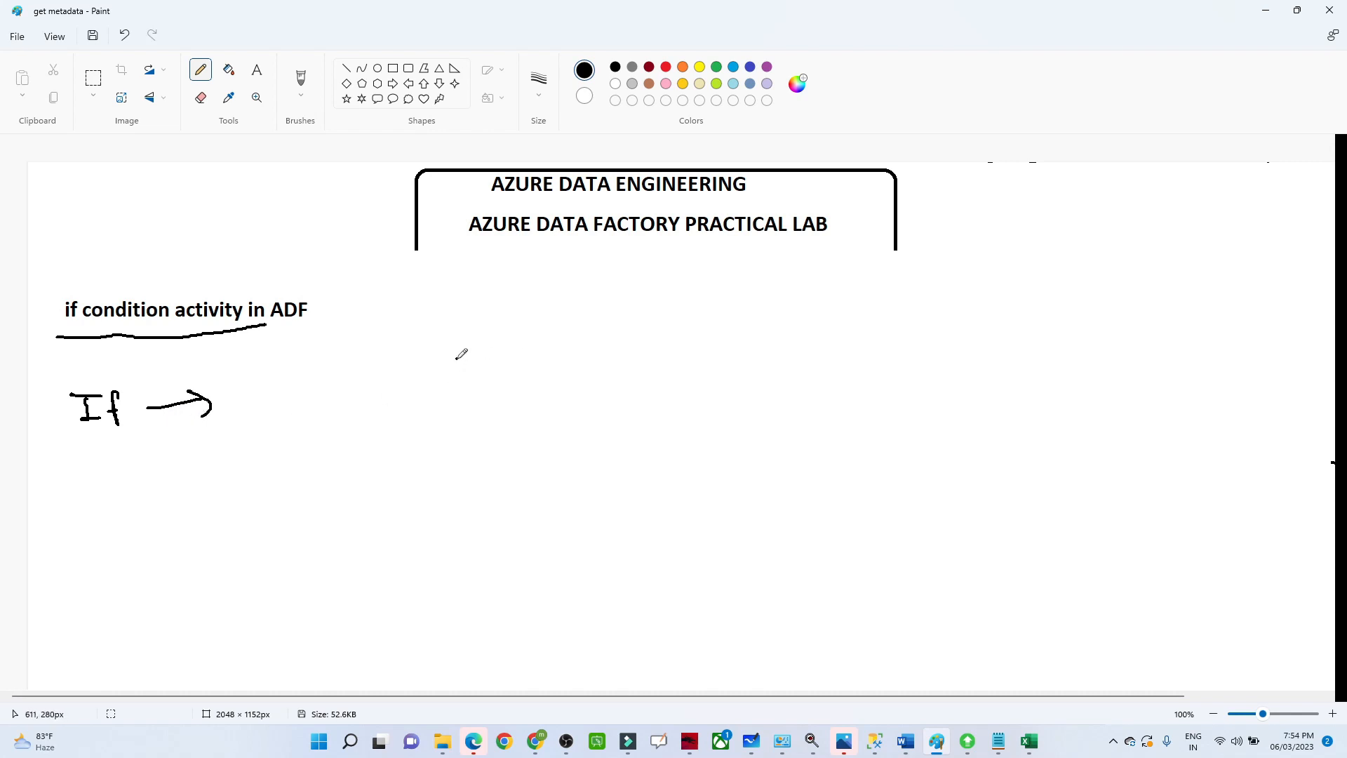
Sketch a storage box containing emp.csv and empty.csv, with an arrow leading to a second box for the condition.
{"action": "left_click_drag", "start_coordinate": [457, 359], "coordinate": [467, 482]}
{"action": "mouse_move", "coordinate": [458, 365]}
{"action": "left_mouse_down"}
{"action": "mouse_move", "coordinate": [616, 343]}
{"action": "mouse_move", "coordinate": [631, 446]}
{"action": "mouse_move", "coordinate": [619, 475]}
{"action": "mouse_move", "coordinate": [474, 513]}
{"action": "mouse_move", "coordinate": [466, 502]}
{"action": "mouse_move", "coordinate": [538, 533]}
{"action": "left_mouse_up"}
{"action": "mouse_move", "coordinate": [530, 523]}
{"action": "left_mouse_down"}
{"action": "mouse_move", "coordinate": [597, 518]}
{"action": "mouse_move", "coordinate": [600, 502]}
{"action": "left_mouse_up"}
{"action": "mouse_move", "coordinate": [492, 389]}
{"action": "left_mouse_down"}
{"action": "mouse_move", "coordinate": [504, 401]}
{"action": "mouse_move", "coordinate": [519, 379]}
{"action": "mouse_move", "coordinate": [566, 386]}
{"action": "mouse_move", "coordinate": [581, 370]}
{"action": "left_mouse_up"}
{"action": "mouse_move", "coordinate": [501, 449]}
{"action": "left_mouse_down"}
{"action": "mouse_move", "coordinate": [575, 447]}
{"action": "mouse_move", "coordinate": [748, 369]}
{"action": "left_mouse_up"}
{"action": "left_click_drag", "start_coordinate": [738, 361], "coordinate": [745, 379]}
{"action": "left_click_drag", "start_coordinate": [783, 303], "coordinate": [814, 429]}
{"action": "mouse_move", "coordinate": [784, 307]}
{"action": "left_mouse_down"}
{"action": "mouse_move", "coordinate": [959, 339]}
{"action": "mouse_move", "coordinate": [815, 421]}
{"action": "left_mouse_up"}
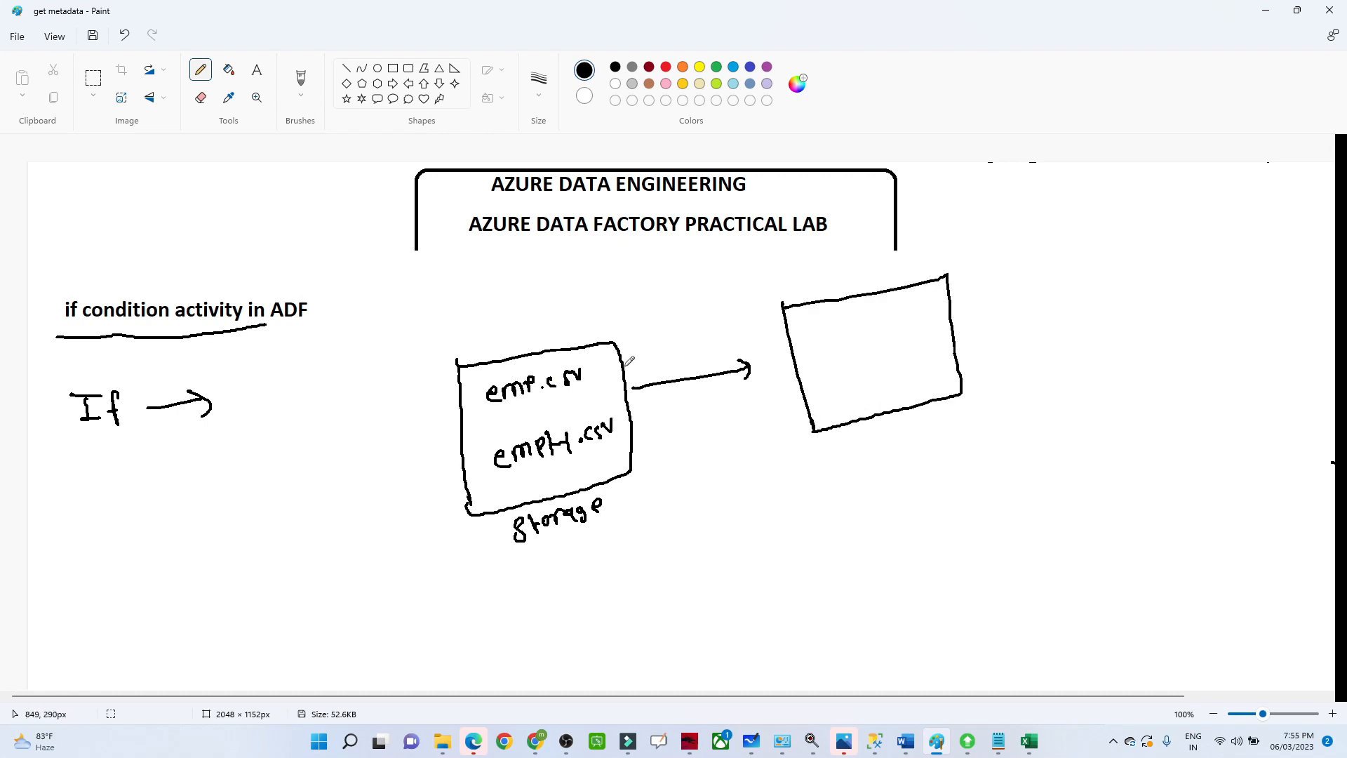
Label the second box True and False, draw arrows from the files and outgoing arrows, and add a check mark above the heading.
{"action": "mouse_move", "coordinate": [622, 356]}
{"action": "left_mouse_down"}
{"action": "mouse_move", "coordinate": [818, 337]}
{"action": "mouse_move", "coordinate": [860, 316]}
{"action": "left_mouse_up"}
{"action": "mouse_move", "coordinate": [849, 319]}
{"action": "left_mouse_down"}
{"action": "mouse_move", "coordinate": [851, 336]}
{"action": "mouse_move", "coordinate": [887, 320]}
{"action": "mouse_move", "coordinate": [885, 331]}
{"action": "left_mouse_up"}
{"action": "left_click_drag", "start_coordinate": [894, 322], "coordinate": [1099, 273]}
{"action": "mouse_move", "coordinate": [1092, 263]}
{"action": "left_mouse_down"}
{"action": "mouse_move", "coordinate": [1108, 271]}
{"action": "mouse_move", "coordinate": [1099, 282]}
{"action": "left_mouse_up"}
{"action": "mouse_move", "coordinate": [591, 451]}
{"action": "left_mouse_down"}
{"action": "mouse_move", "coordinate": [736, 424]}
{"action": "mouse_move", "coordinate": [861, 380]}
{"action": "mouse_move", "coordinate": [880, 392]}
{"action": "mouse_move", "coordinate": [902, 368]}
{"action": "mouse_move", "coordinate": [925, 370]}
{"action": "mouse_move", "coordinate": [918, 386]}
{"action": "mouse_move", "coordinate": [1102, 345]}
{"action": "mouse_move", "coordinate": [1086, 362]}
{"action": "left_mouse_up"}
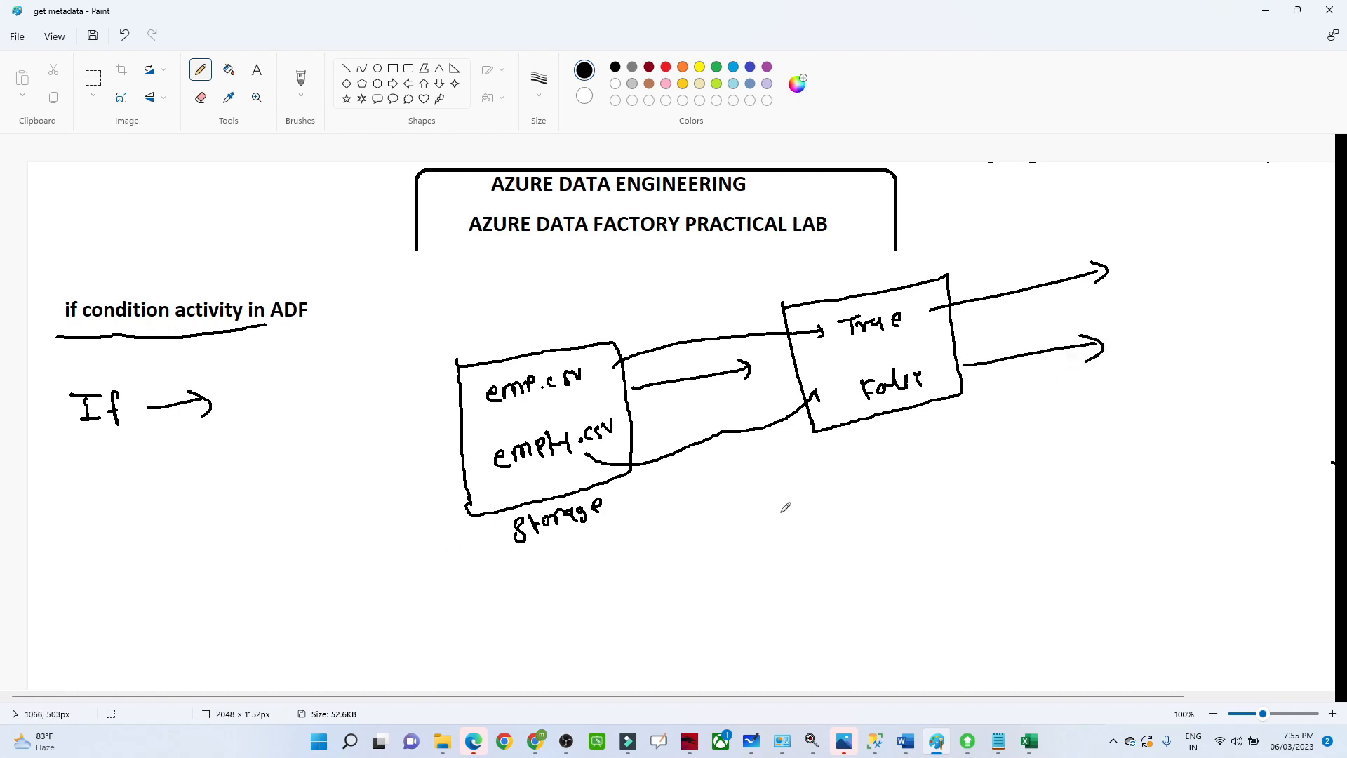
{"action": "left_click_drag", "start_coordinate": [88, 276], "coordinate": [138, 245]}
Switch to the input storage container in the Azure portal and deselect empty.csv.
{"action": "mouse_move", "coordinate": [535, 748]}
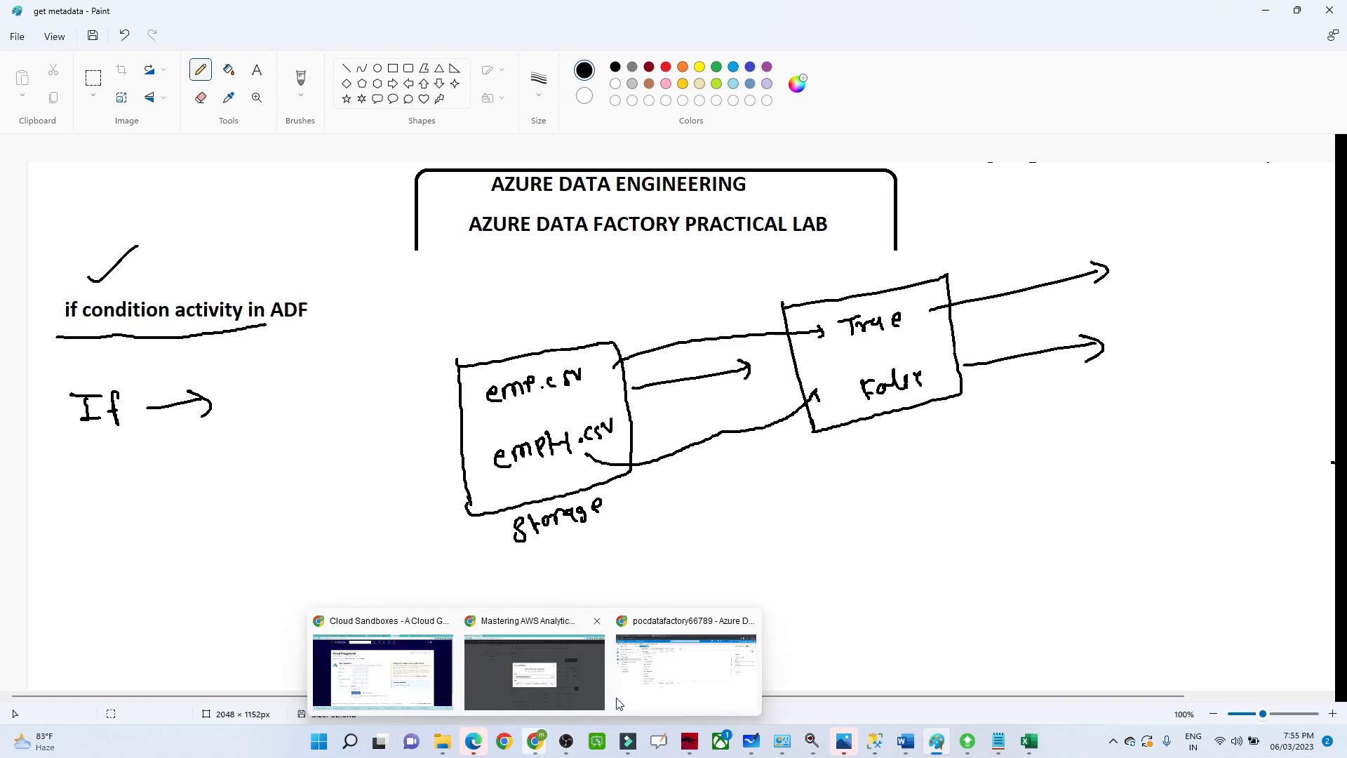
{"action": "left_click", "coordinate": [635, 691]}
{"action": "left_click", "coordinate": [105, 10]}
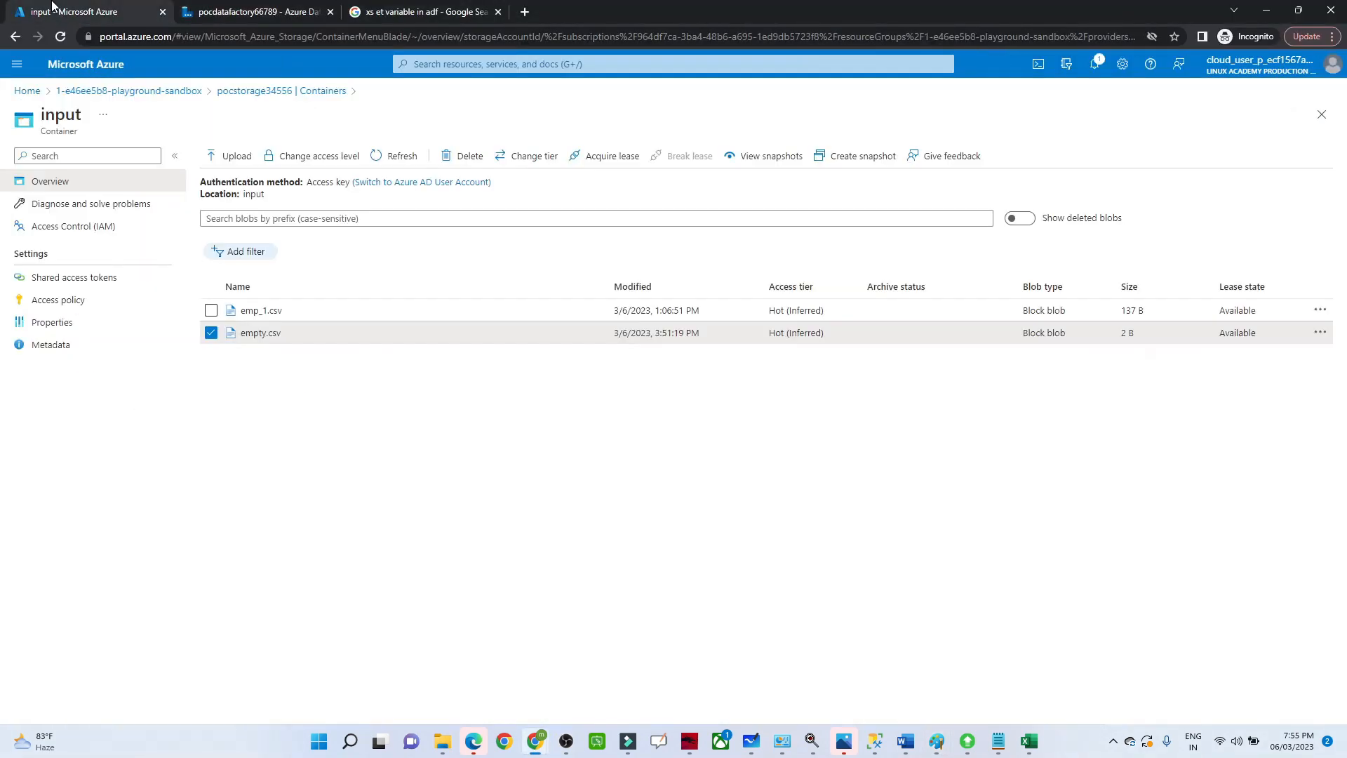
{"action": "left_click", "coordinate": [210, 334]}
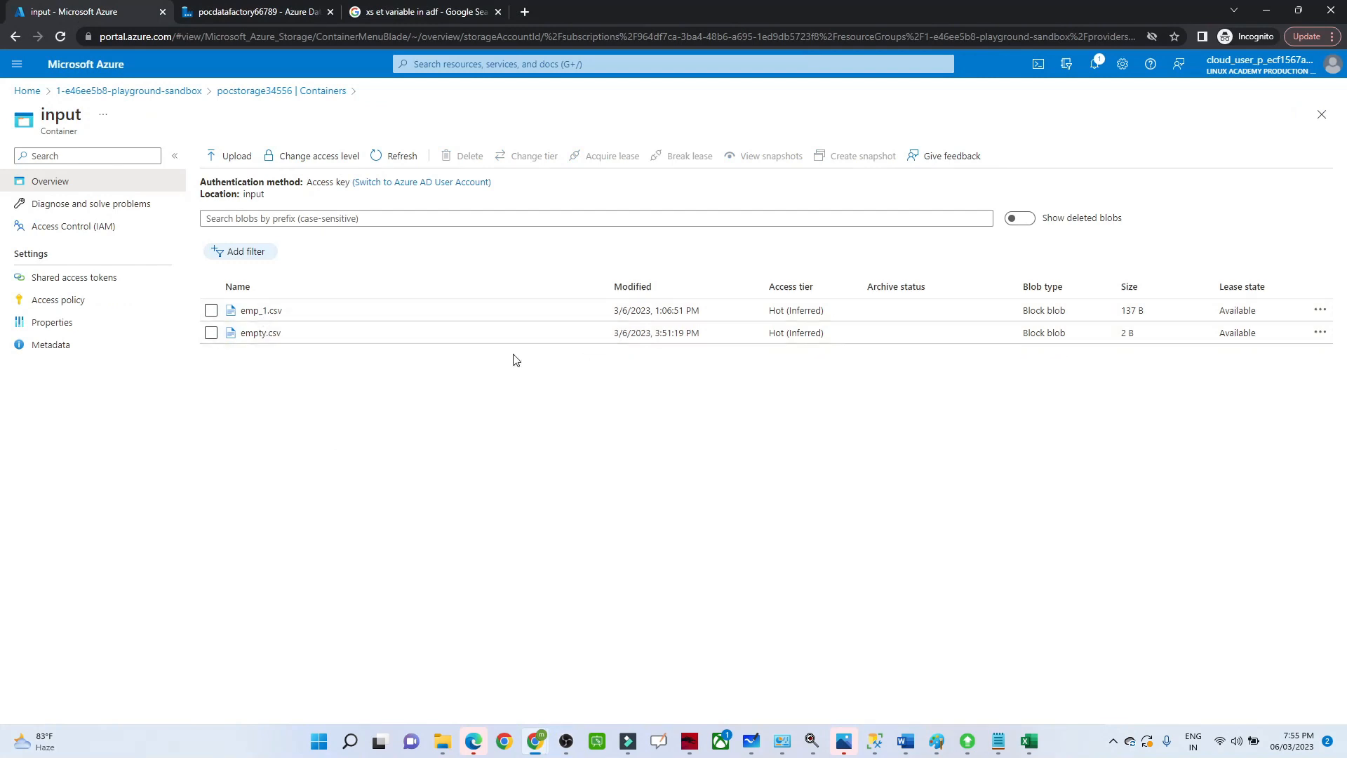
Open empty.csv from the input container, preview its contents as a table, and close the blob.
{"action": "left_click", "coordinate": [251, 336]}
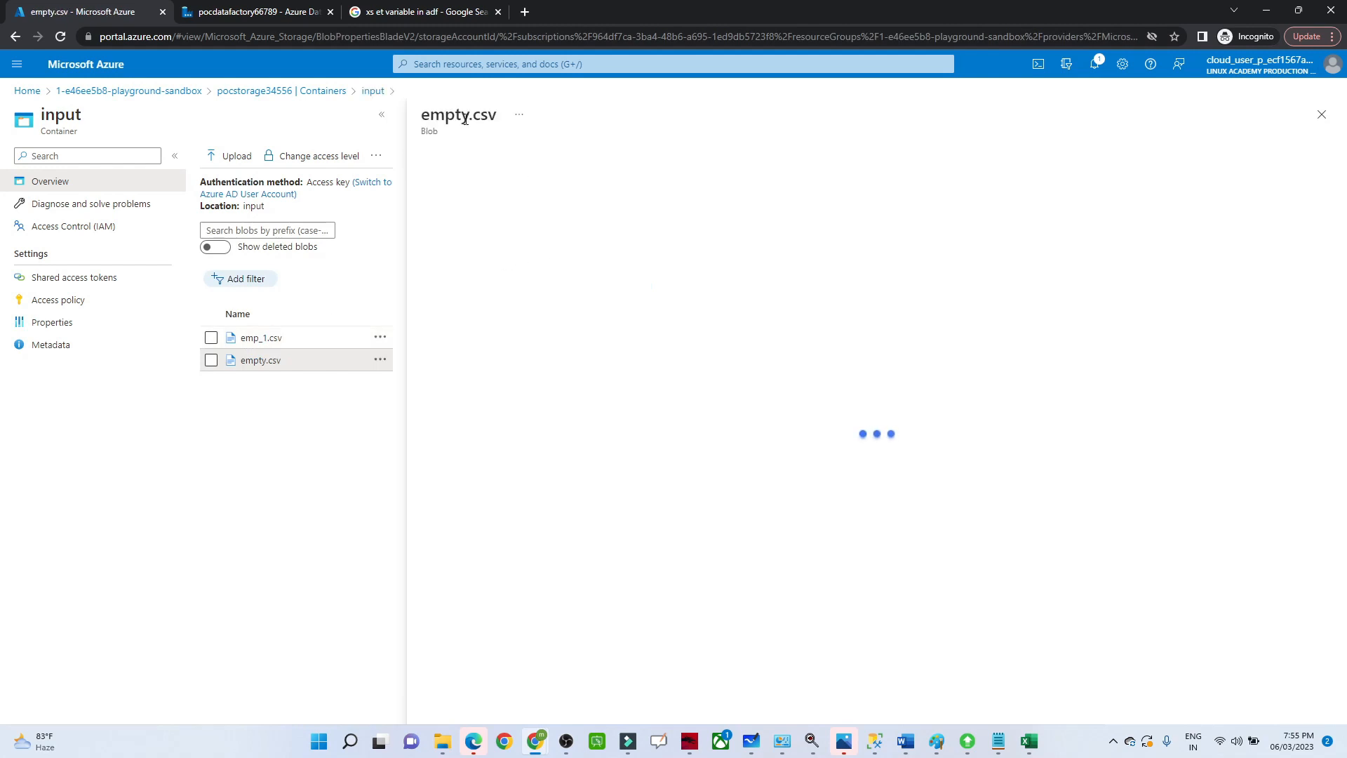
{"action": "left_click", "coordinate": [609, 190]}
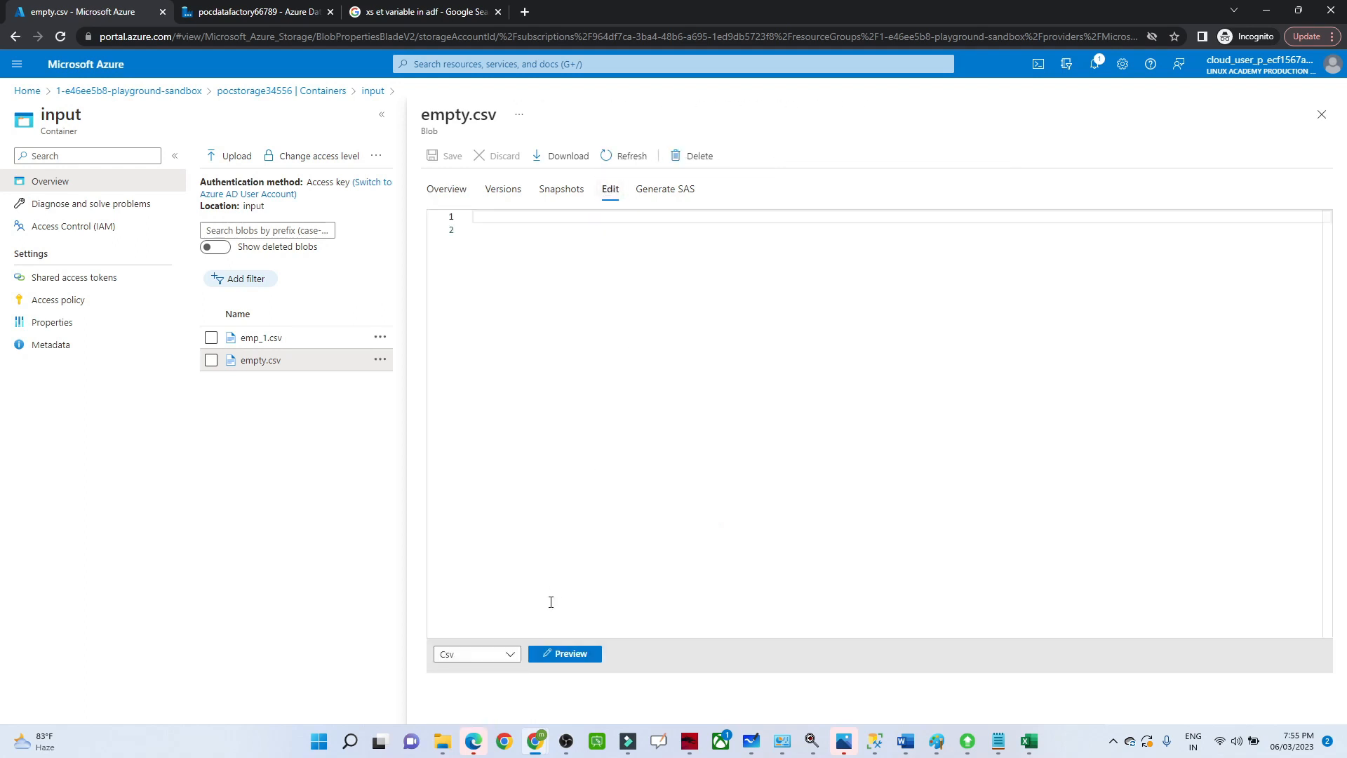
{"action": "left_click", "coordinate": [581, 656]}
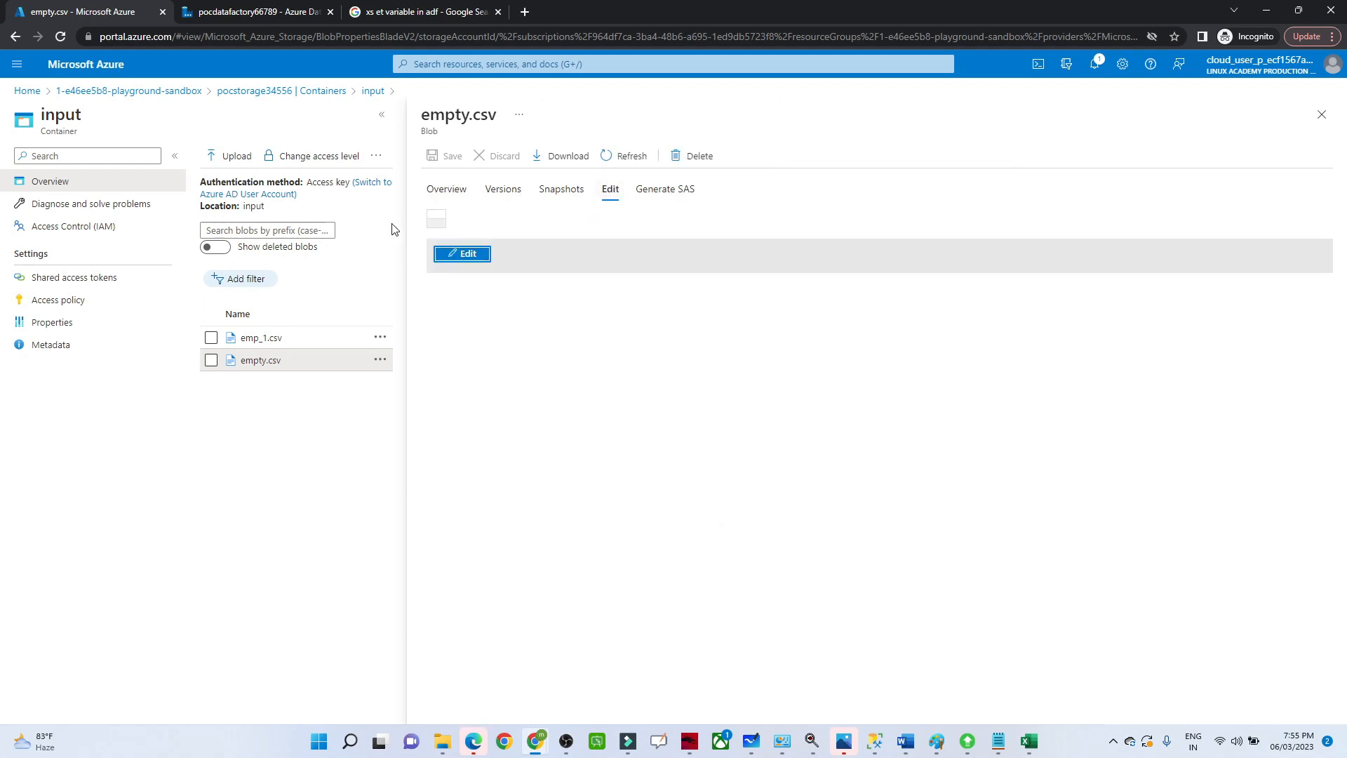
{"action": "left_click", "coordinate": [1322, 114]}
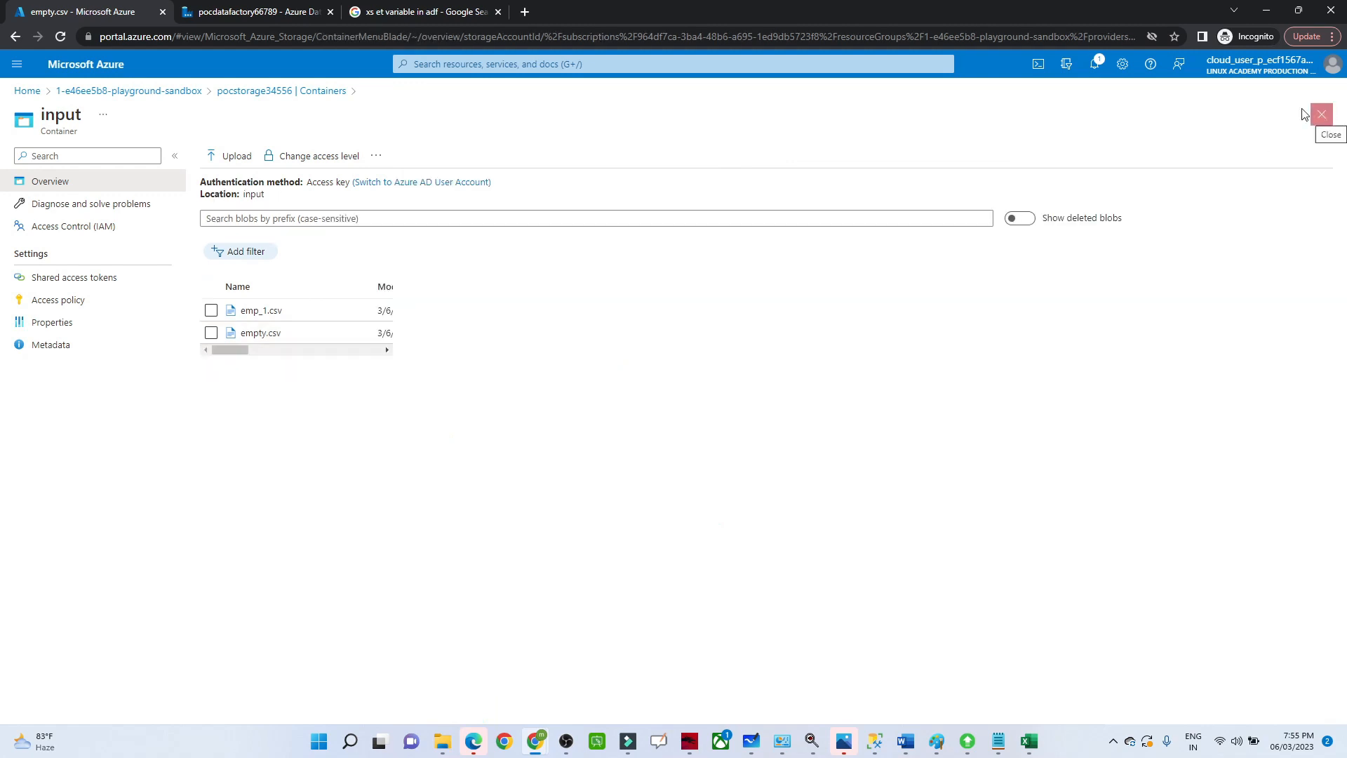
Switch to the pocdatafactory66789 data factory and add a Get Metadata activity to pipeline2.
{"action": "left_click", "coordinate": [234, 7]}
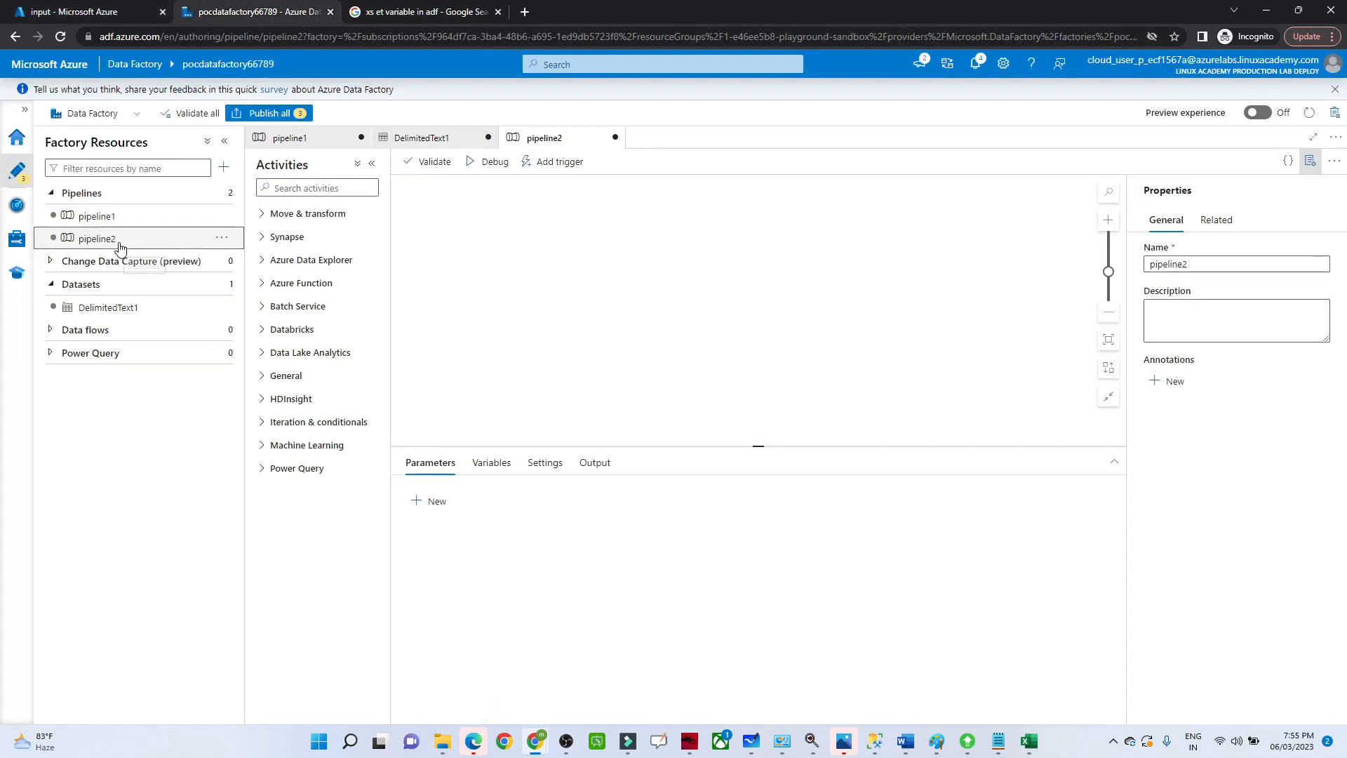
{"action": "left_click", "coordinate": [287, 188]}
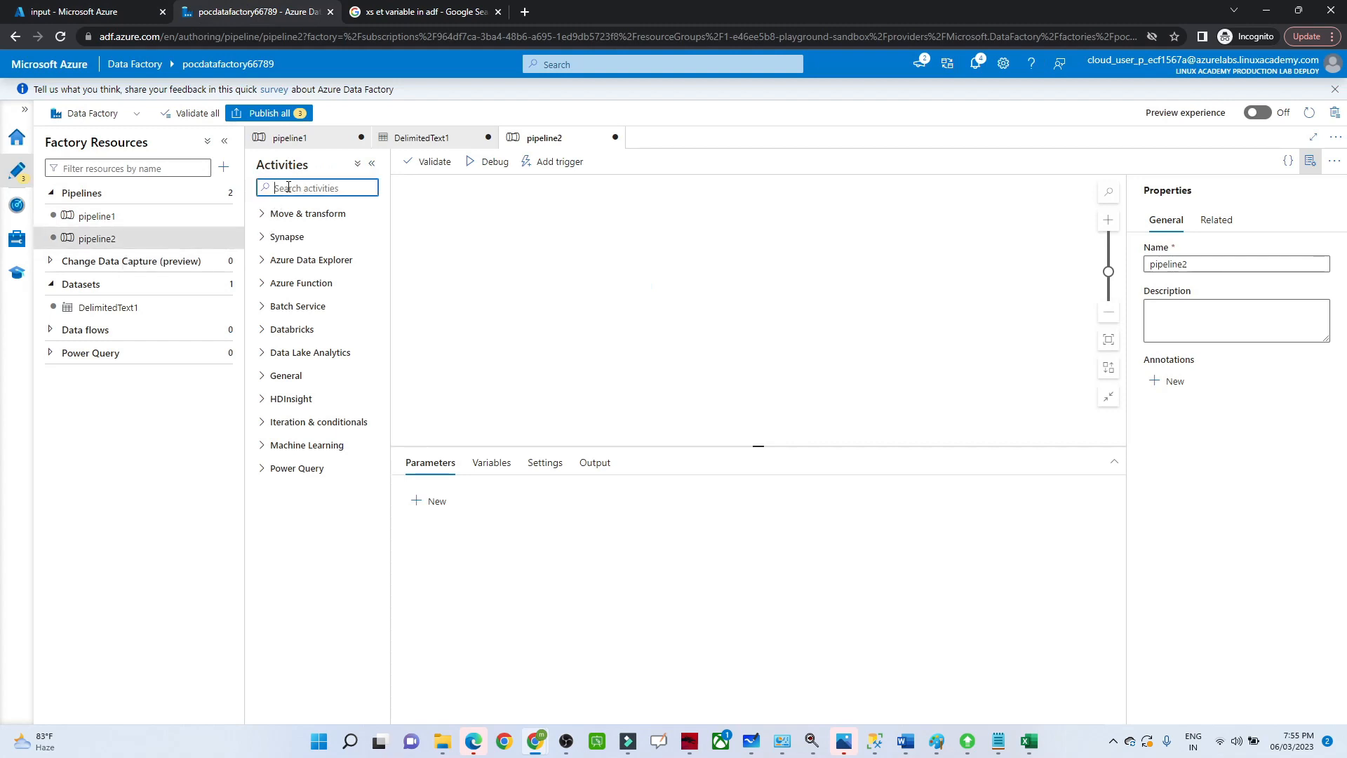
{"action": "type", "text": "get"}
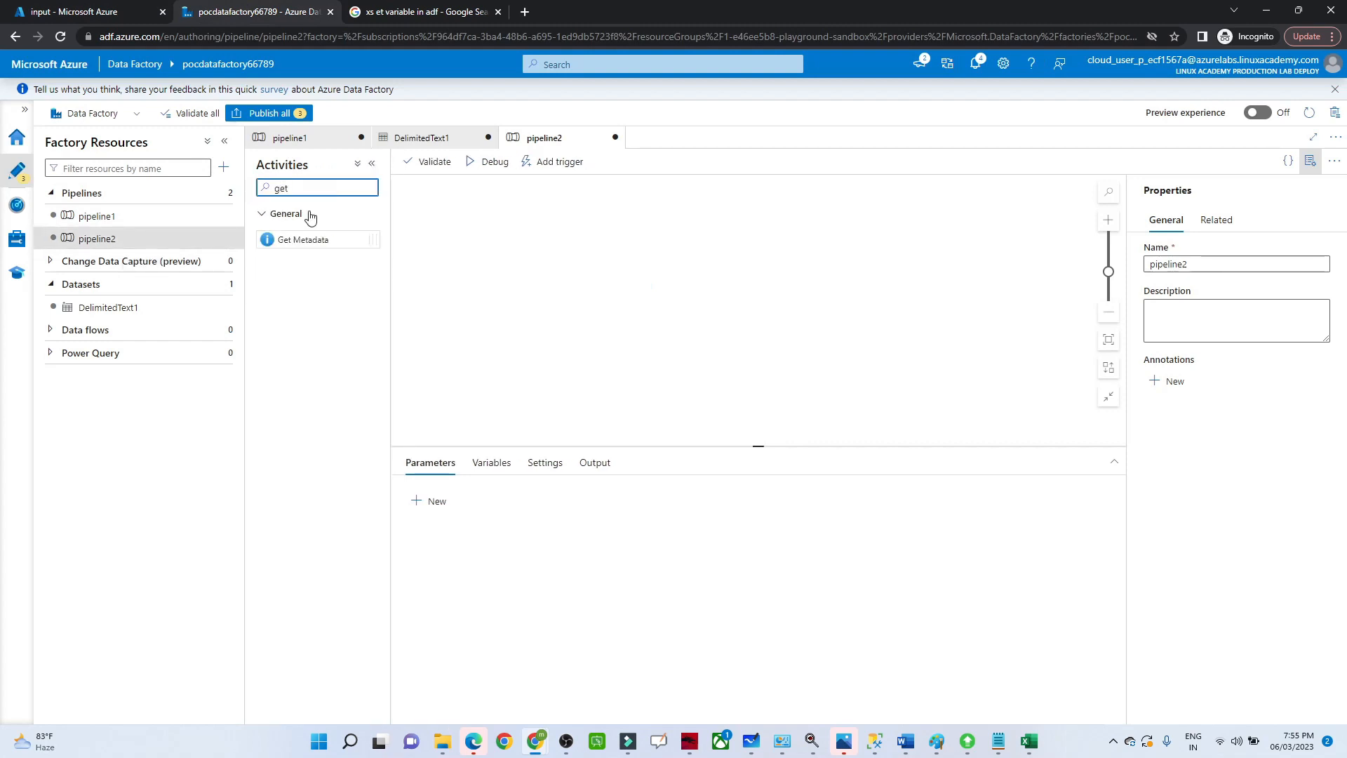
{"action": "left_click_drag", "start_coordinate": [304, 239], "coordinate": [568, 253]}
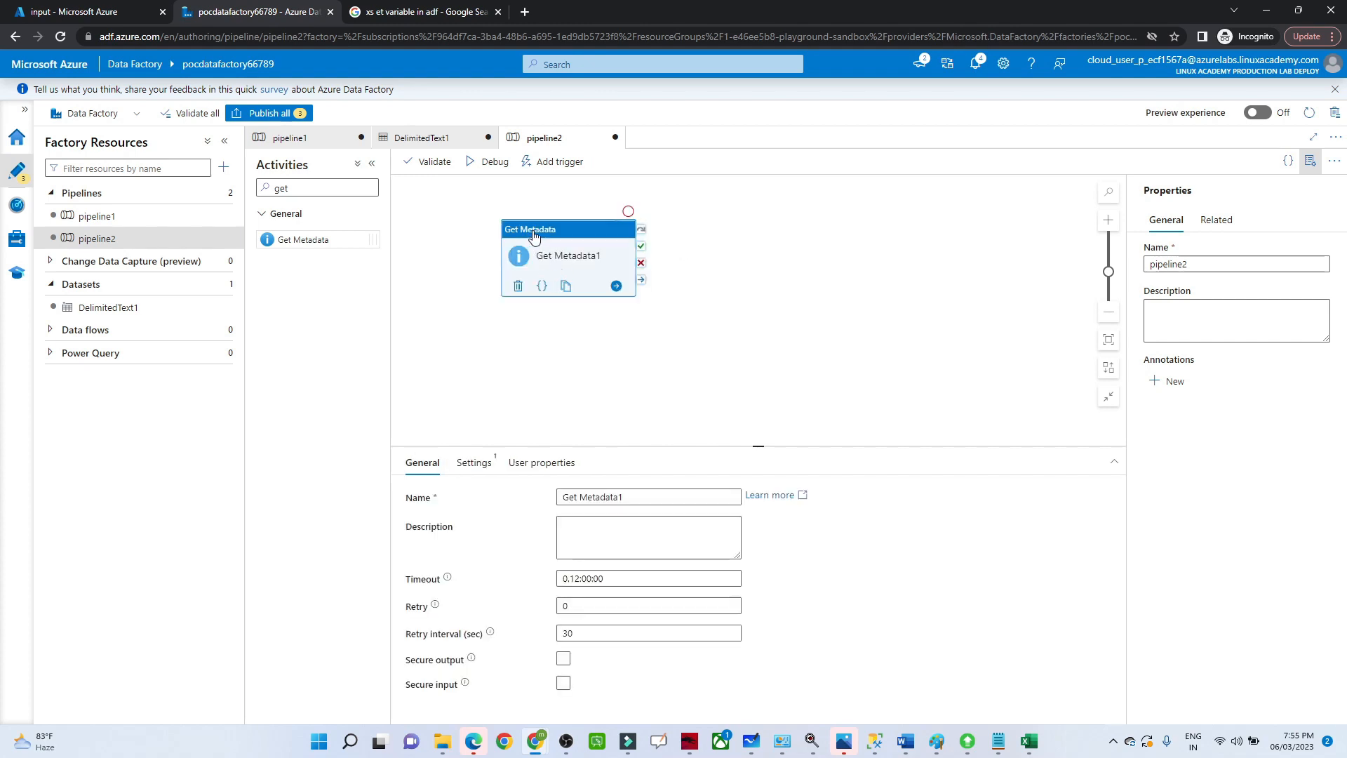
Assign the DelimitedText1 dataset to the Get Metadata activity, leaving its filename value blank.
{"action": "left_click", "coordinate": [470, 469]}
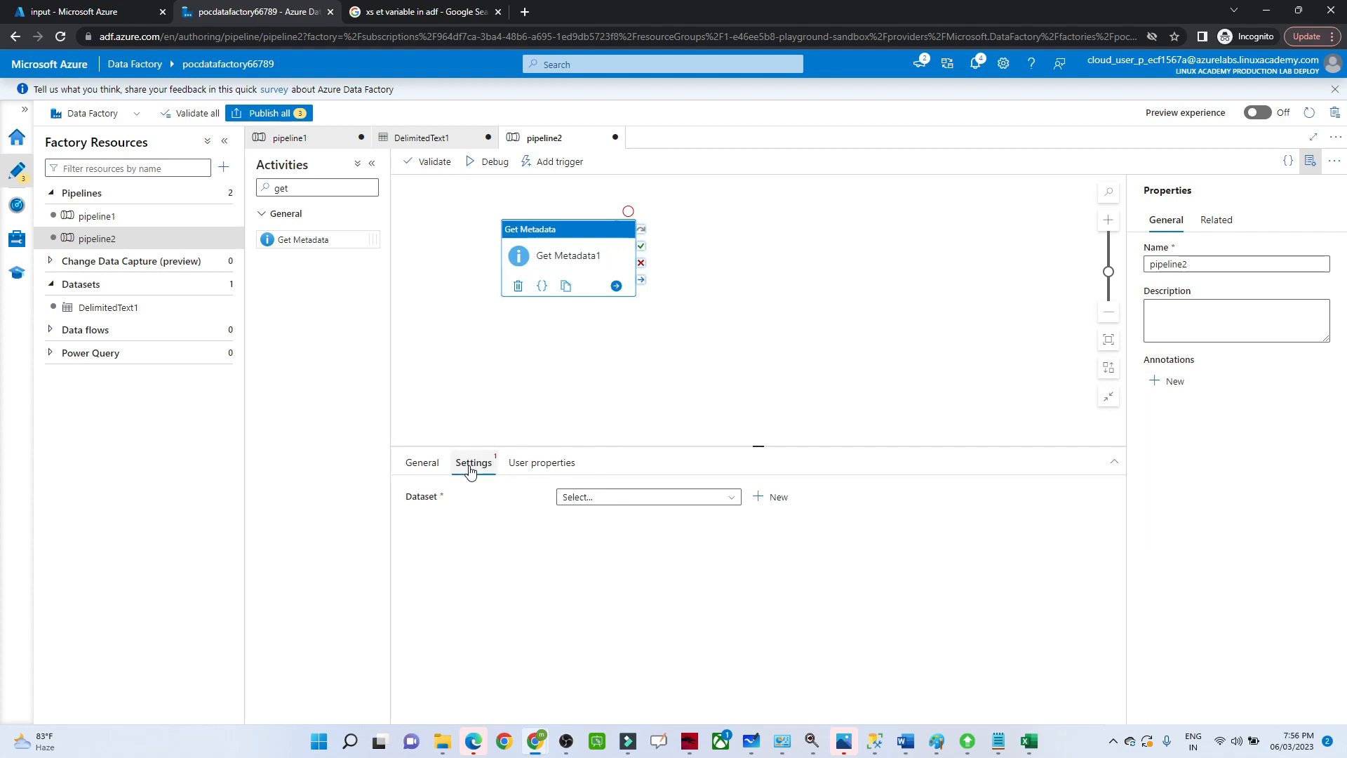
{"action": "left_click", "coordinate": [657, 498]}
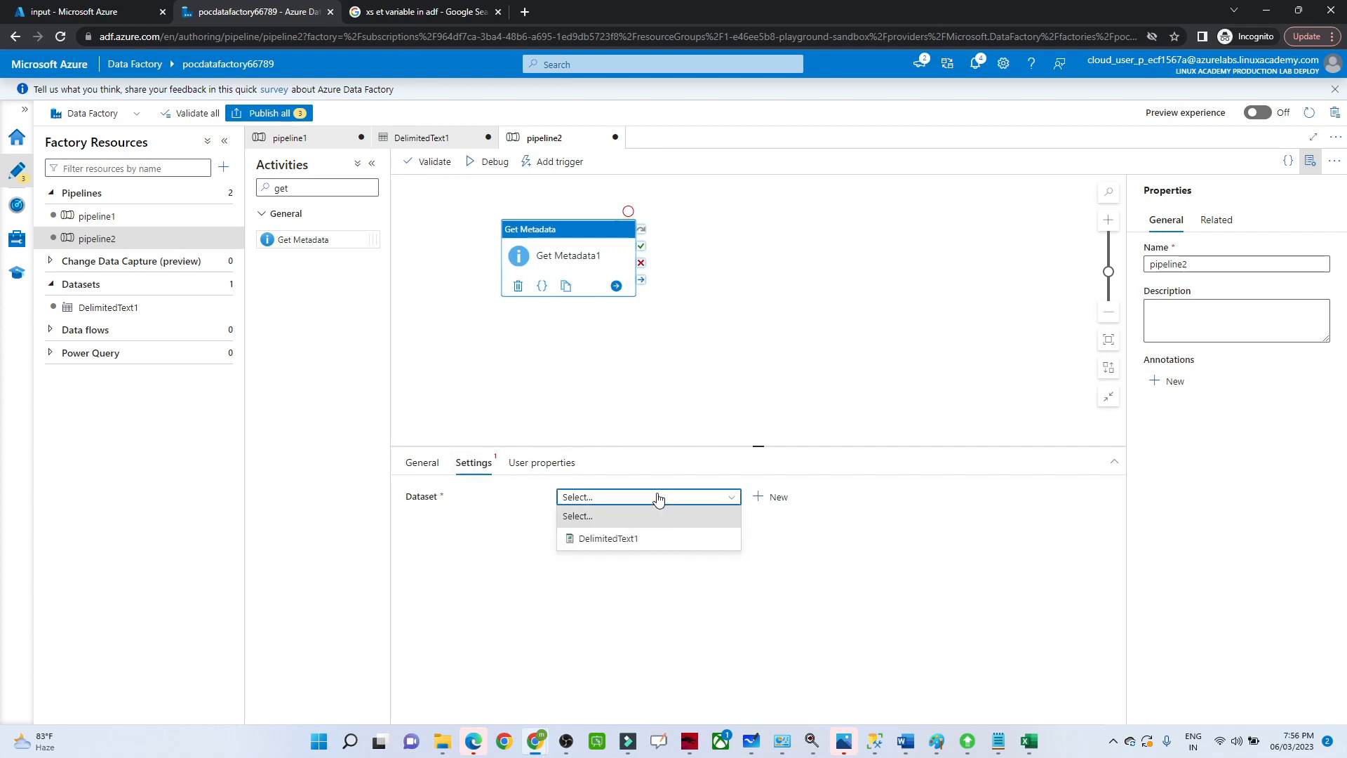
{"action": "left_click", "coordinate": [601, 548]}
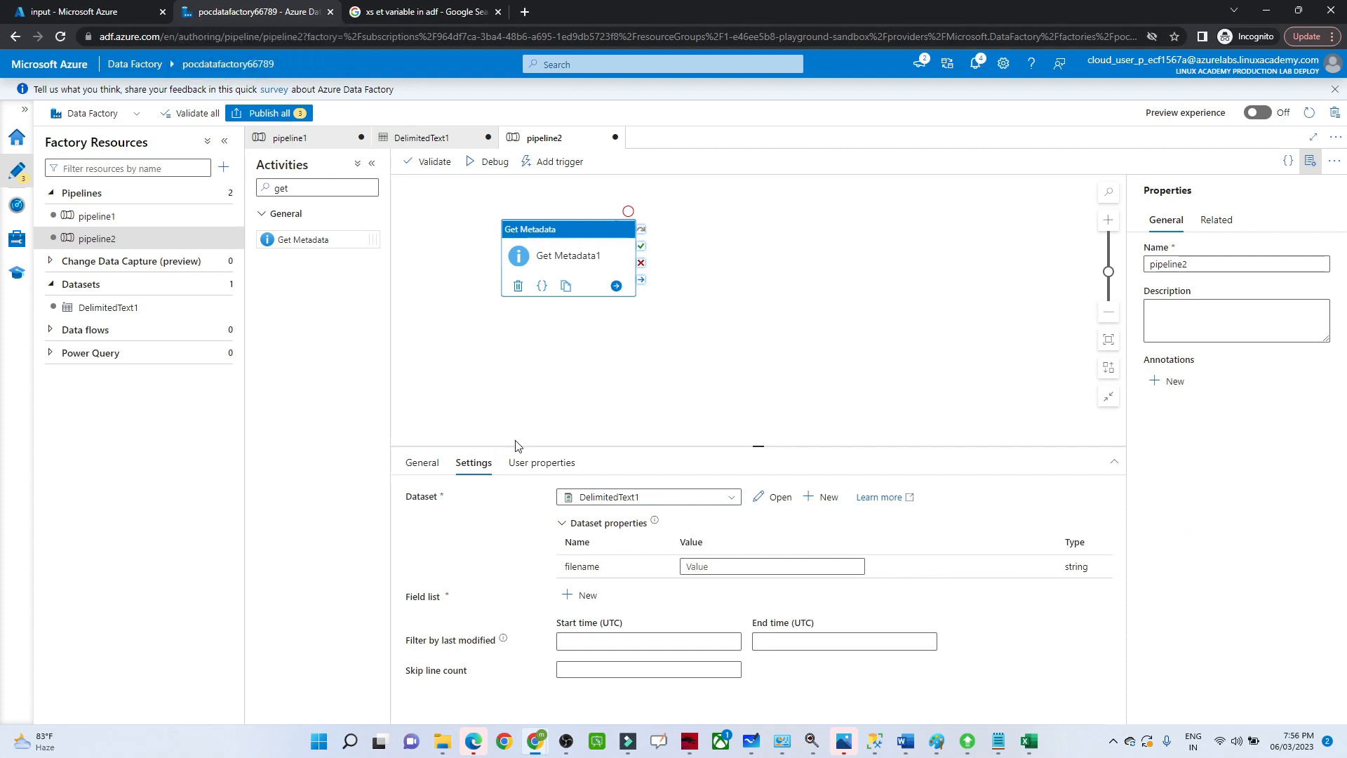
{"action": "left_click", "coordinate": [716, 570]}
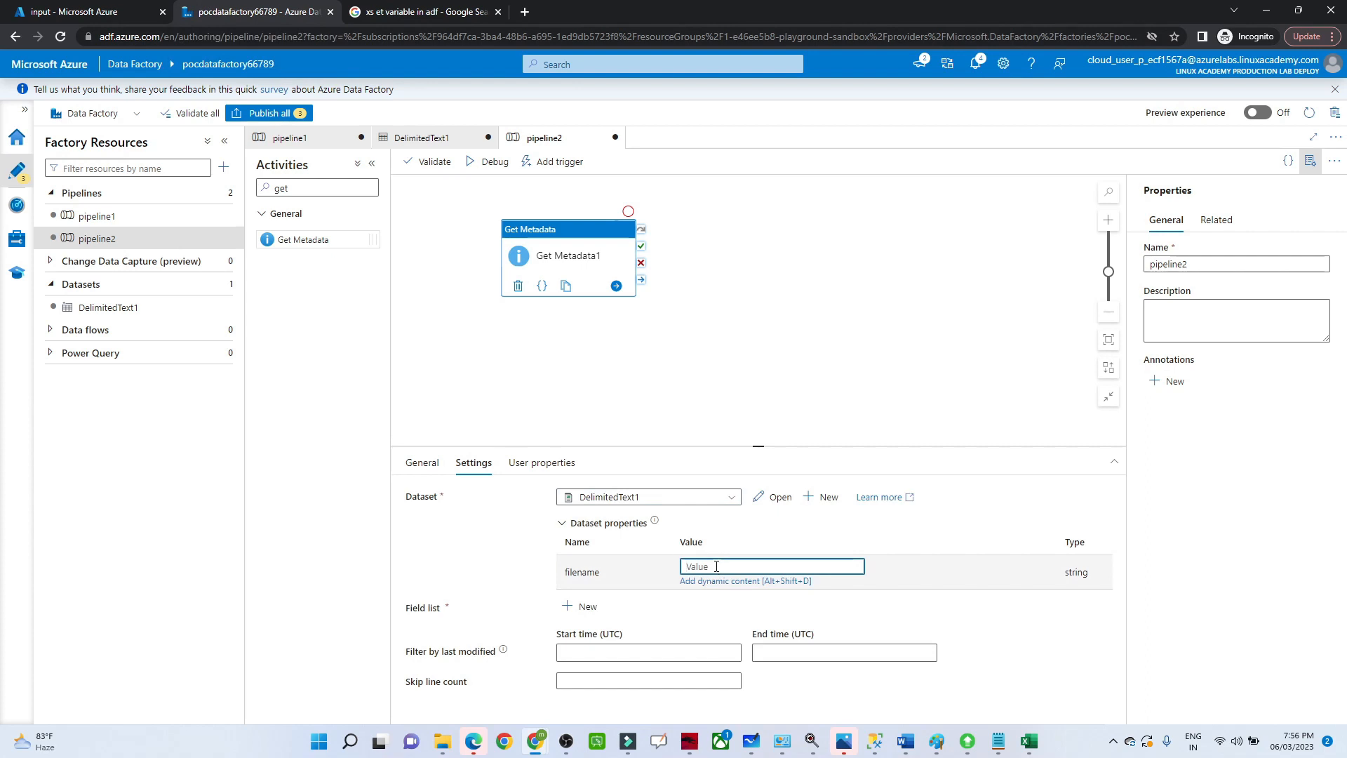
{"action": "left_click", "coordinate": [750, 545]}
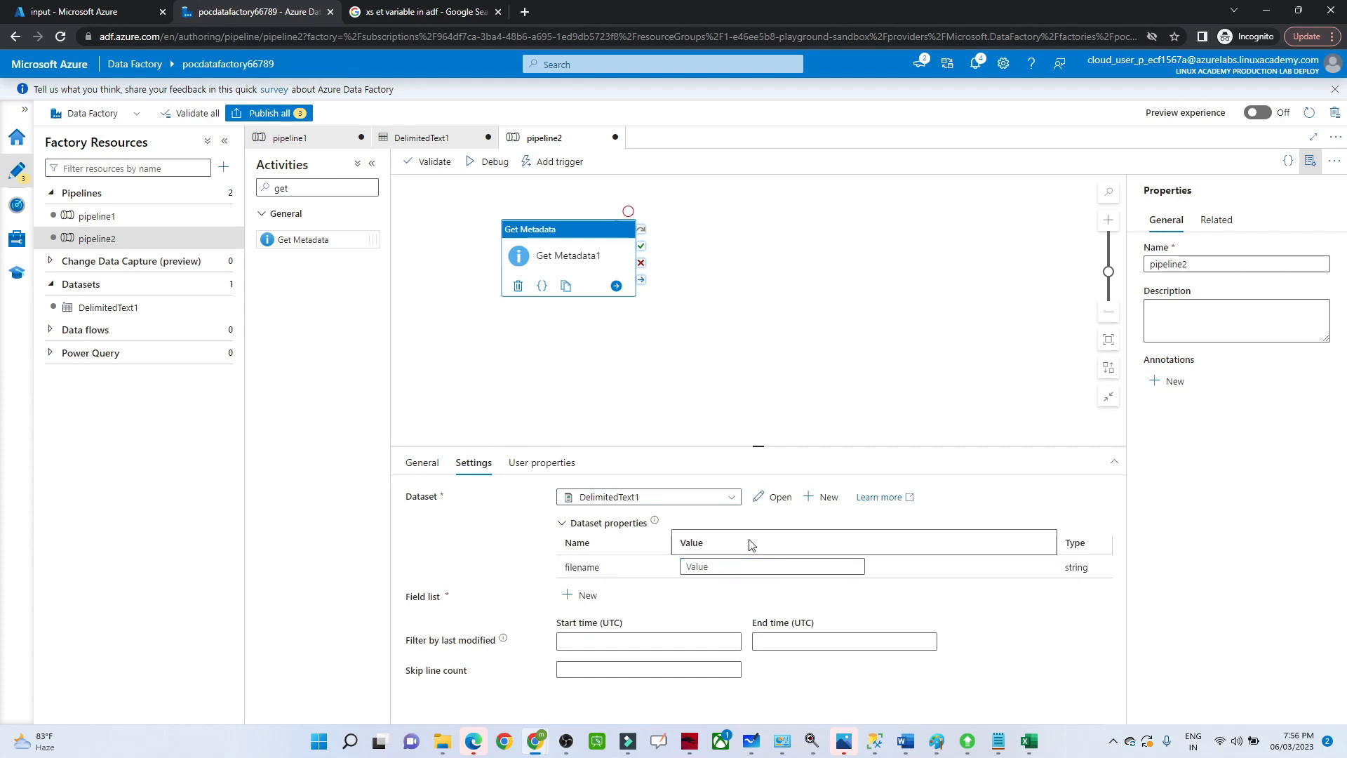
{"action": "left_click", "coordinate": [669, 270]}
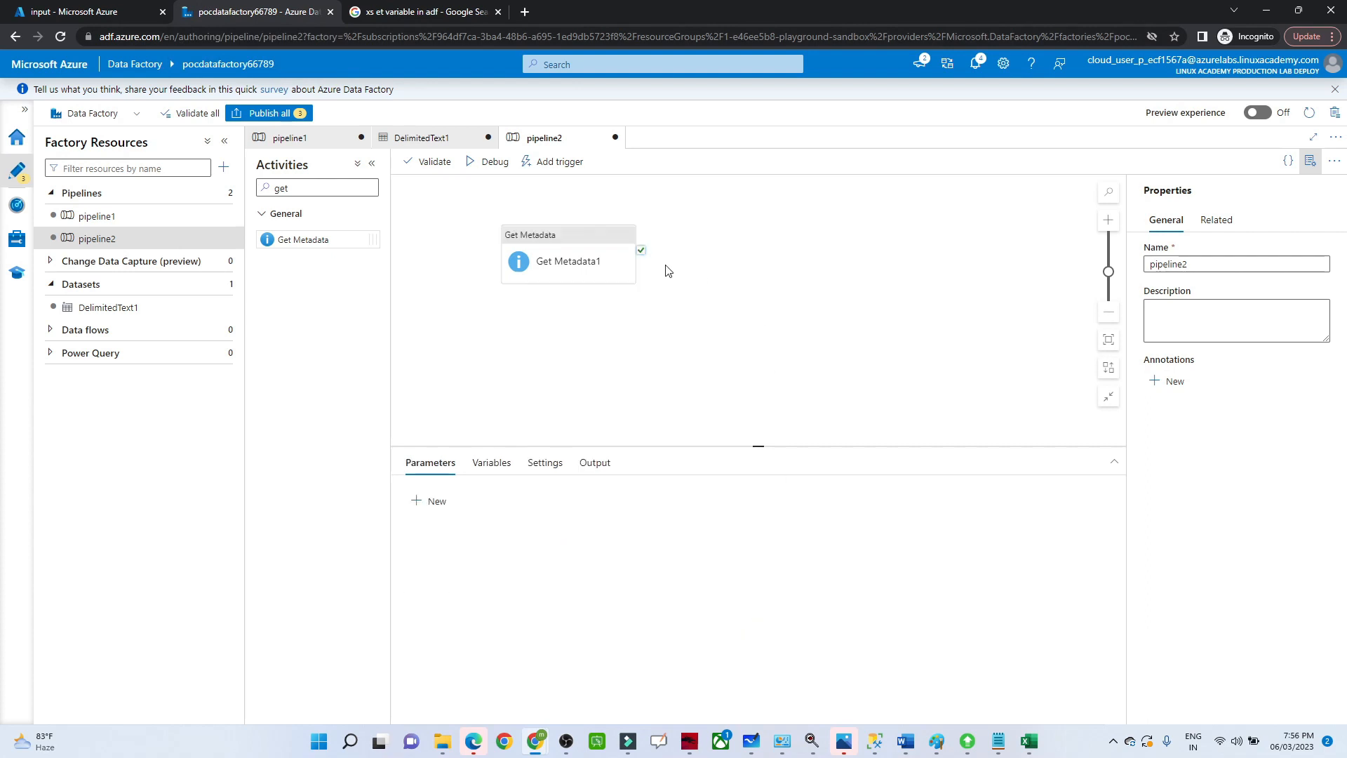
Add an If Condition activity to pipeline2 and connect the Get Metadata activity's success output to it.
{"action": "left_click", "coordinate": [569, 245]}
{"action": "left_click", "coordinate": [308, 186]}
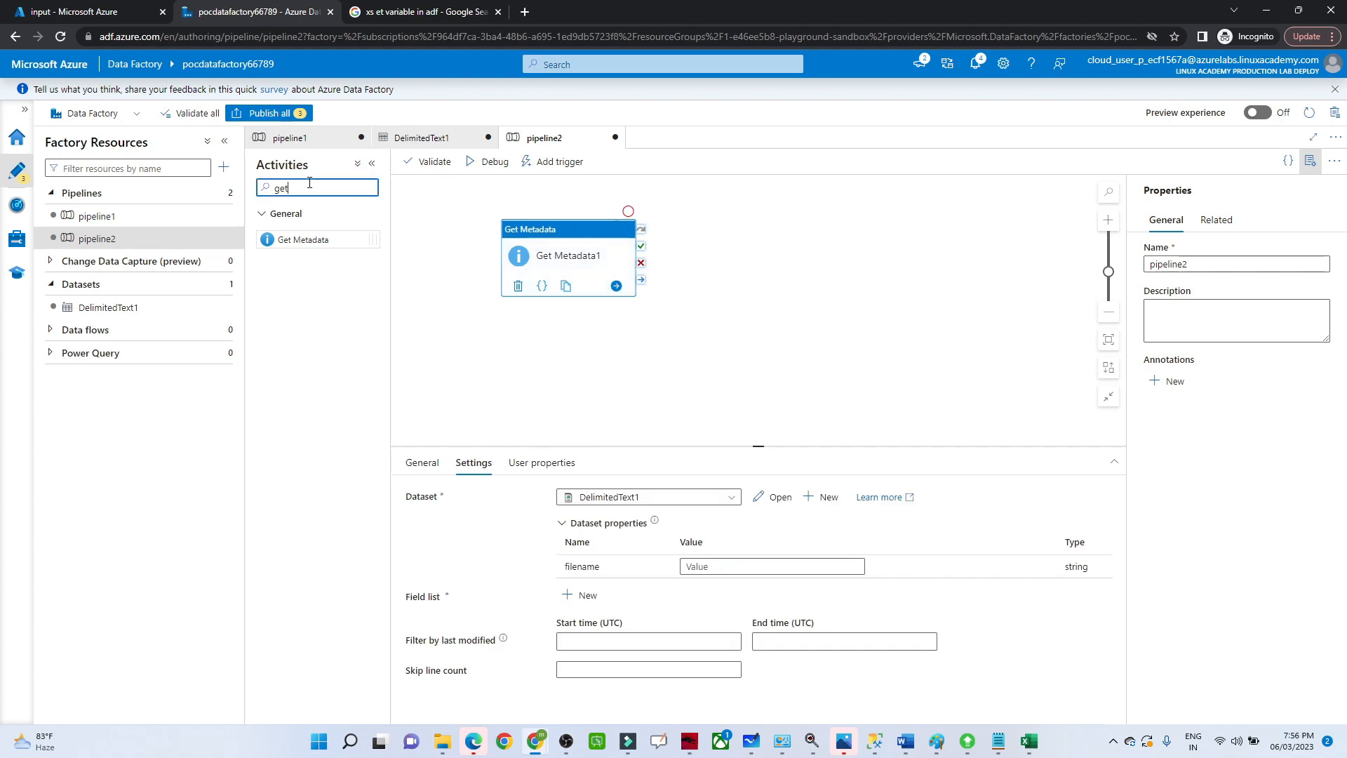
{"action": "key", "text": "BackSpace"}
{"action": "type", "text": "if"}
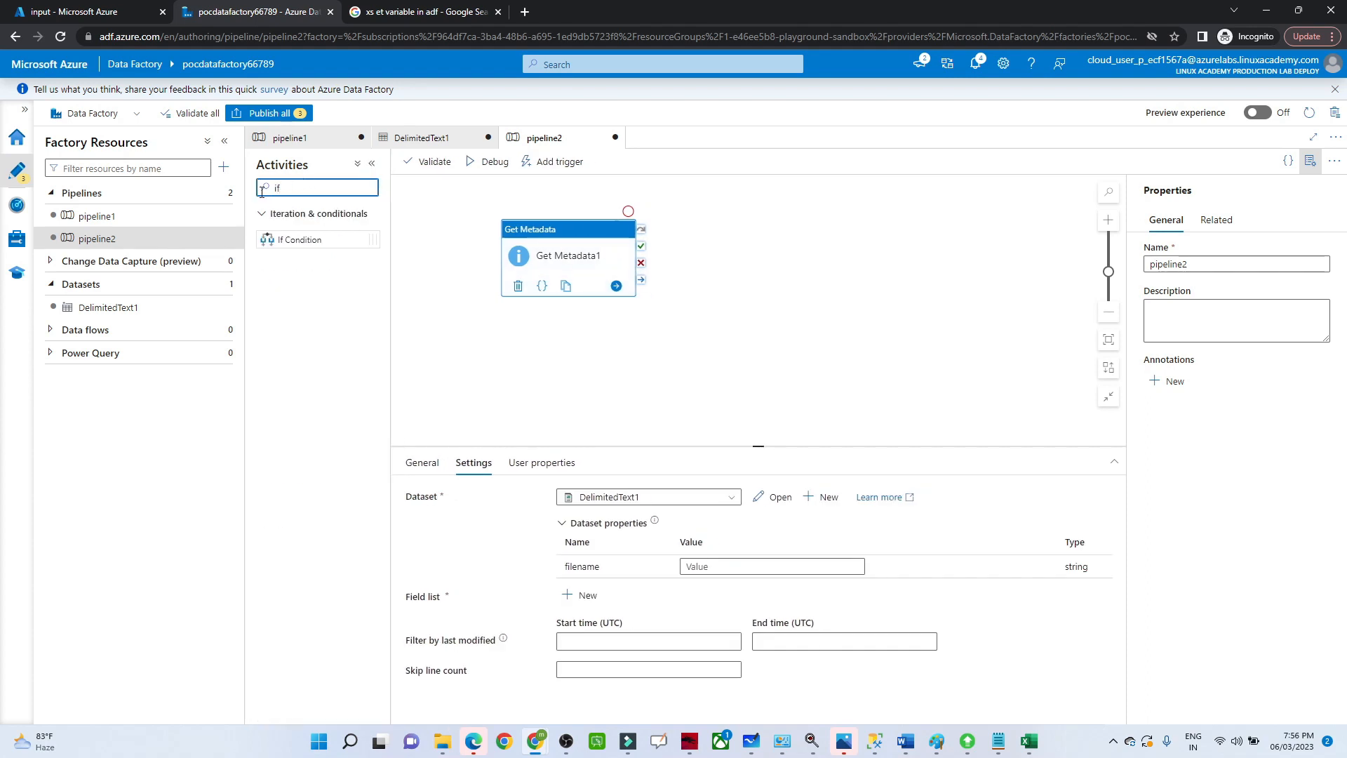
{"action": "left_click_drag", "start_coordinate": [289, 239], "coordinate": [808, 205]}
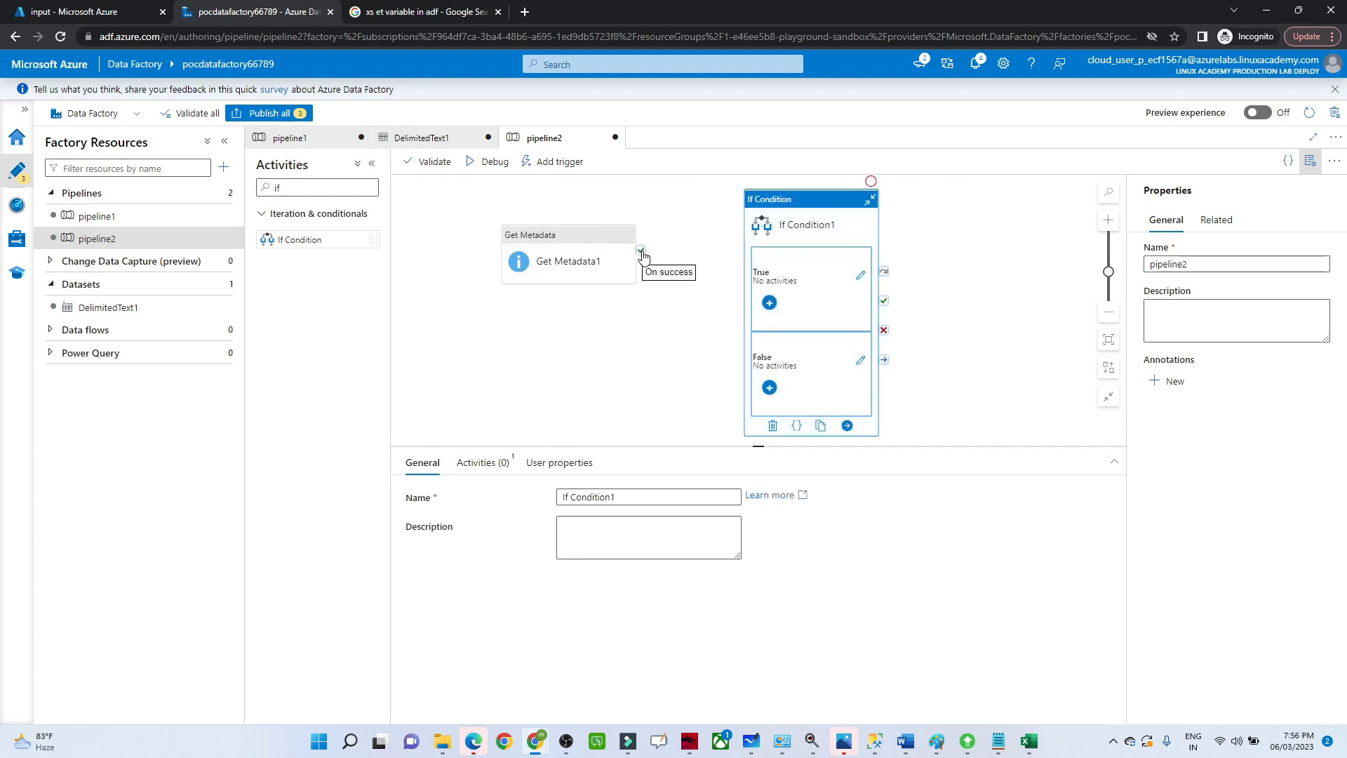
{"action": "left_click_drag", "start_coordinate": [642, 252], "coordinate": [750, 256]}
Examine the If Condition's expression setting and the activities available for its True and False cases.
{"action": "left_click", "coordinate": [794, 204]}
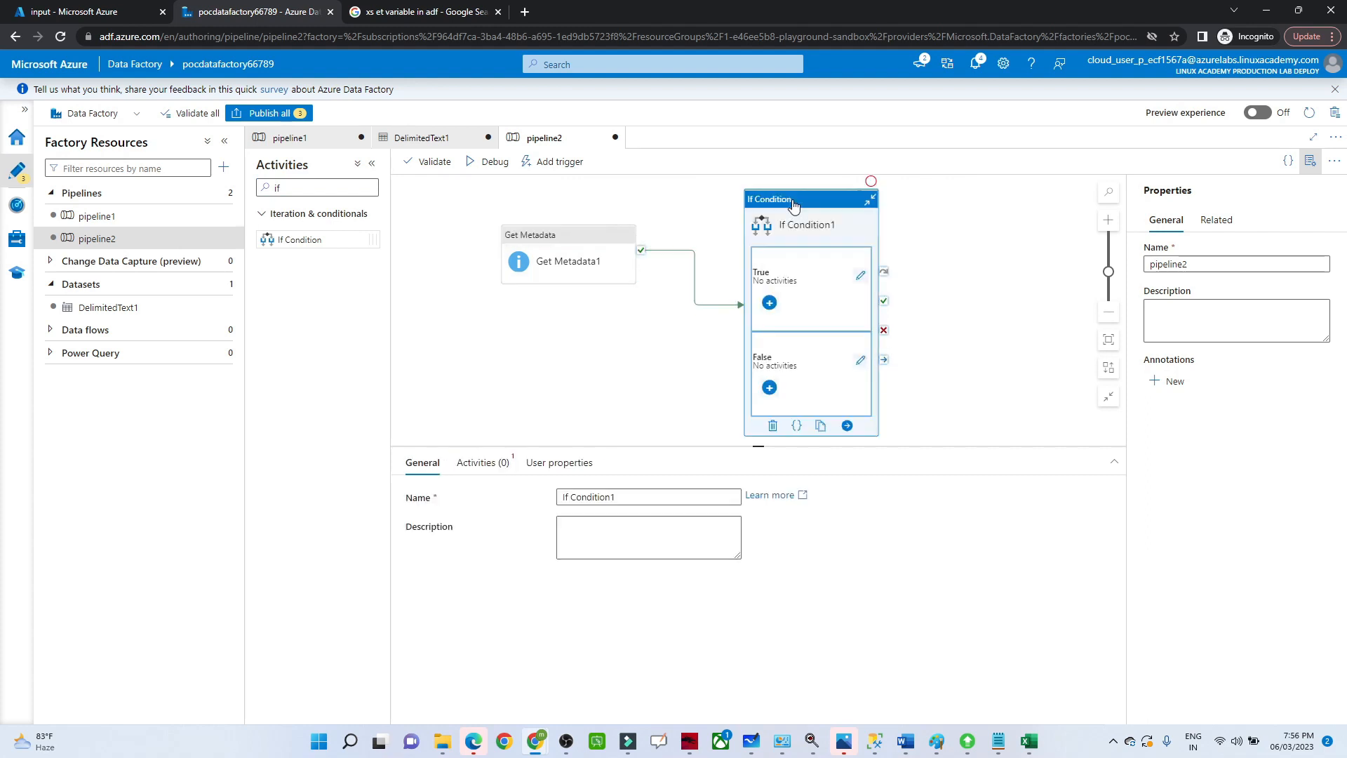
{"action": "left_click", "coordinate": [489, 464]}
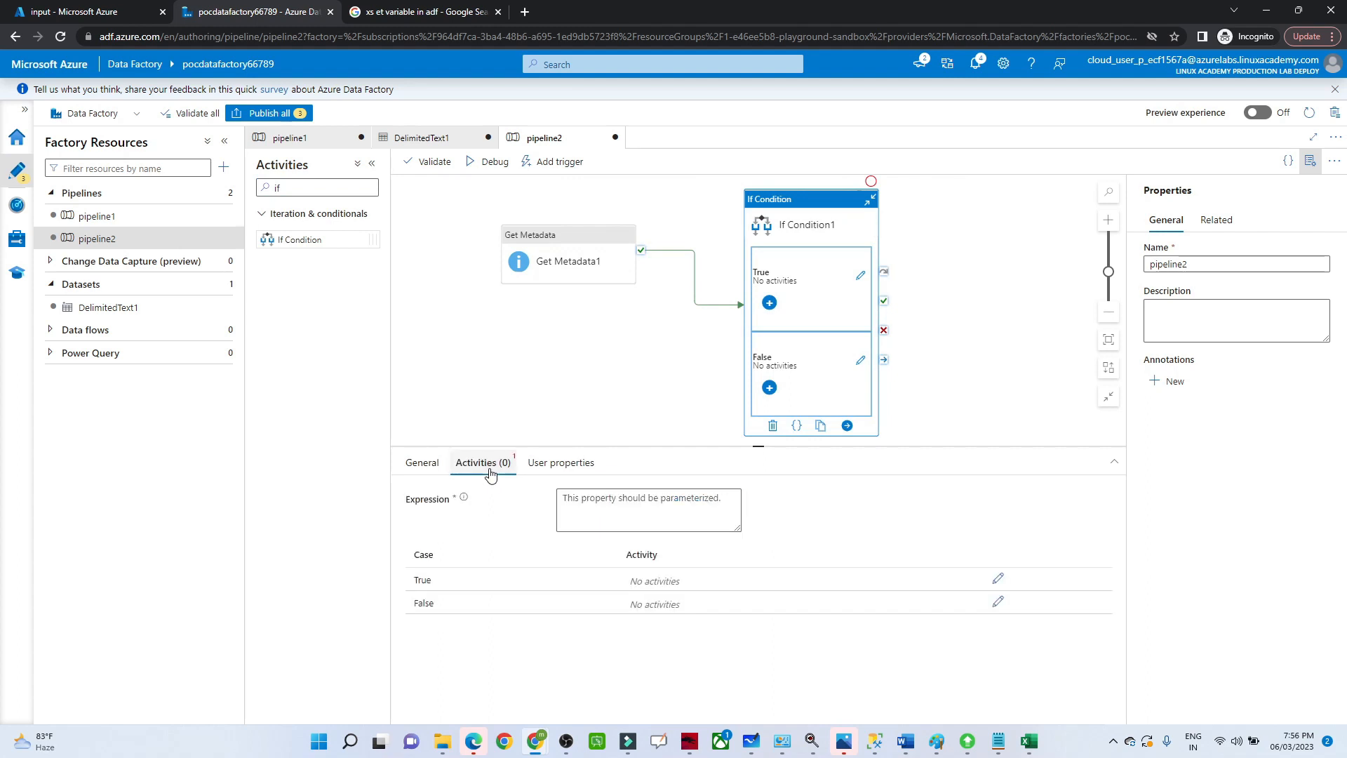
{"action": "left_click", "coordinate": [593, 499]}
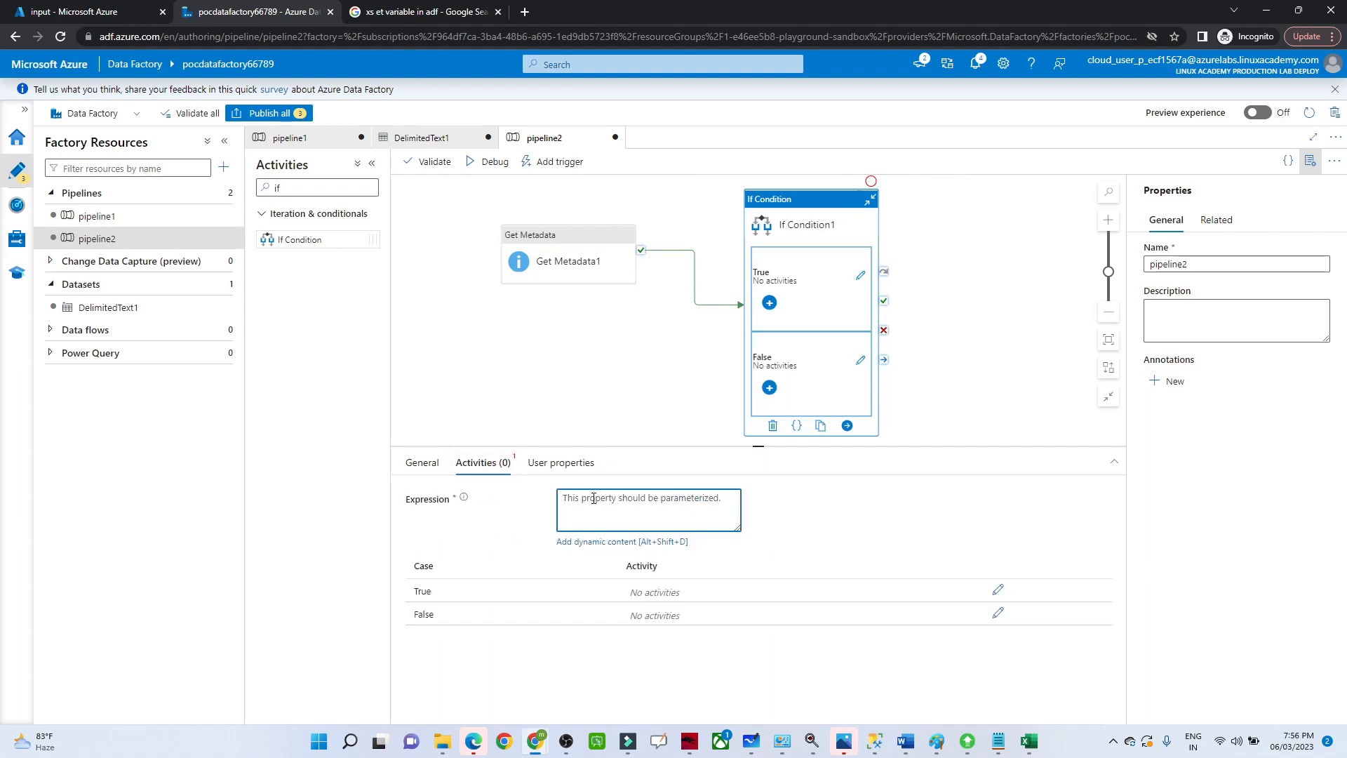
{"action": "left_click", "coordinate": [456, 509]}
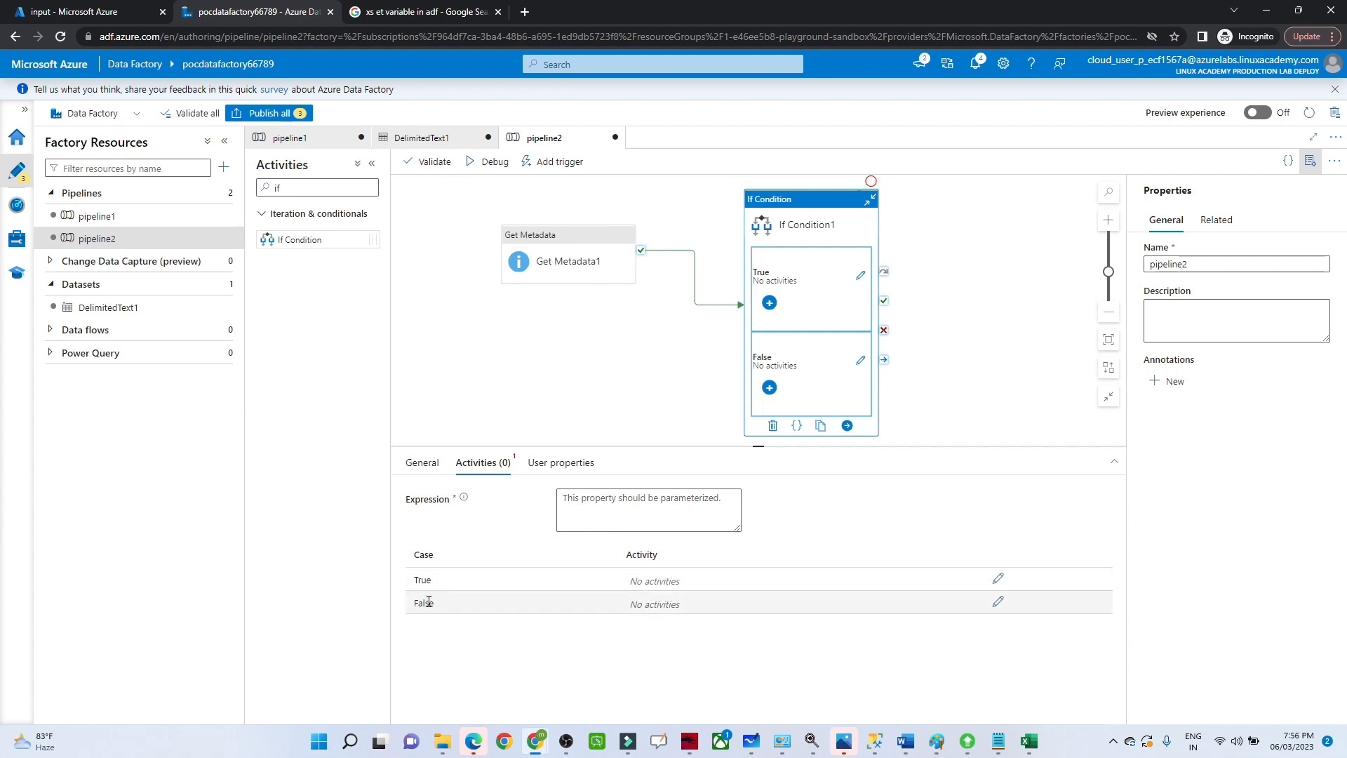
{"action": "left_click", "coordinate": [770, 305]}
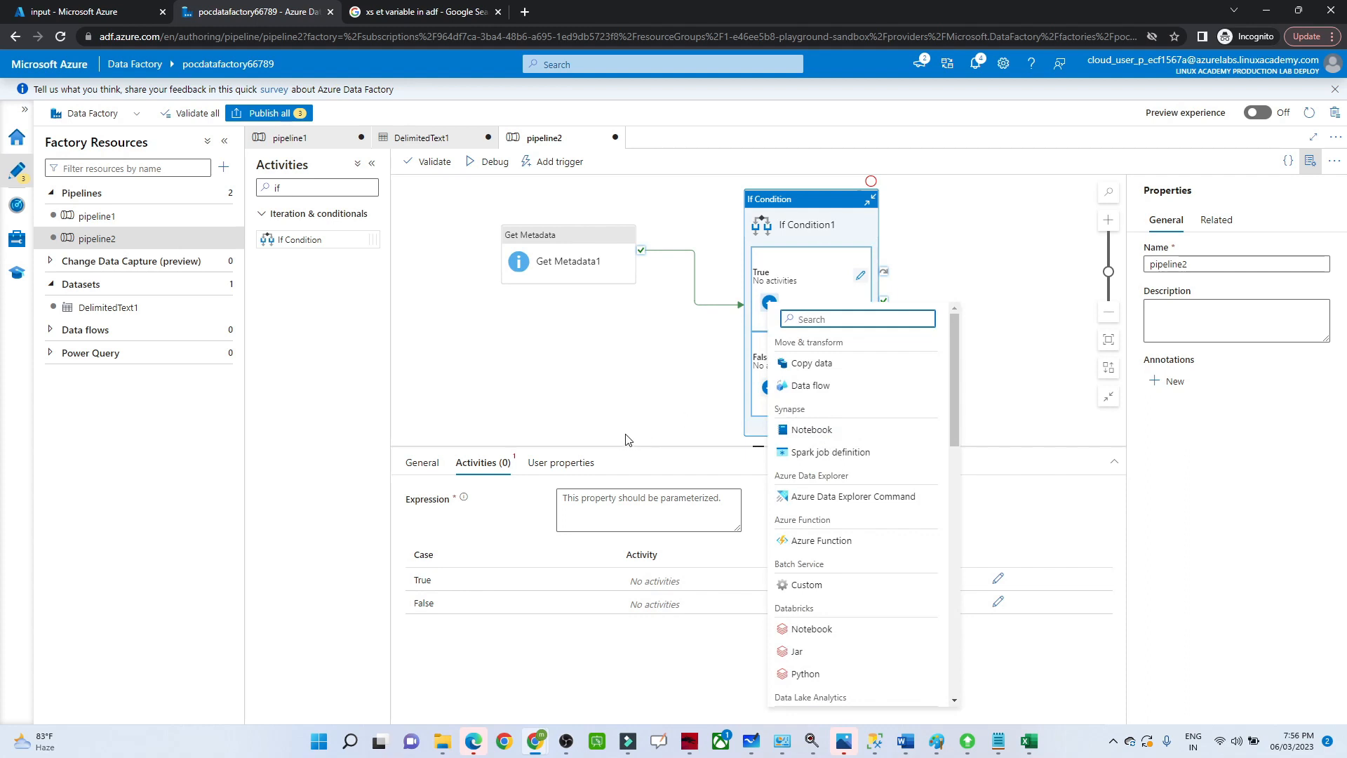
{"action": "left_click", "coordinate": [618, 418]}
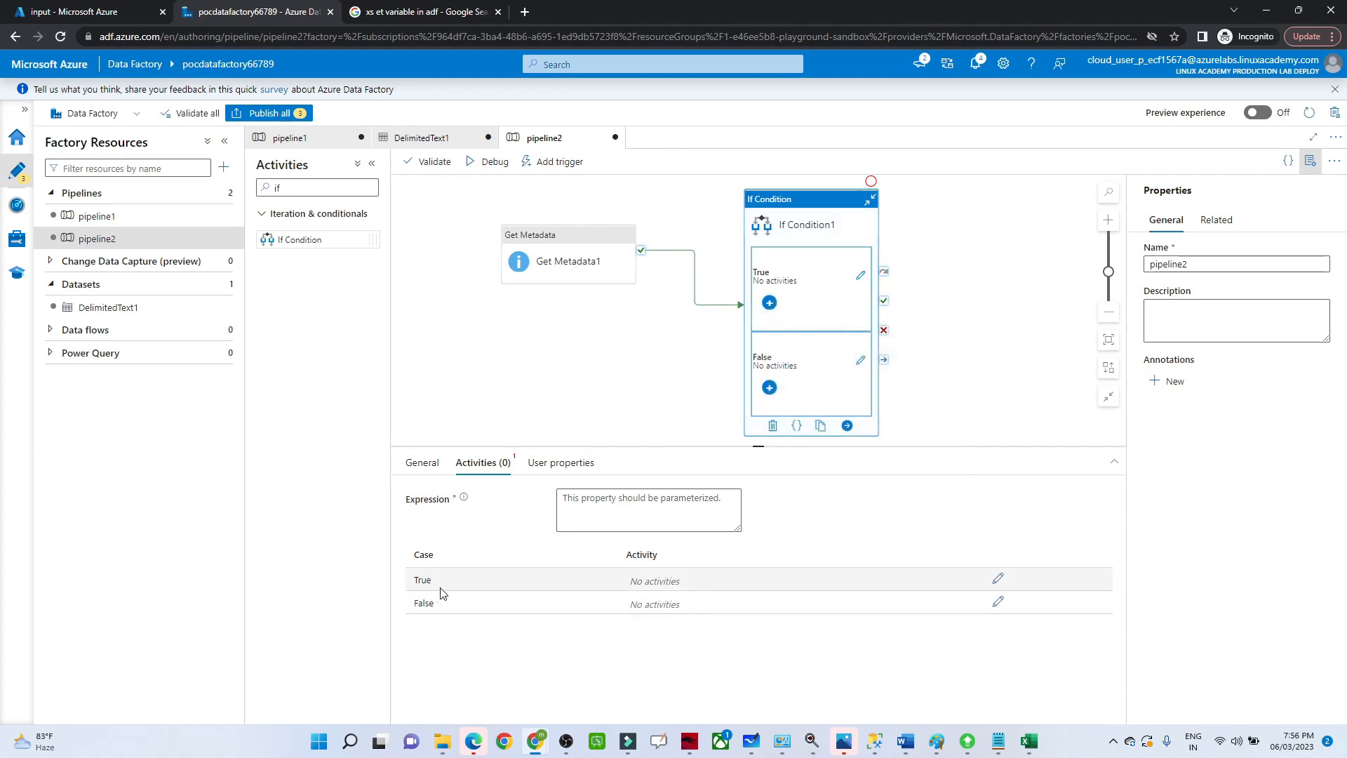
{"action": "left_click", "coordinate": [769, 388]}
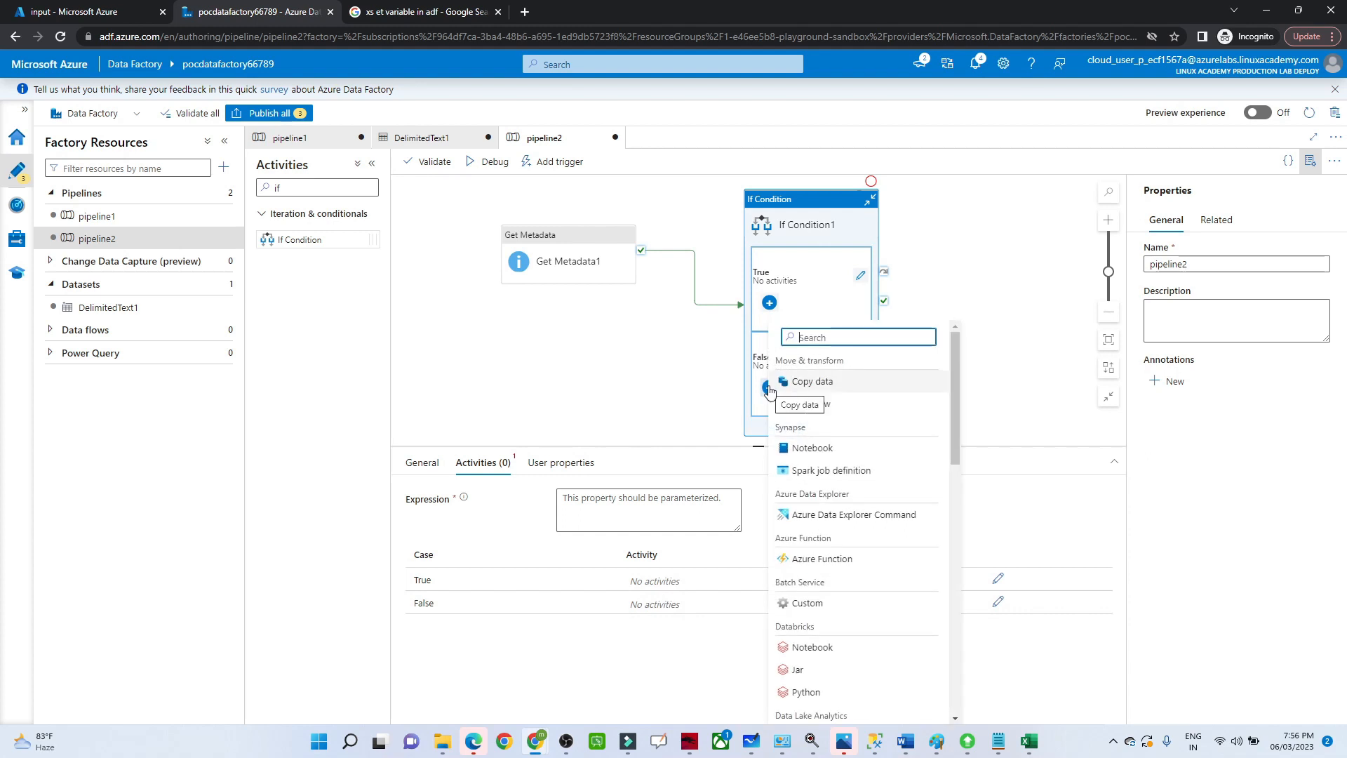
Add a Set variable activity to the True case of the If Condition.
{"action": "left_click", "coordinate": [770, 303]}
{"action": "left_click", "coordinate": [770, 303]}
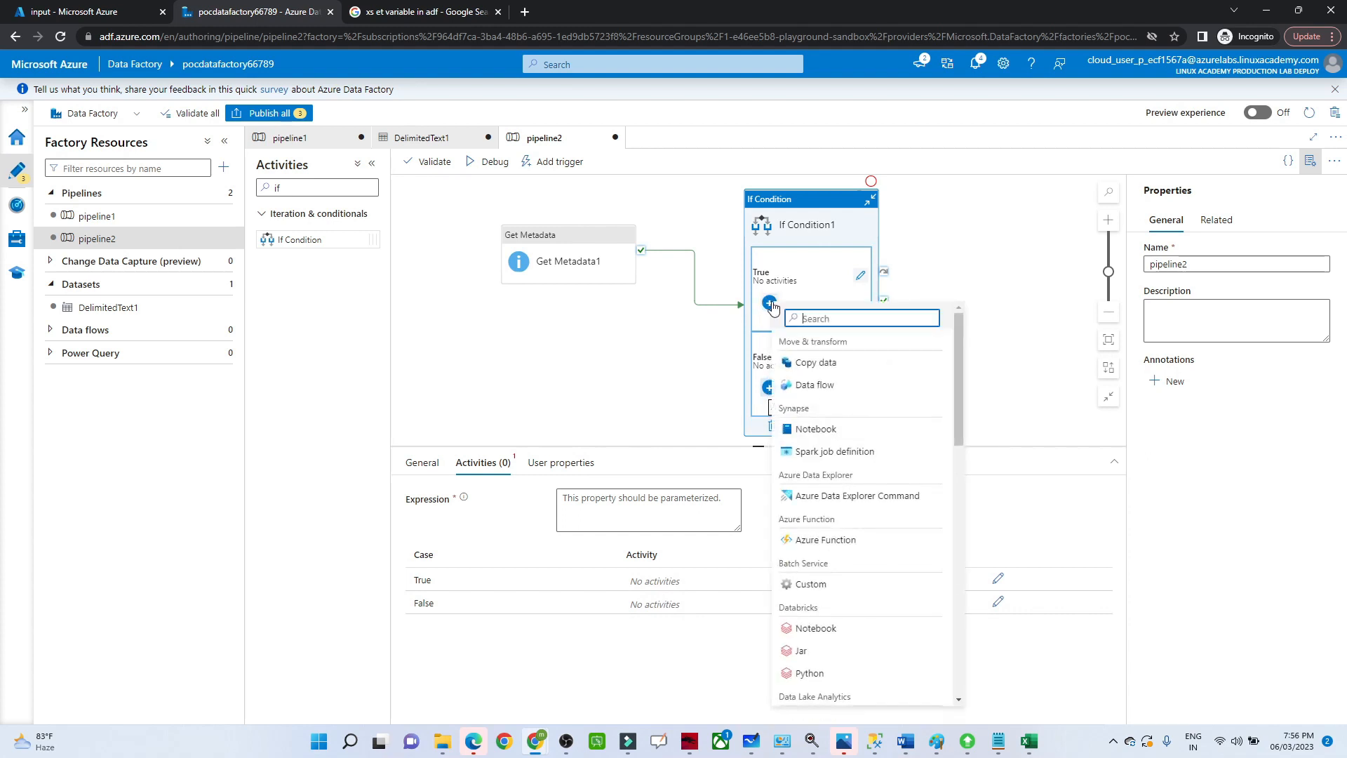
{"action": "type", "text": "se"}
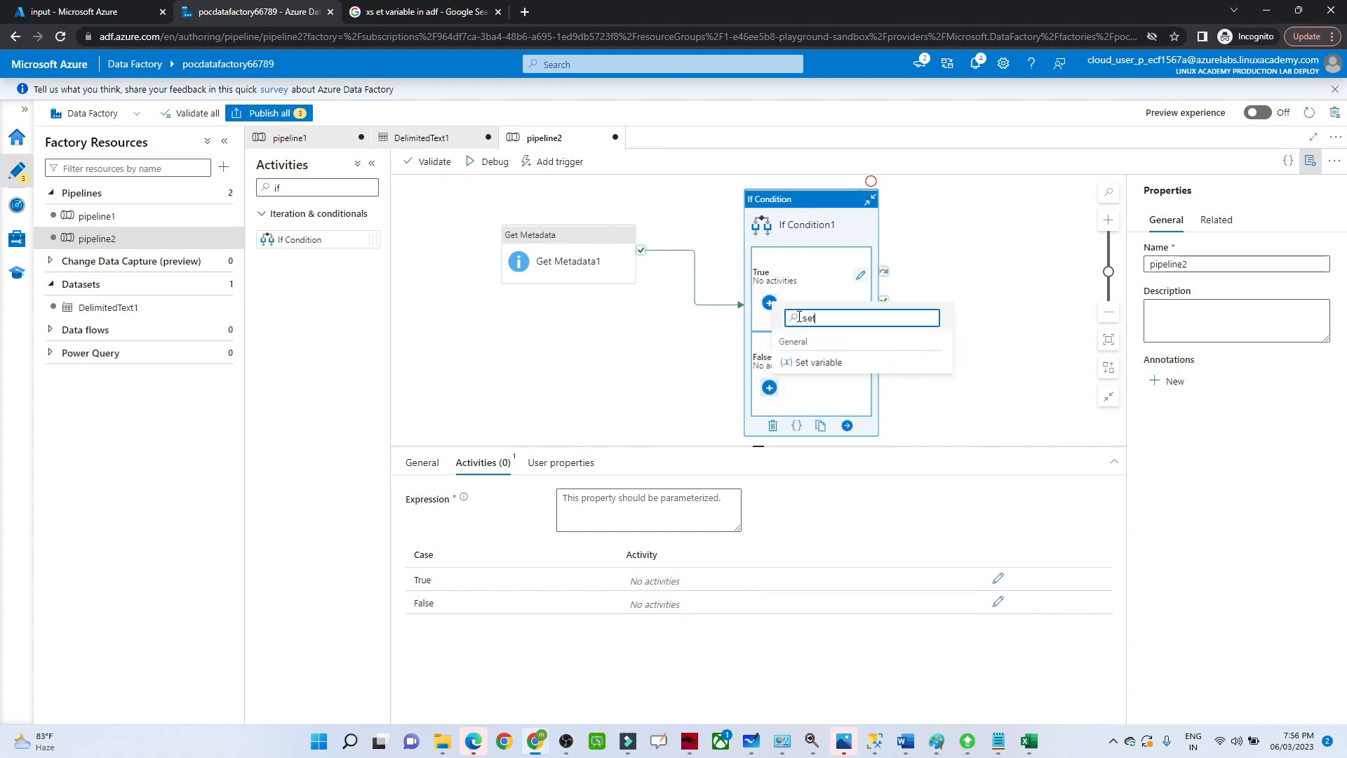
{"action": "type", "text": "t"}
{"action": "left_click", "coordinate": [817, 362]}
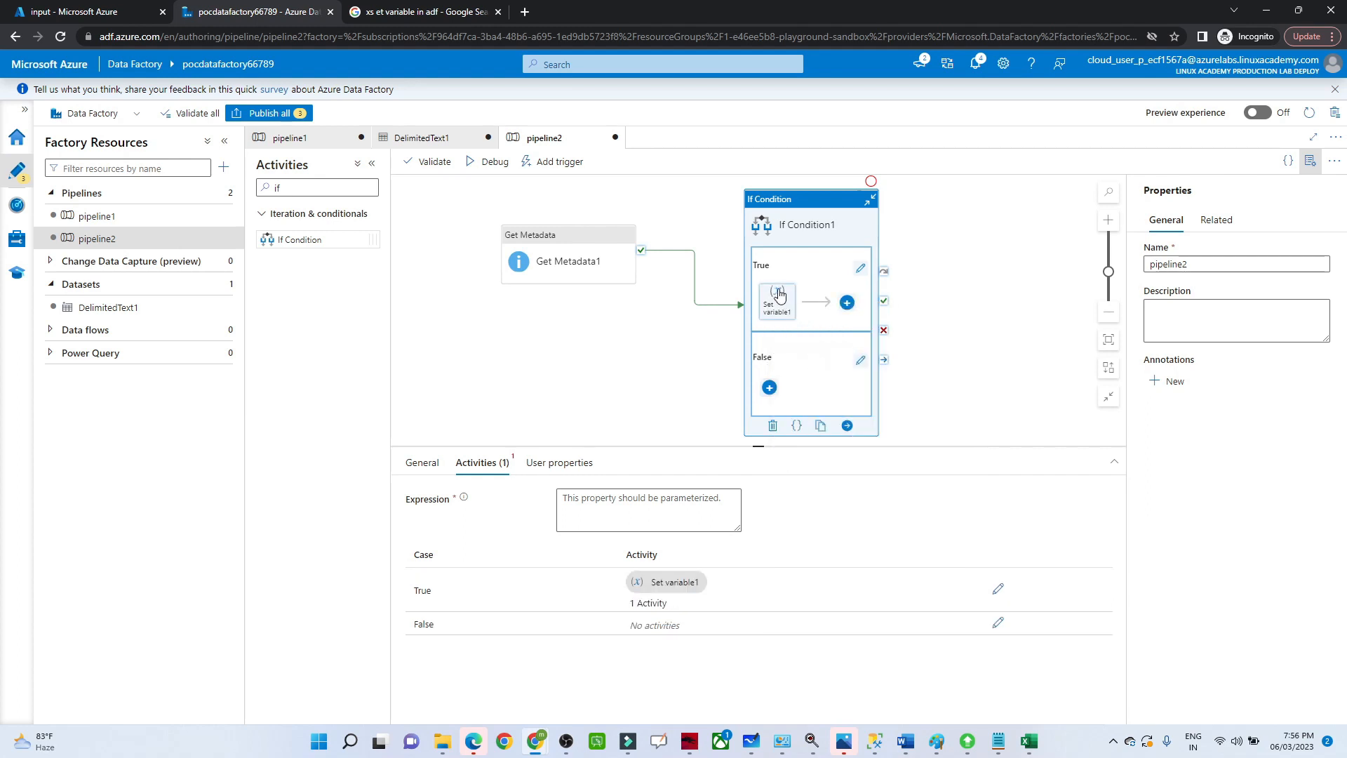
Add a Set variable activity to the False case of the If Condition.
{"action": "left_click", "coordinate": [769, 388]}
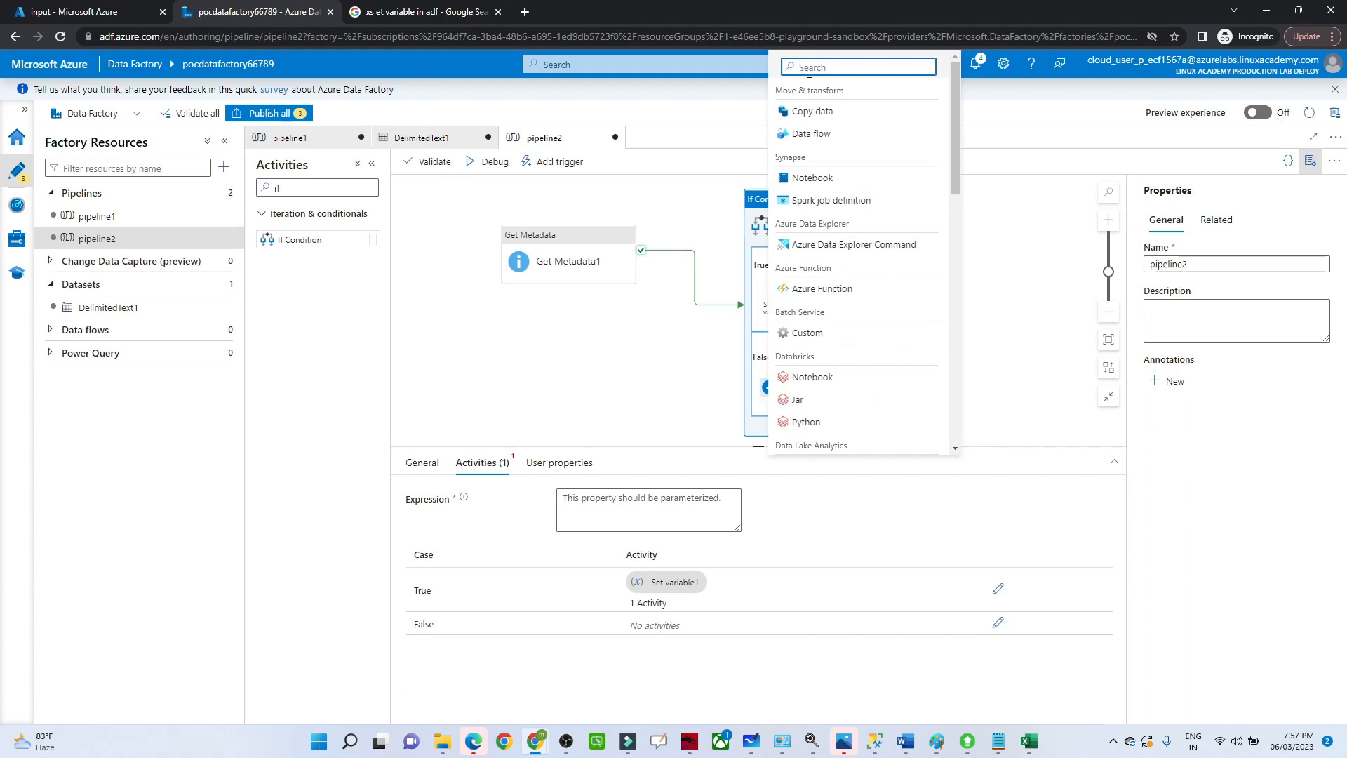
{"action": "type", "text": "set"}
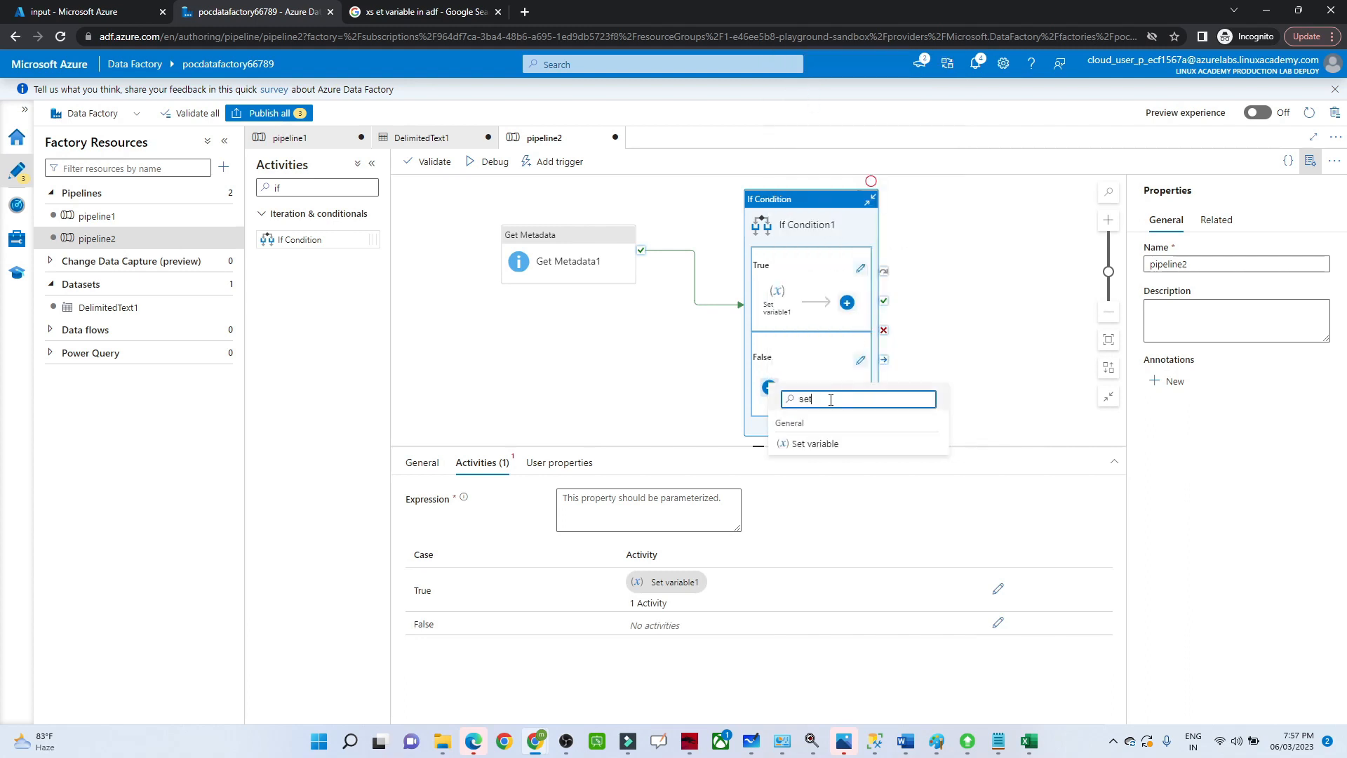
{"action": "left_click", "coordinate": [810, 444]}
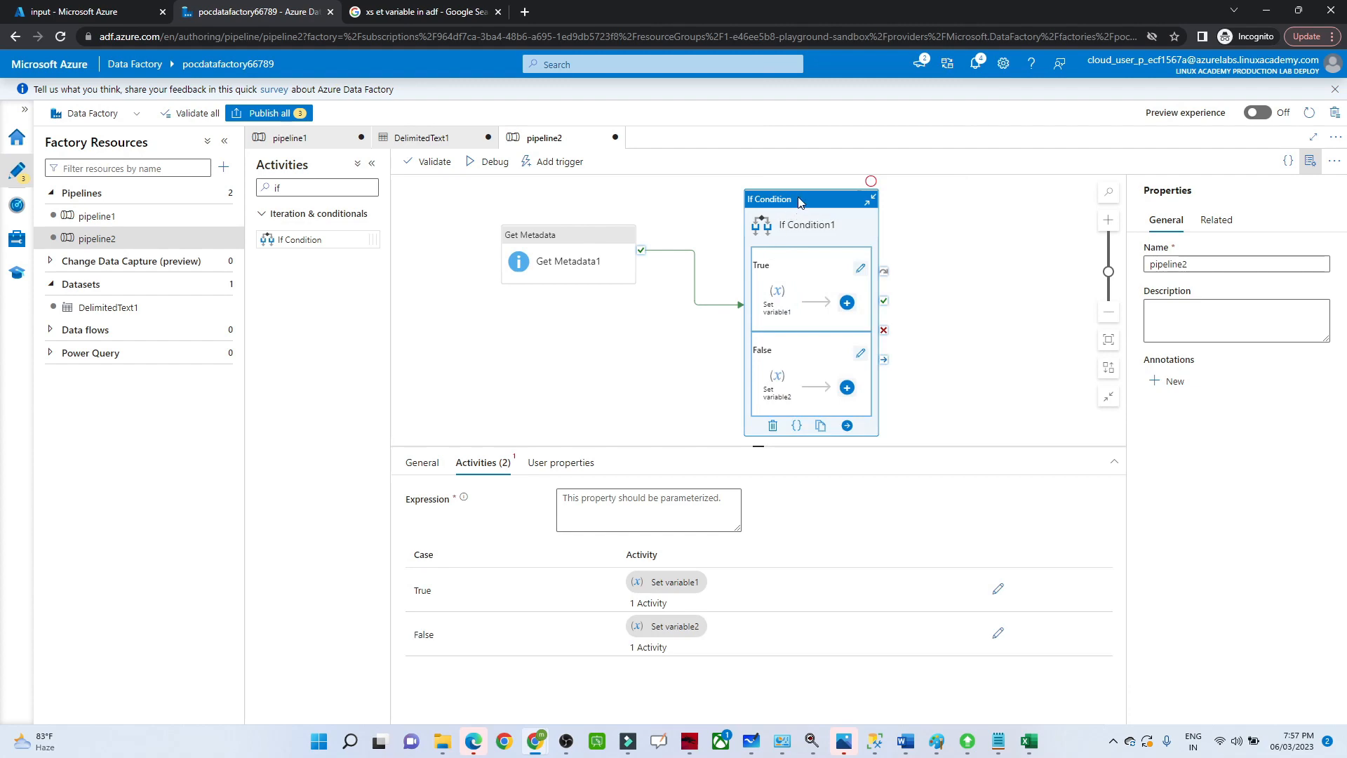
Open the dynamic content editor for the If Condition activity's expression.
{"action": "left_click", "coordinate": [561, 503]}
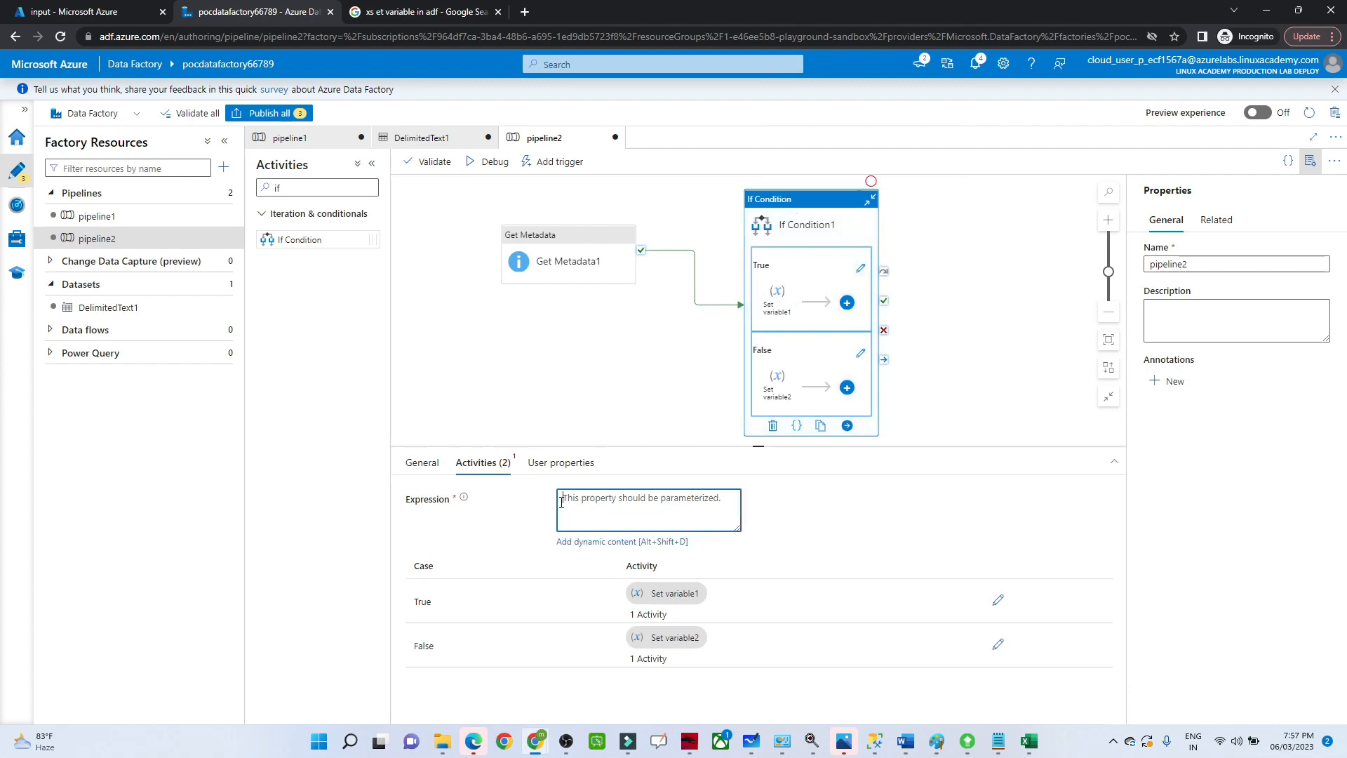
{"action": "left_click", "coordinate": [571, 541]}
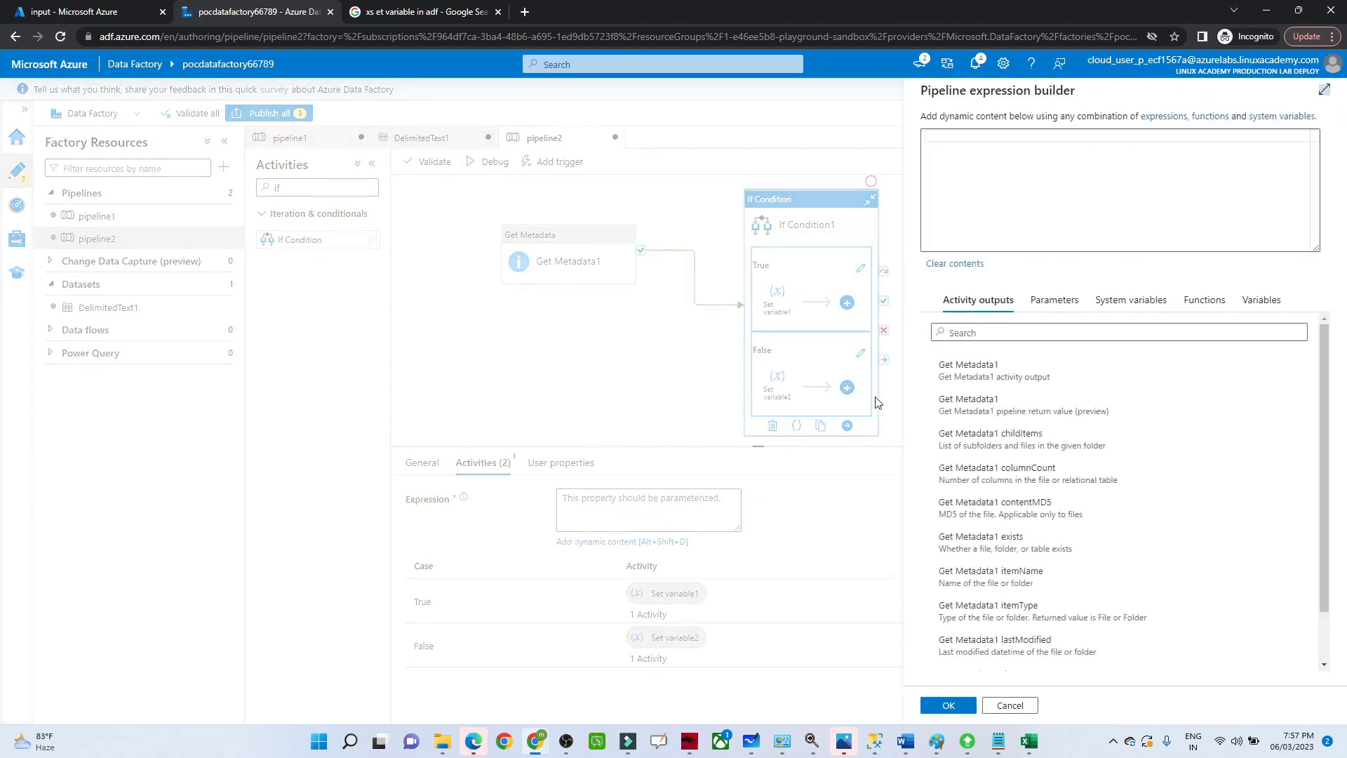
{"action": "left_click", "coordinate": [971, 382]}
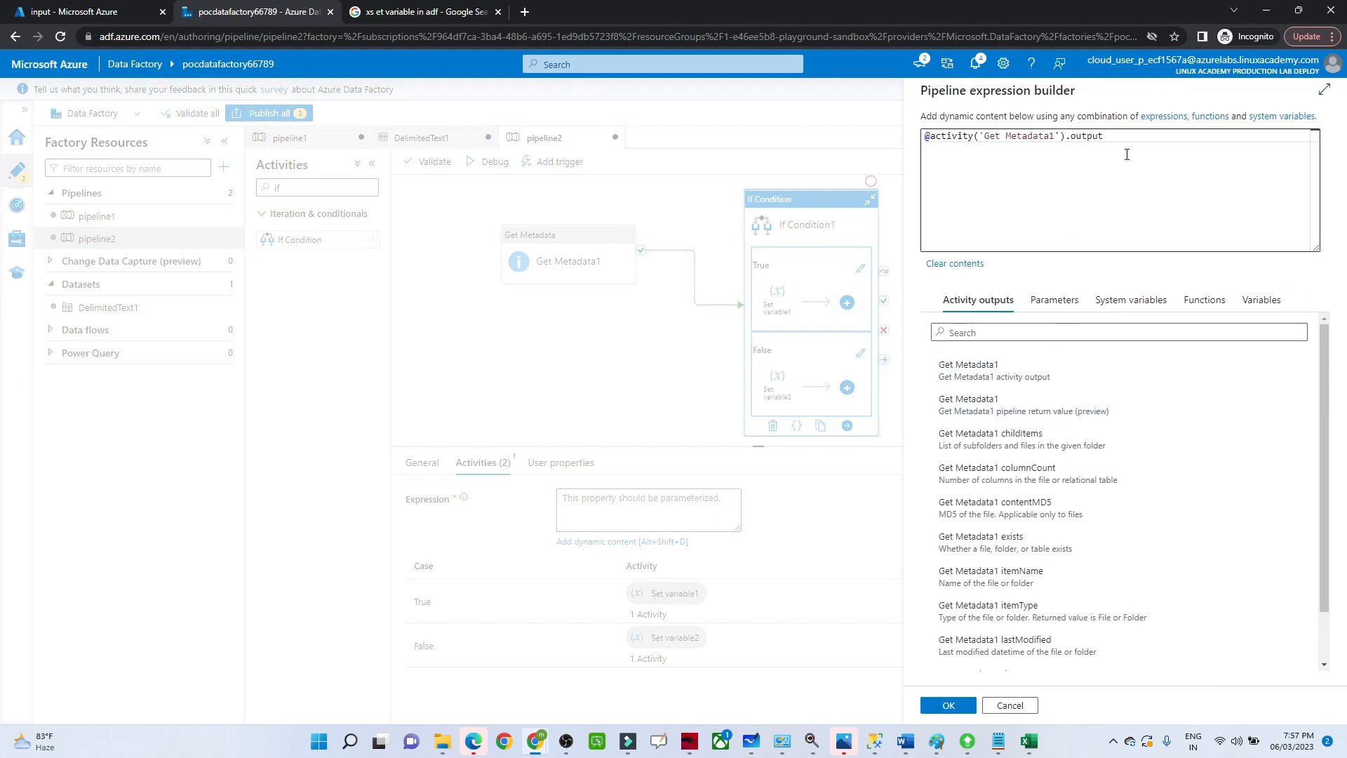
{"action": "left_click_drag", "start_coordinate": [1122, 137], "coordinate": [942, 137]}
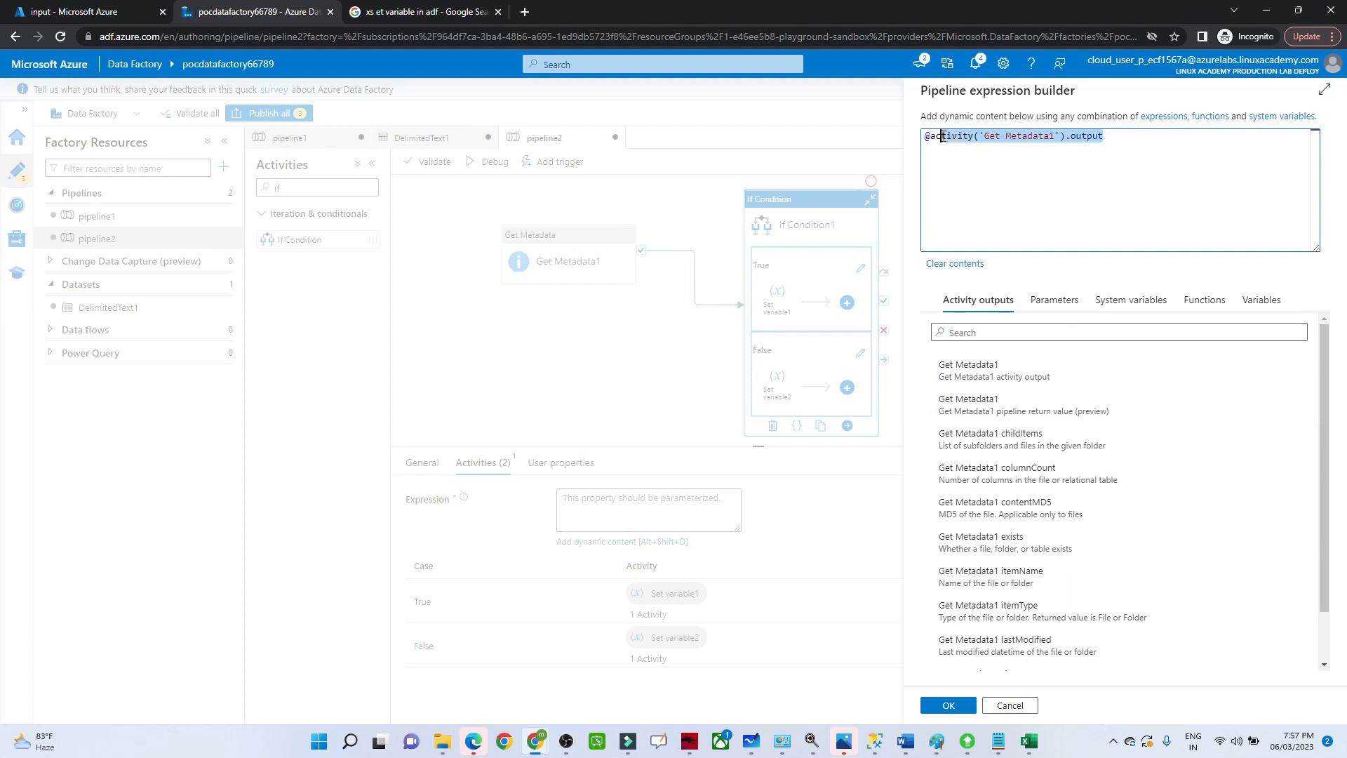
{"action": "key", "text": "BackSpace"}
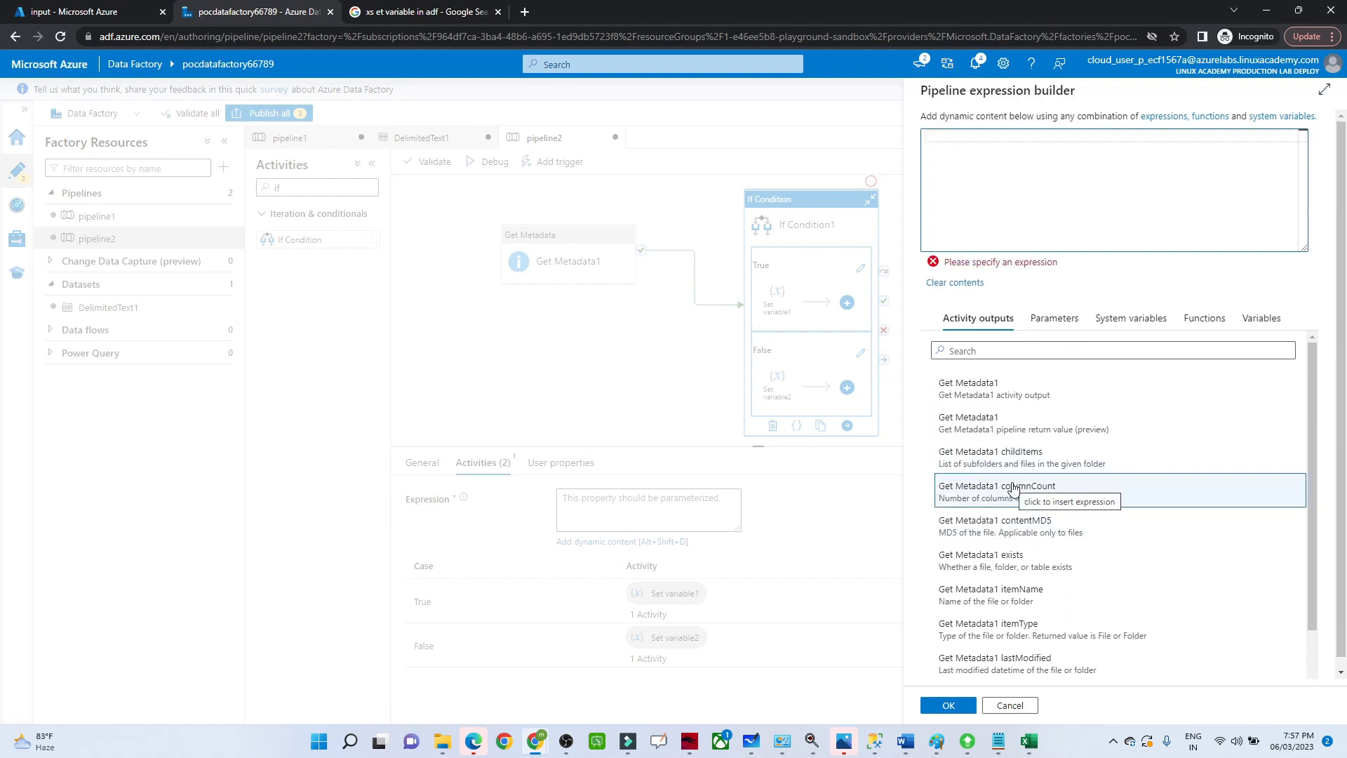
{"action": "left_click", "coordinate": [1004, 491]}
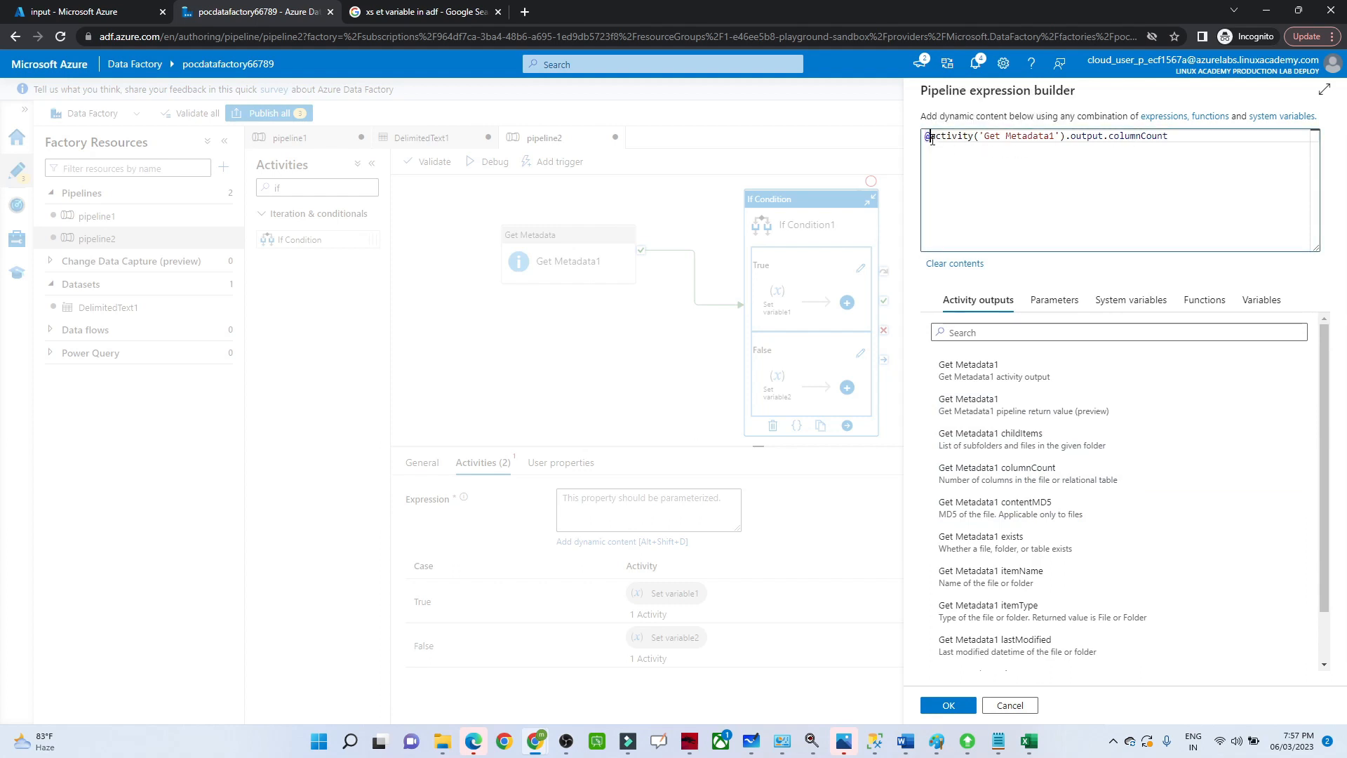
{"action": "type", "text": "greater("}
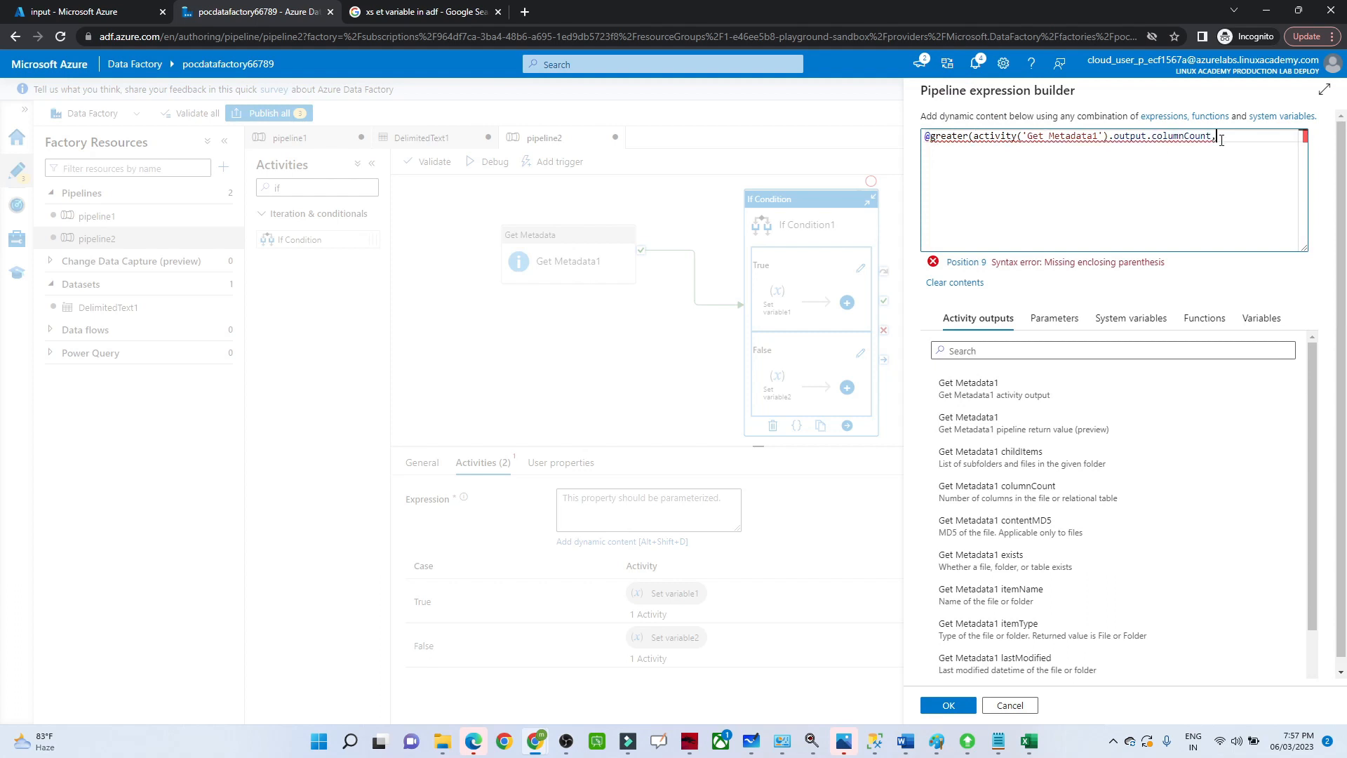
{"action": "type", "text": ",)"}
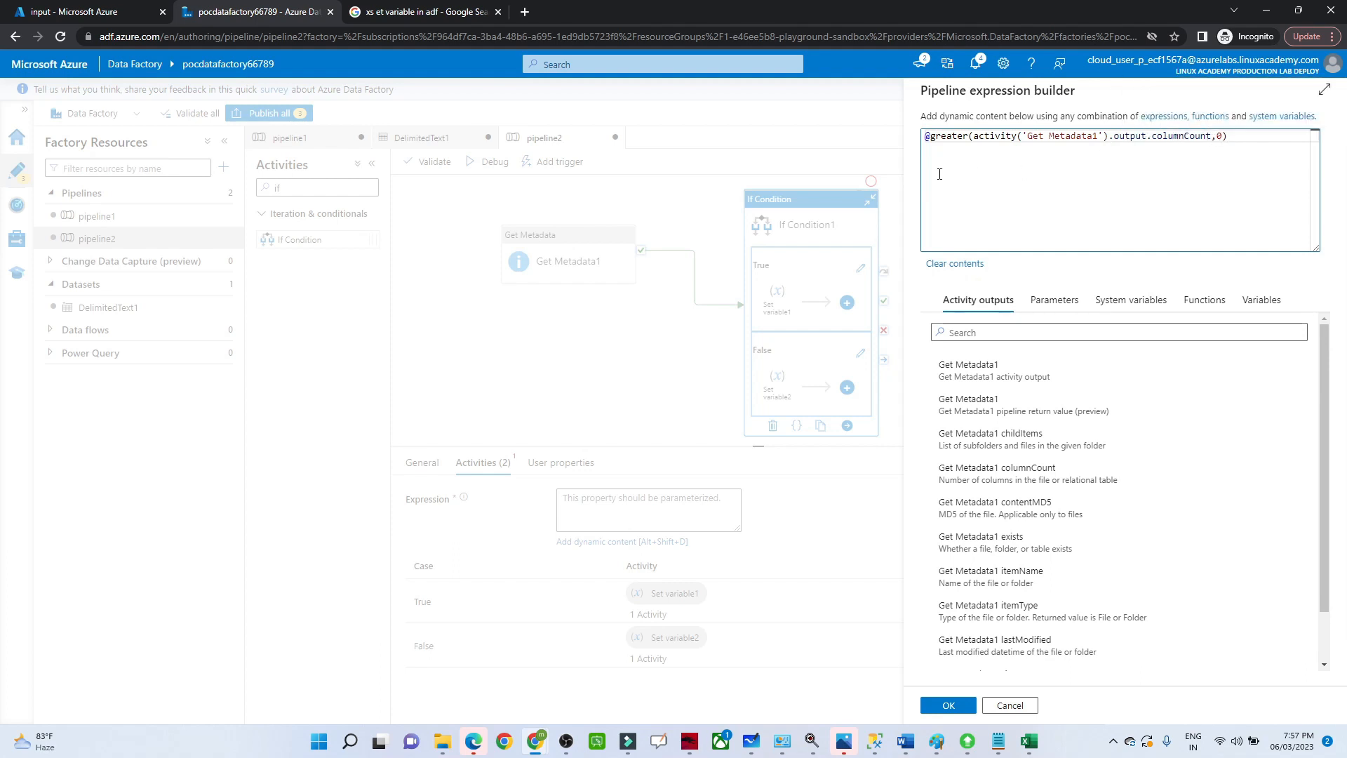
{"action": "left_click", "coordinate": [948, 705]}
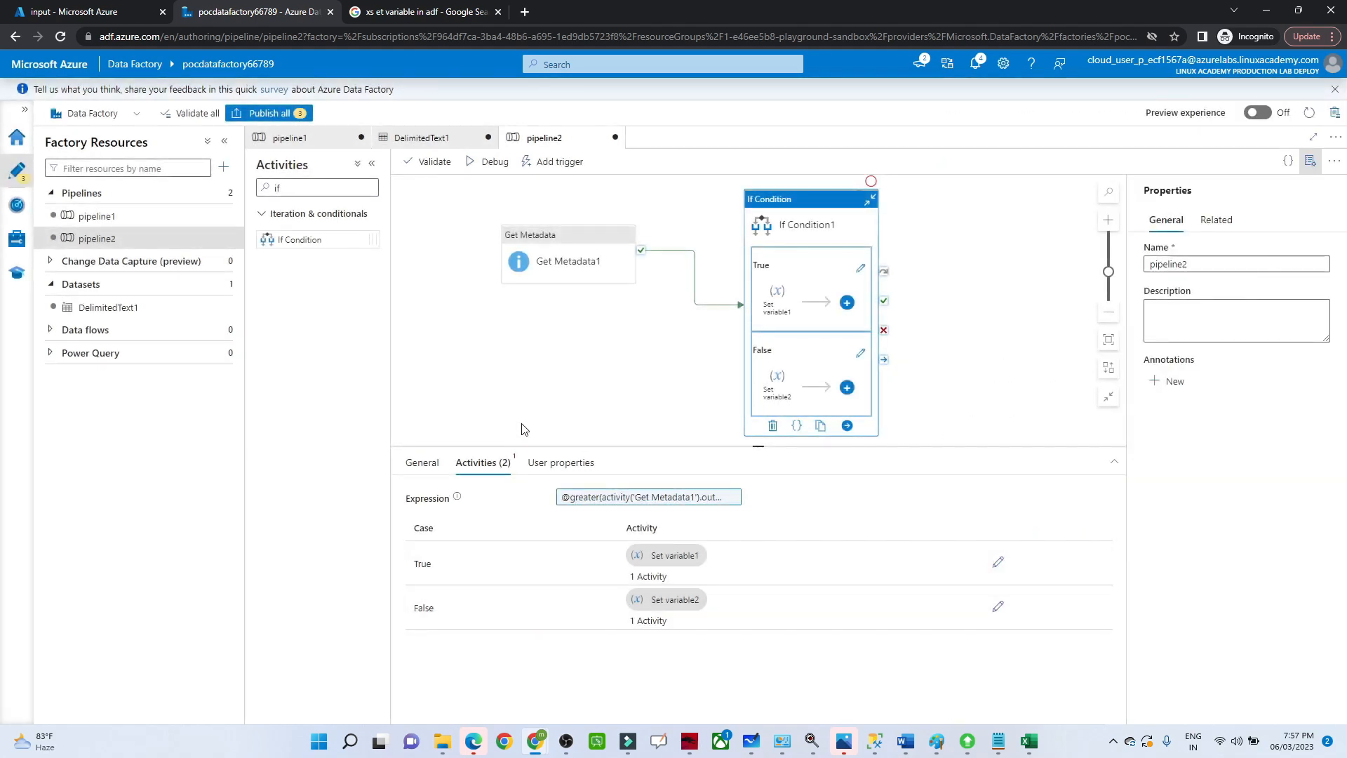
{"action": "left_click", "coordinate": [100, 9]}
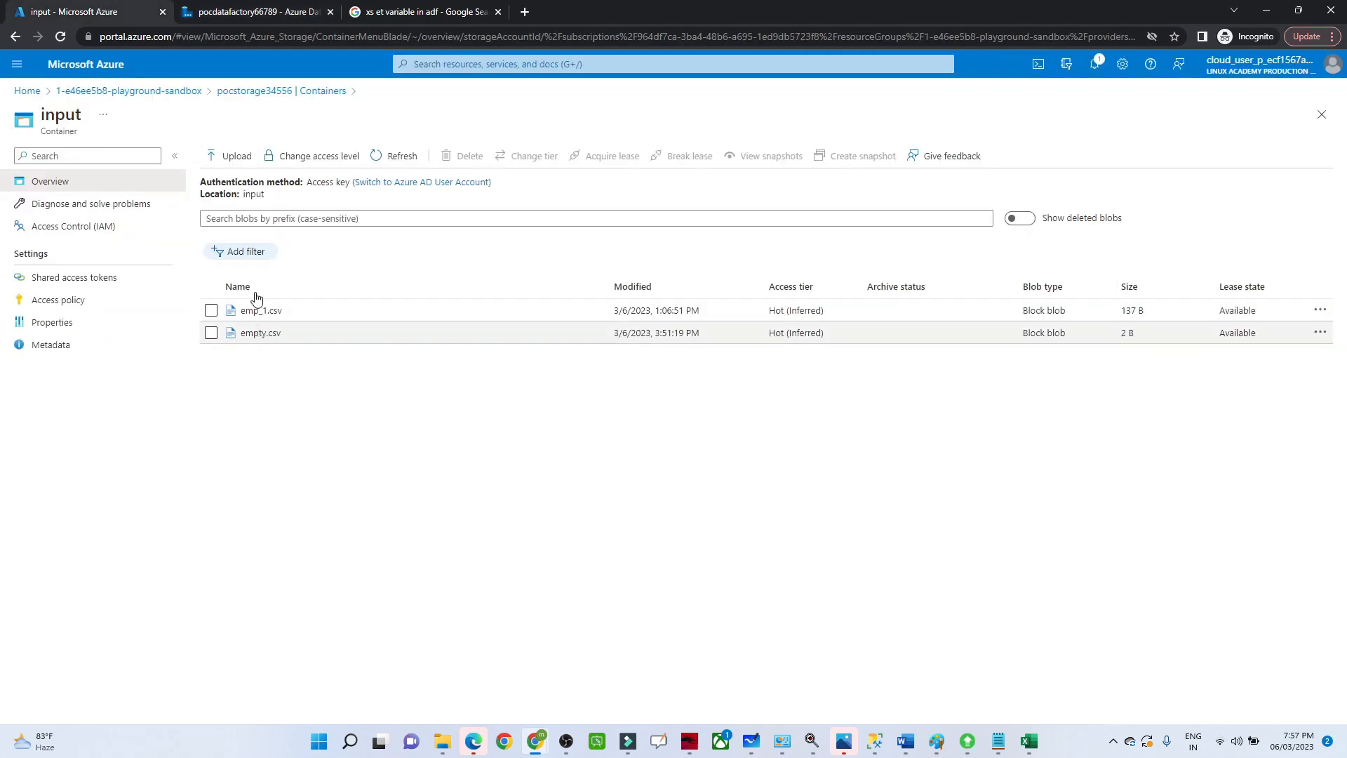
{"action": "left_click", "coordinate": [275, 11]}
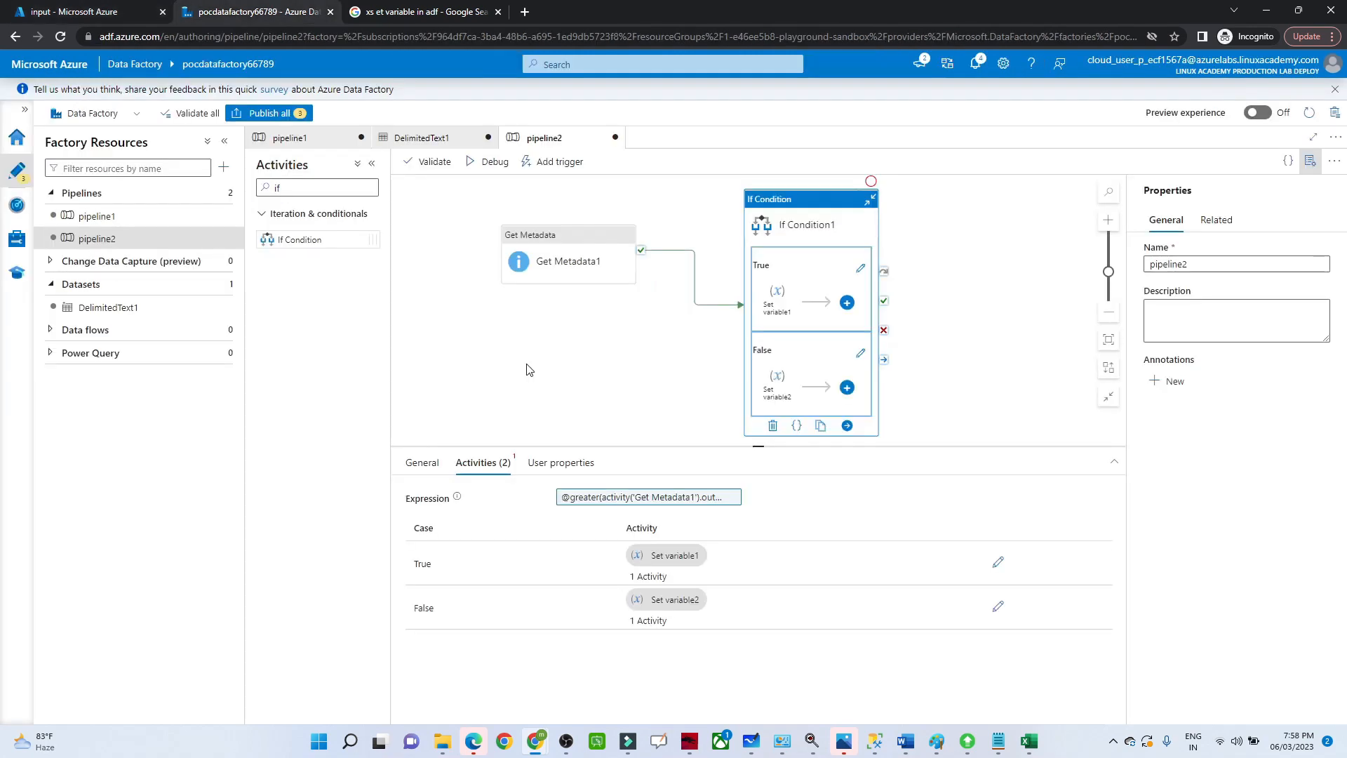
Create a String pipeline variable named x and assign it to the True case's Set variable activity.
{"action": "left_click", "coordinate": [772, 307]}
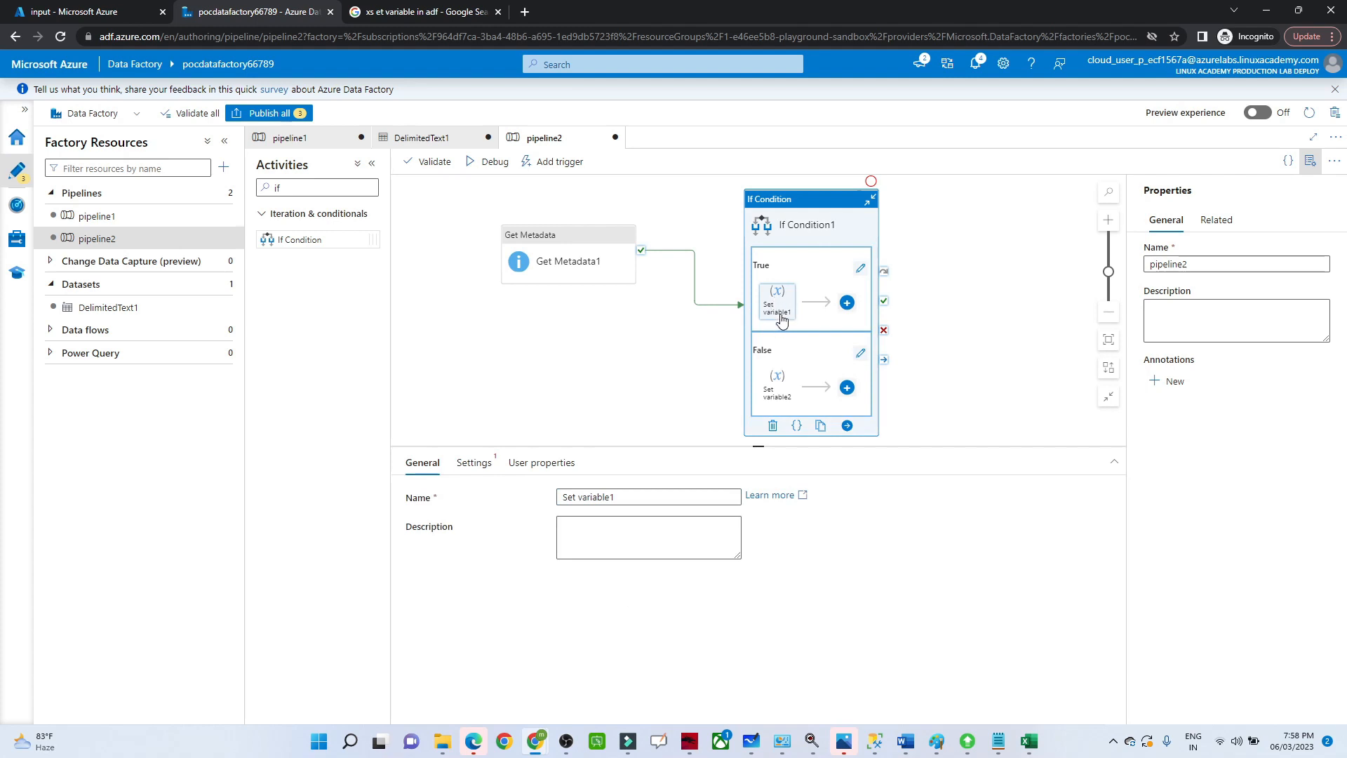
{"action": "left_click", "coordinate": [475, 463]}
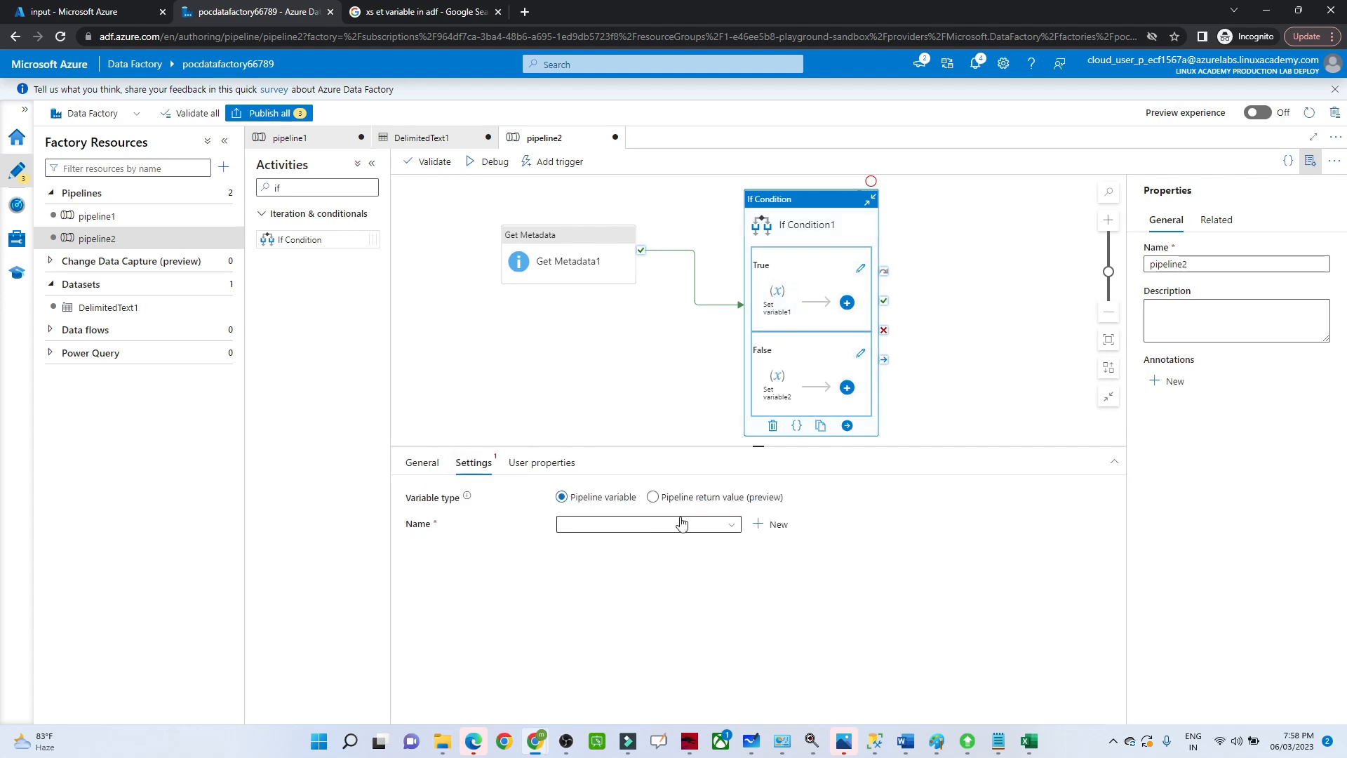
{"action": "left_click", "coordinate": [772, 524]}
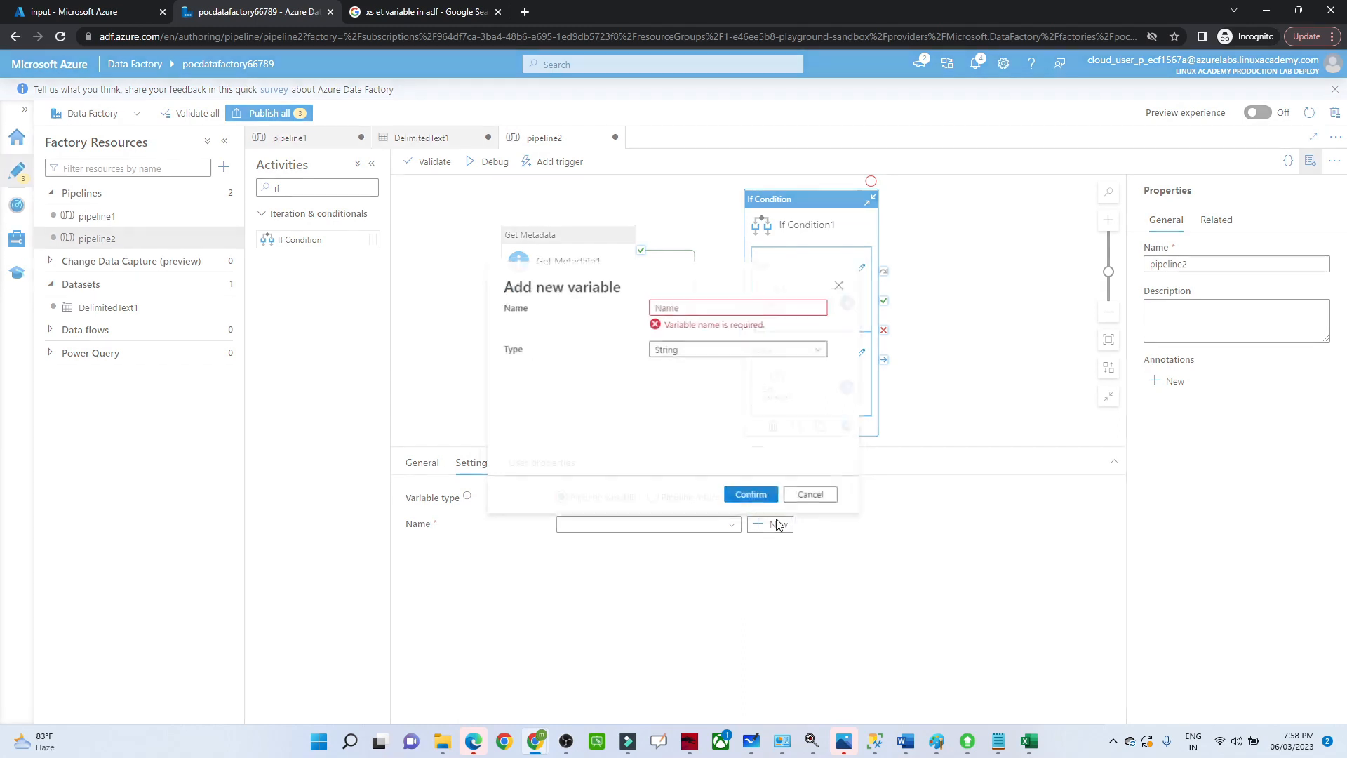
{"action": "left_click", "coordinate": [674, 306]}
{"action": "type", "text": "x"}
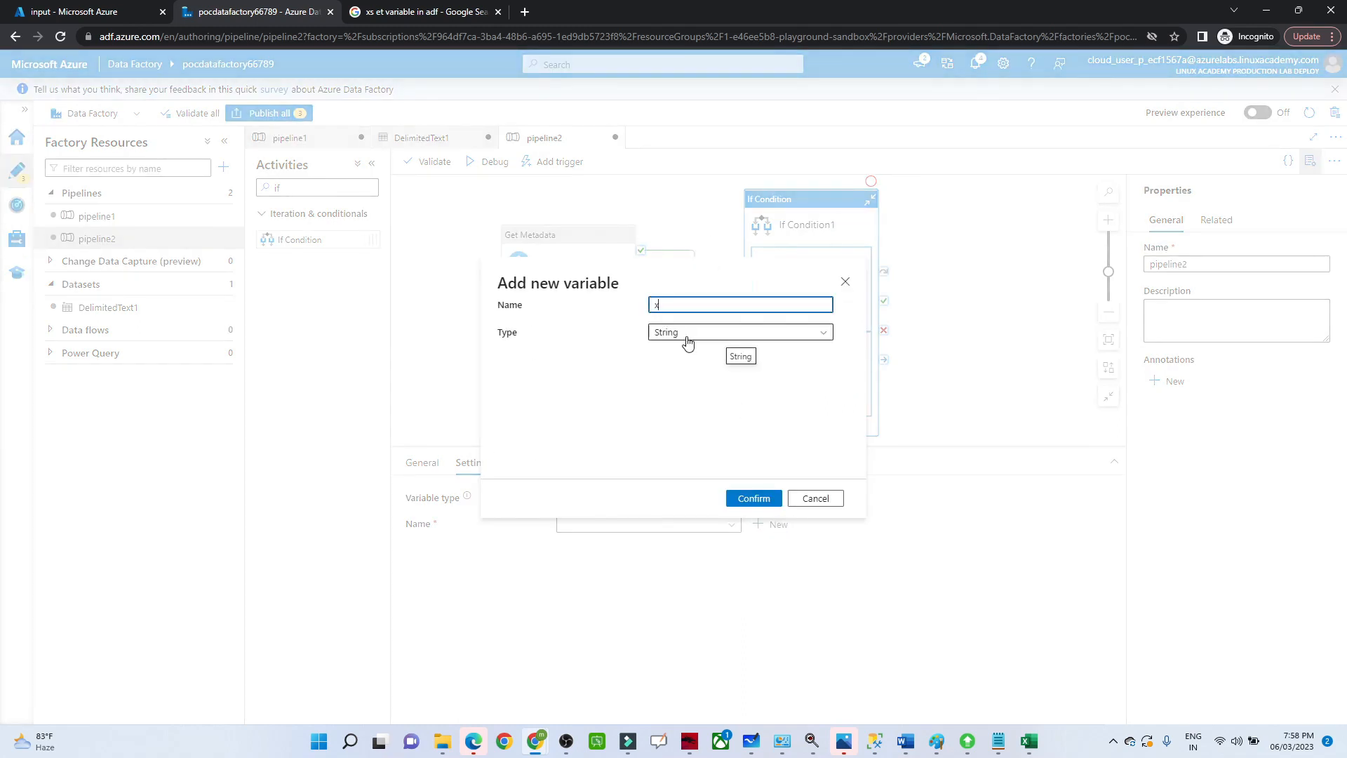
{"action": "left_click", "coordinate": [752, 498]}
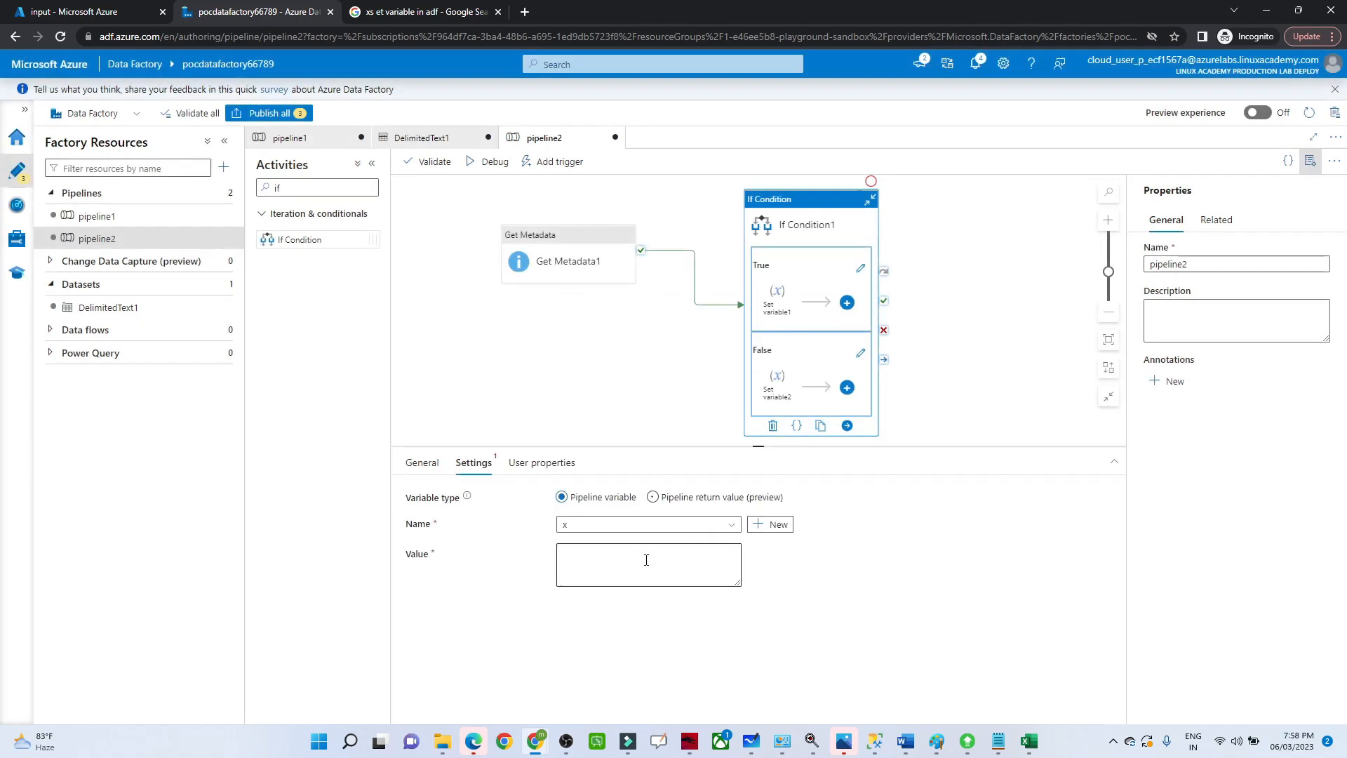
{"action": "left_click", "coordinate": [628, 572]}
{"action": "left_click", "coordinate": [604, 597]}
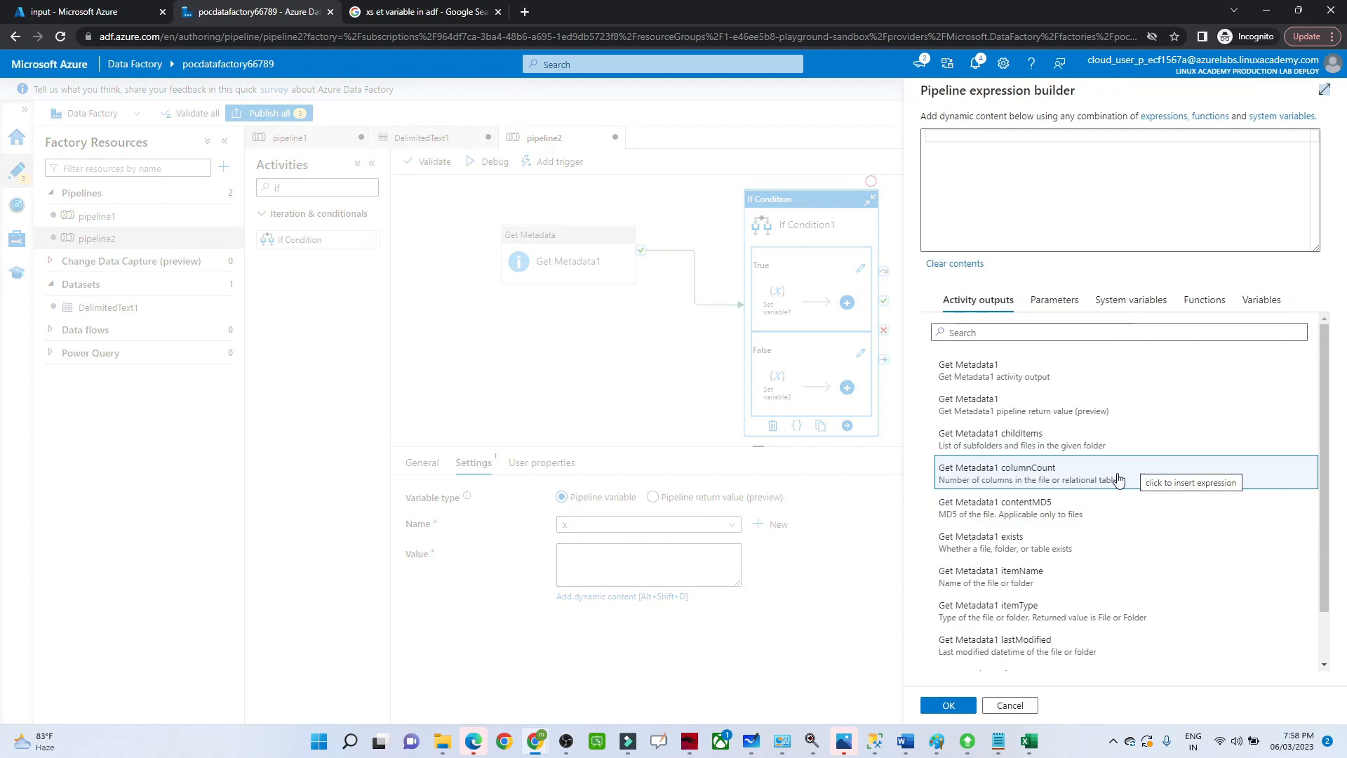
{"action": "left_click", "coordinate": [1090, 480]}
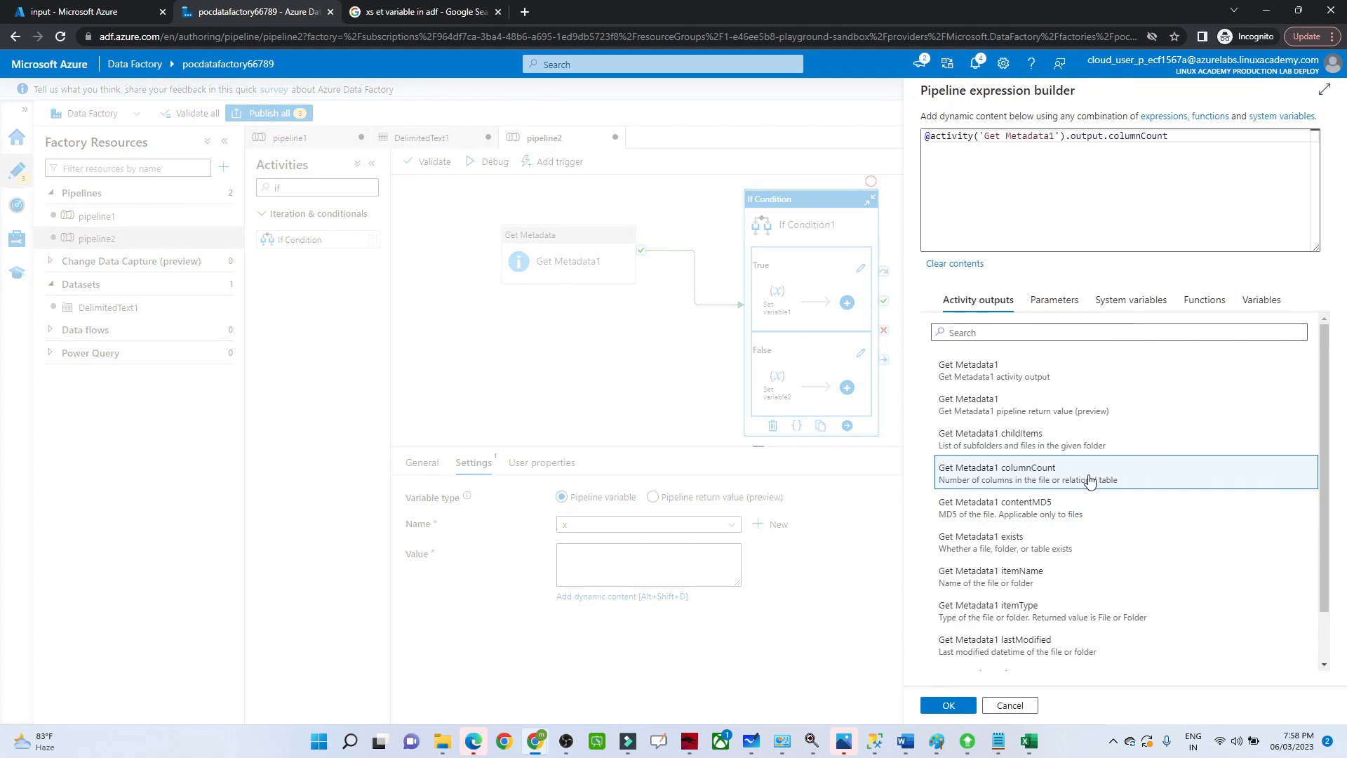
{"action": "left_click", "coordinate": [930, 136]}
{"action": "type", "text": "str"}
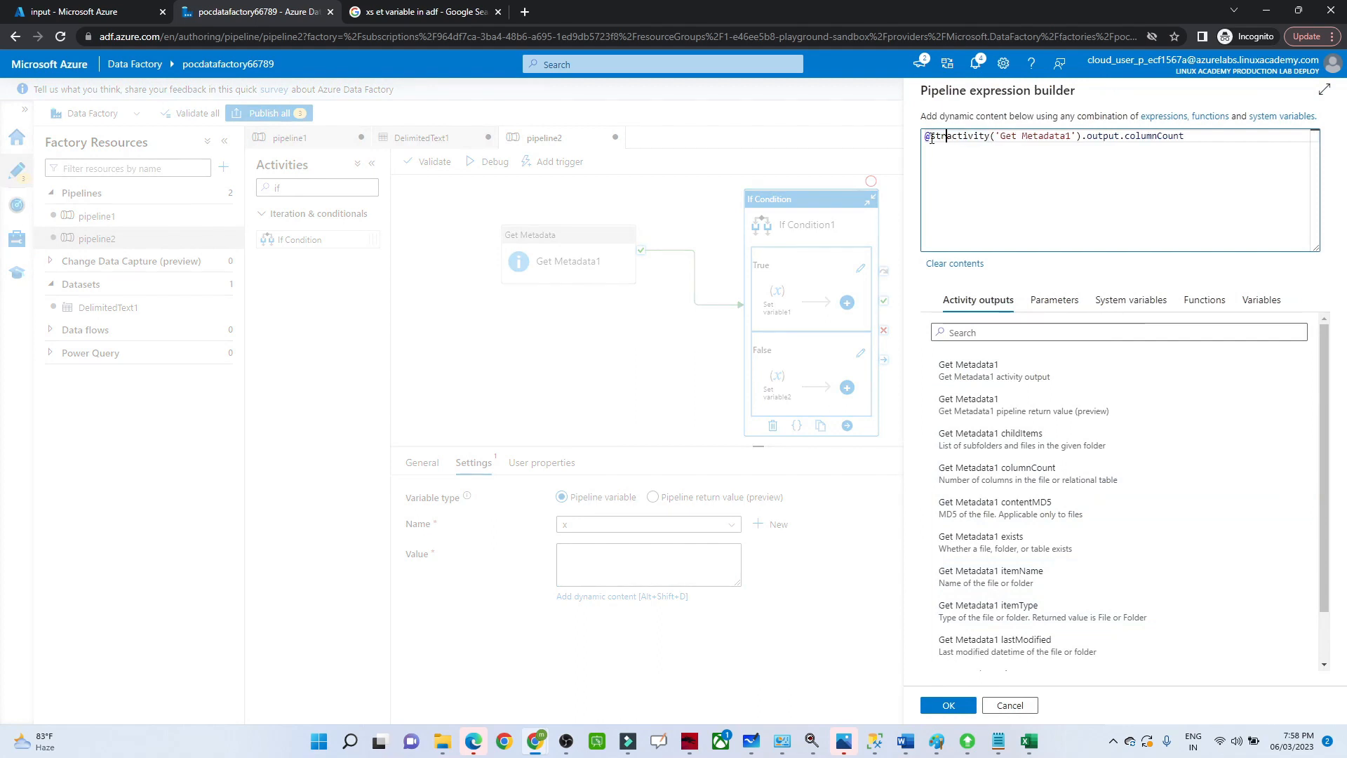
{"action": "type", "text": "ing("}
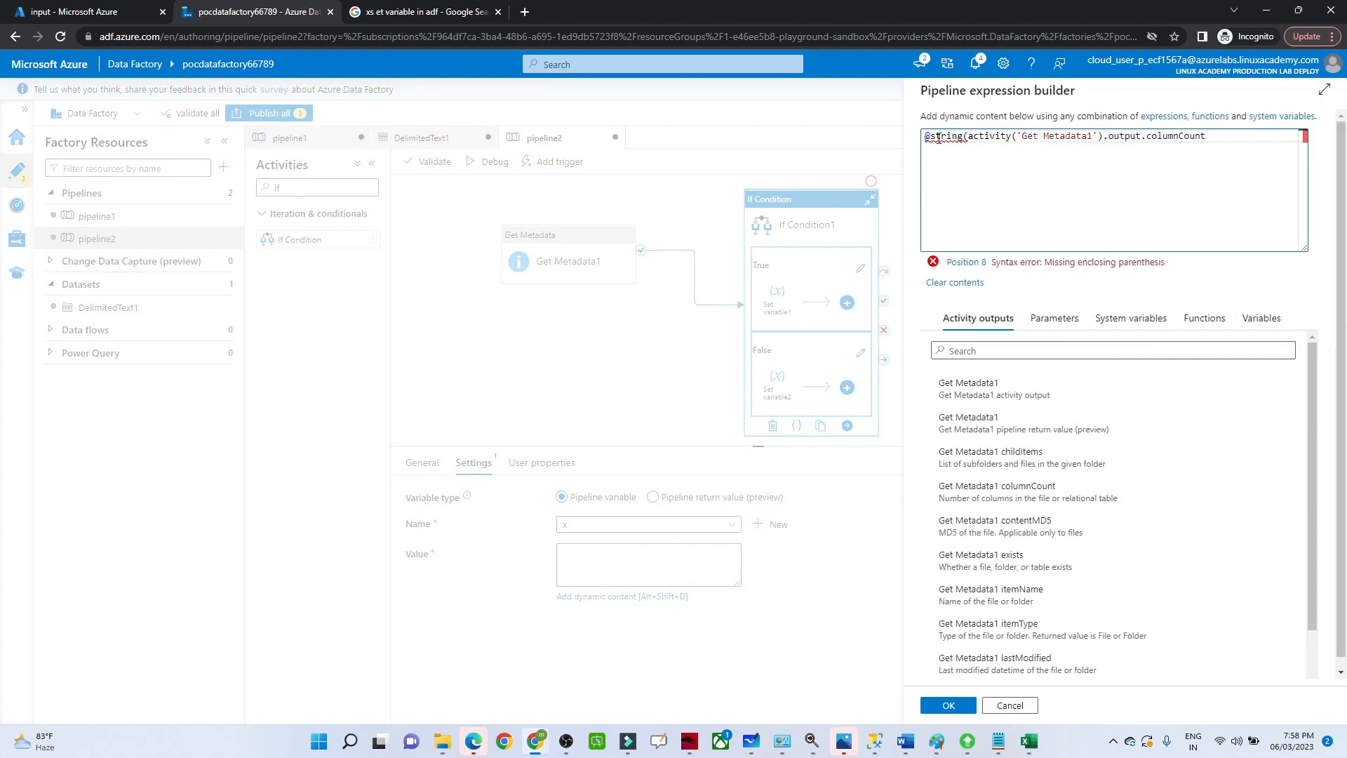
{"action": "left_click", "coordinate": [1217, 133]}
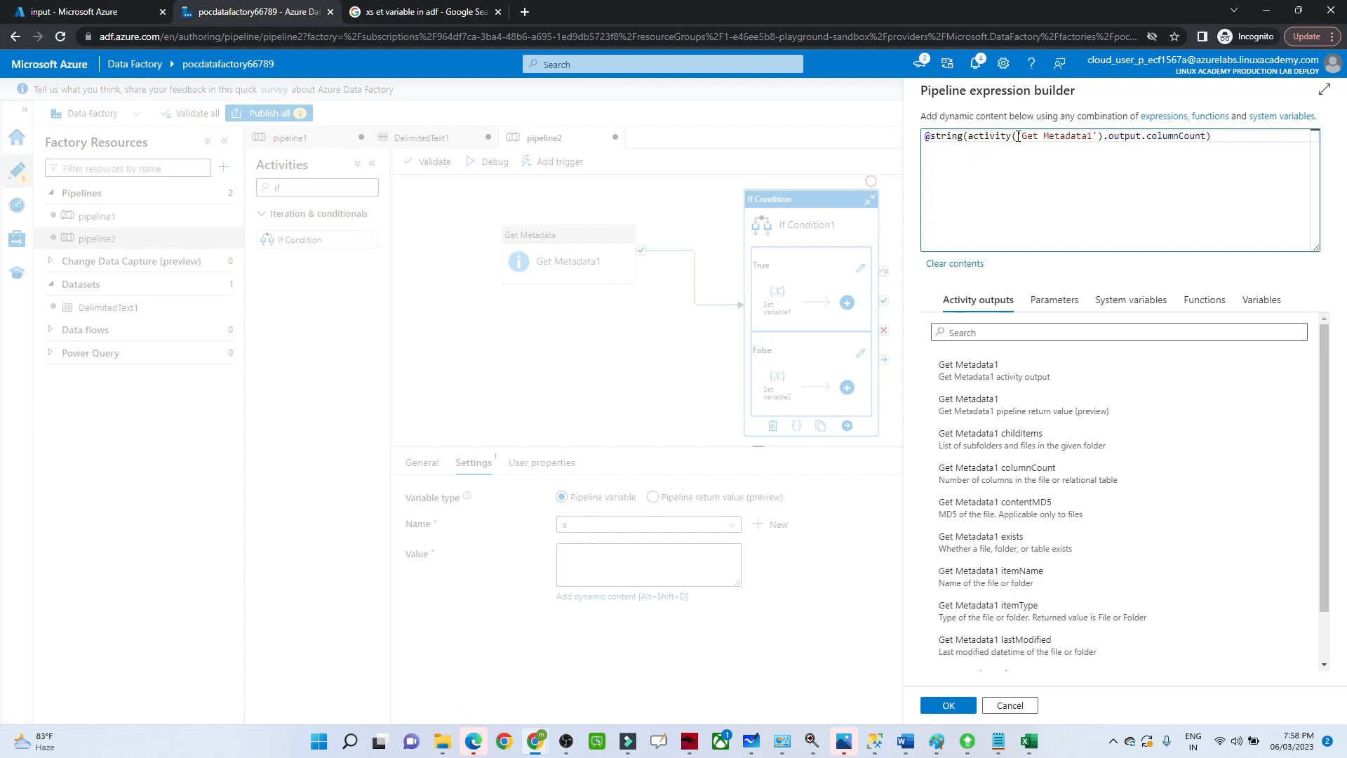
{"action": "left_click_drag", "start_coordinate": [1018, 137], "coordinate": [1185, 137]}
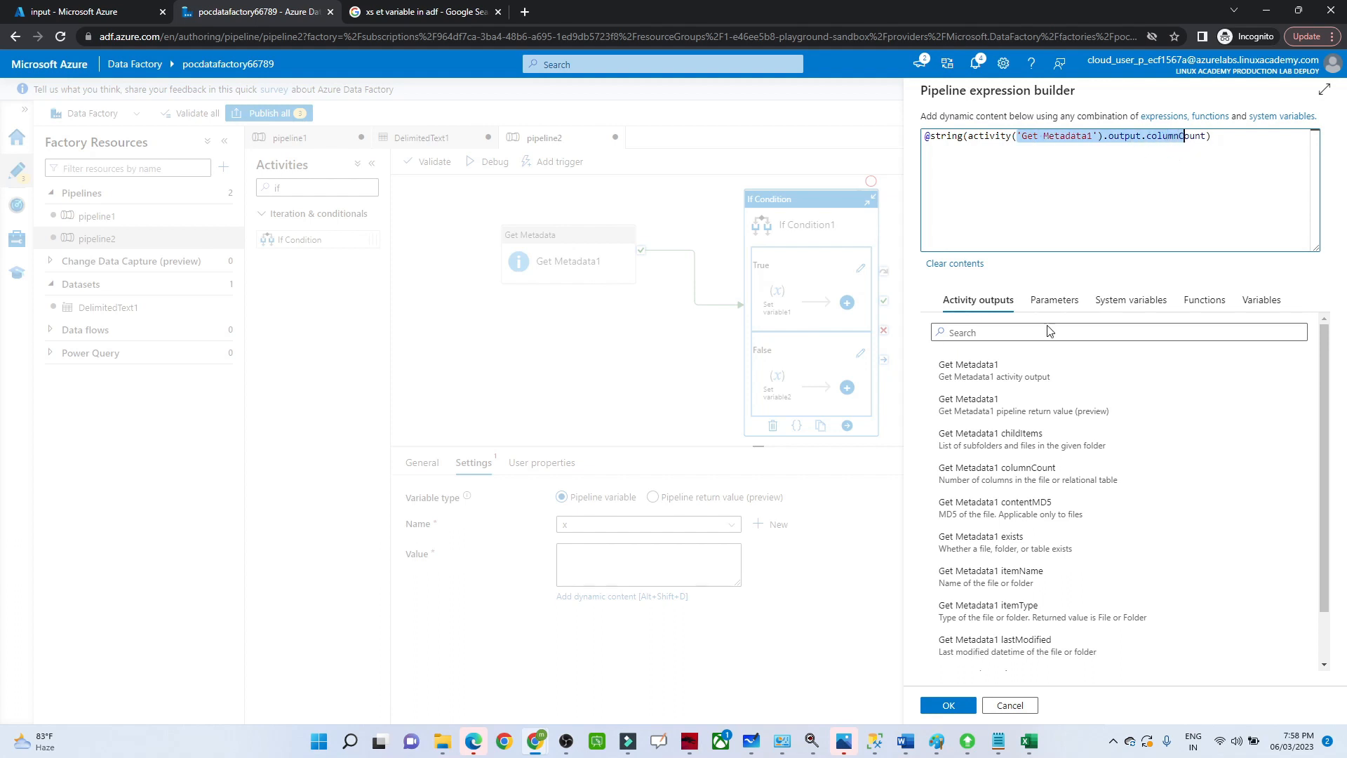
{"action": "left_click", "coordinate": [948, 705]}
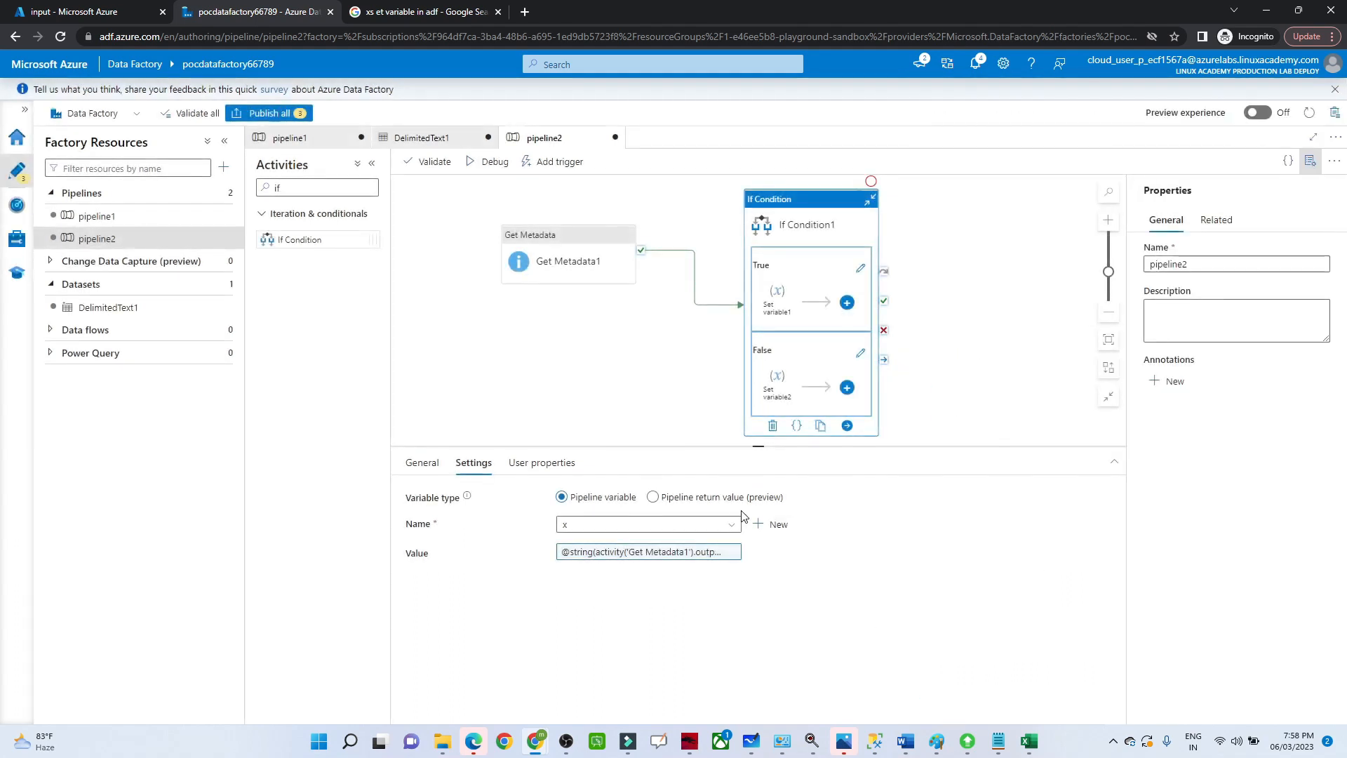
Create a String pipeline variable named y and assign it to the False case's Set variable activity.
{"action": "left_click", "coordinate": [777, 388]}
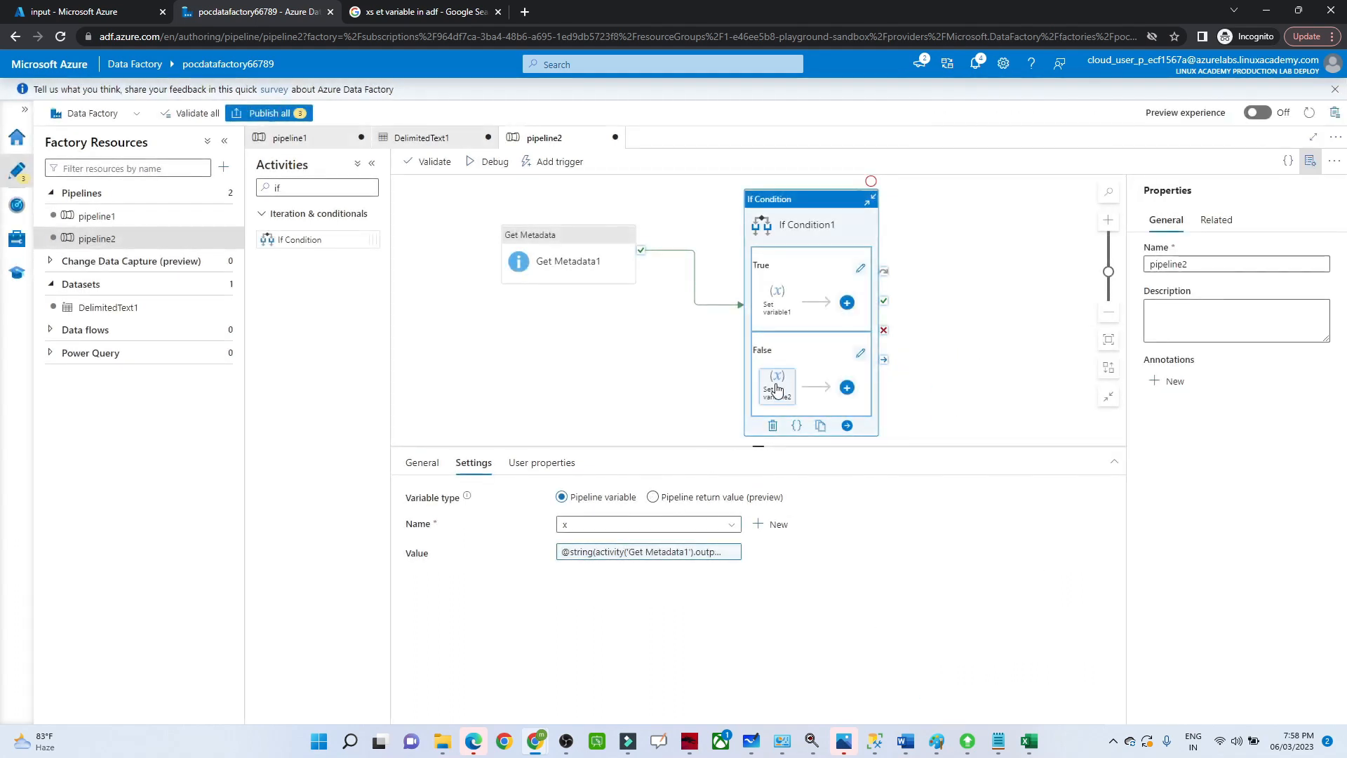
{"action": "left_click", "coordinate": [483, 469]}
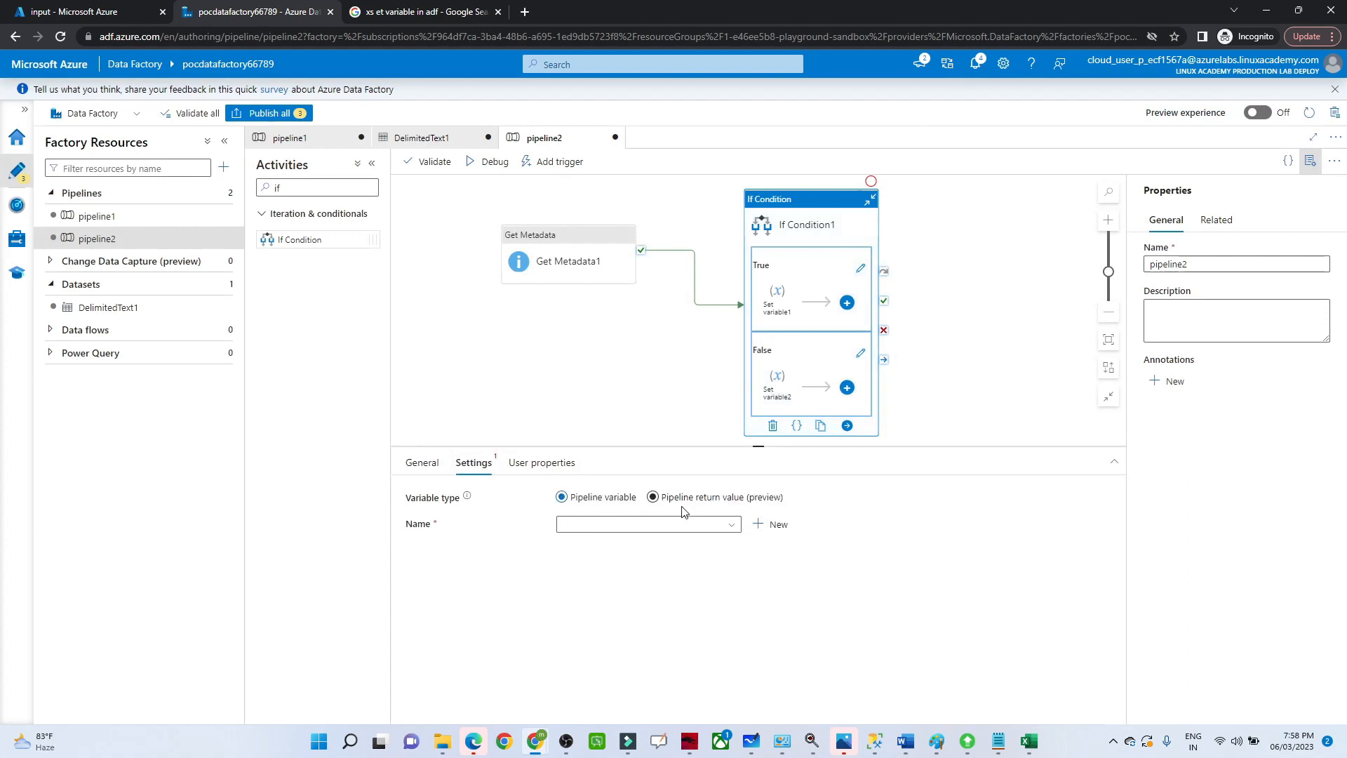
{"action": "left_click", "coordinate": [771, 524]}
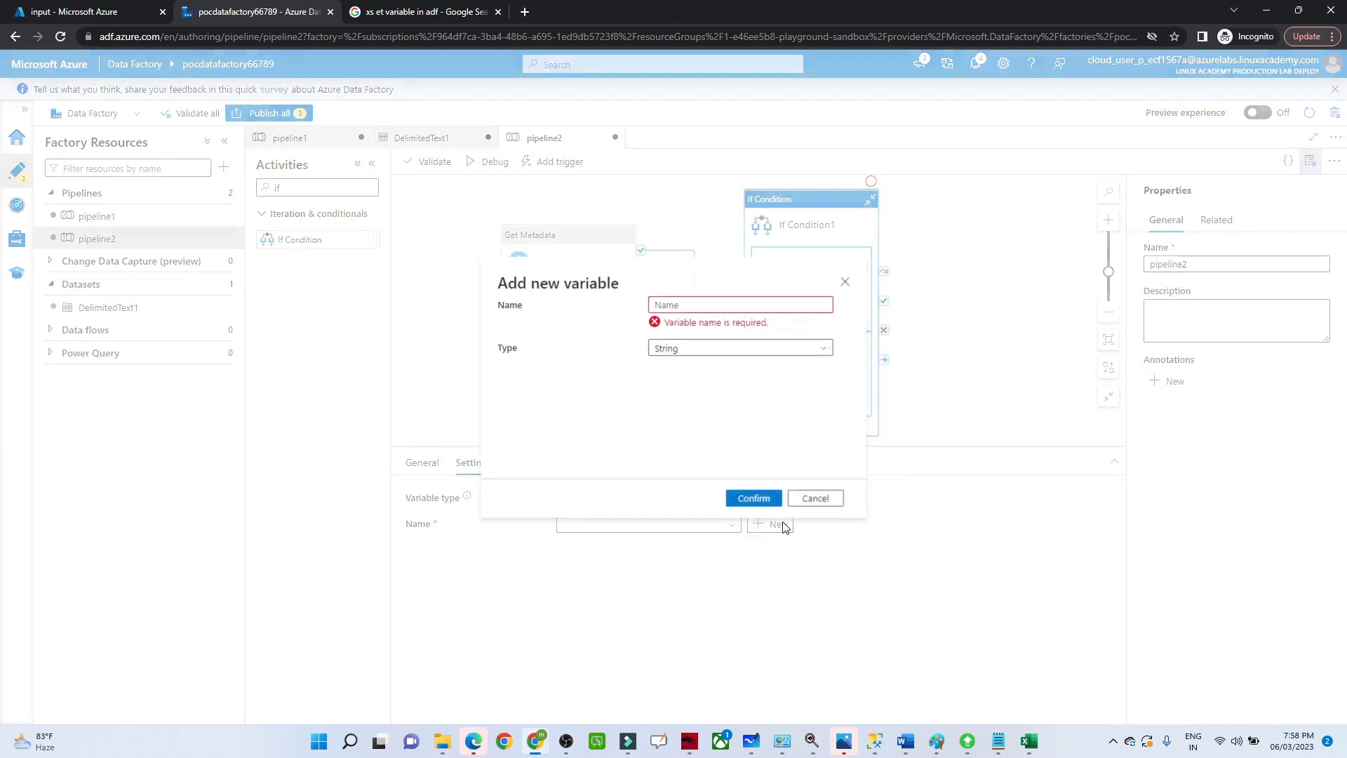
{"action": "left_click", "coordinate": [692, 302]}
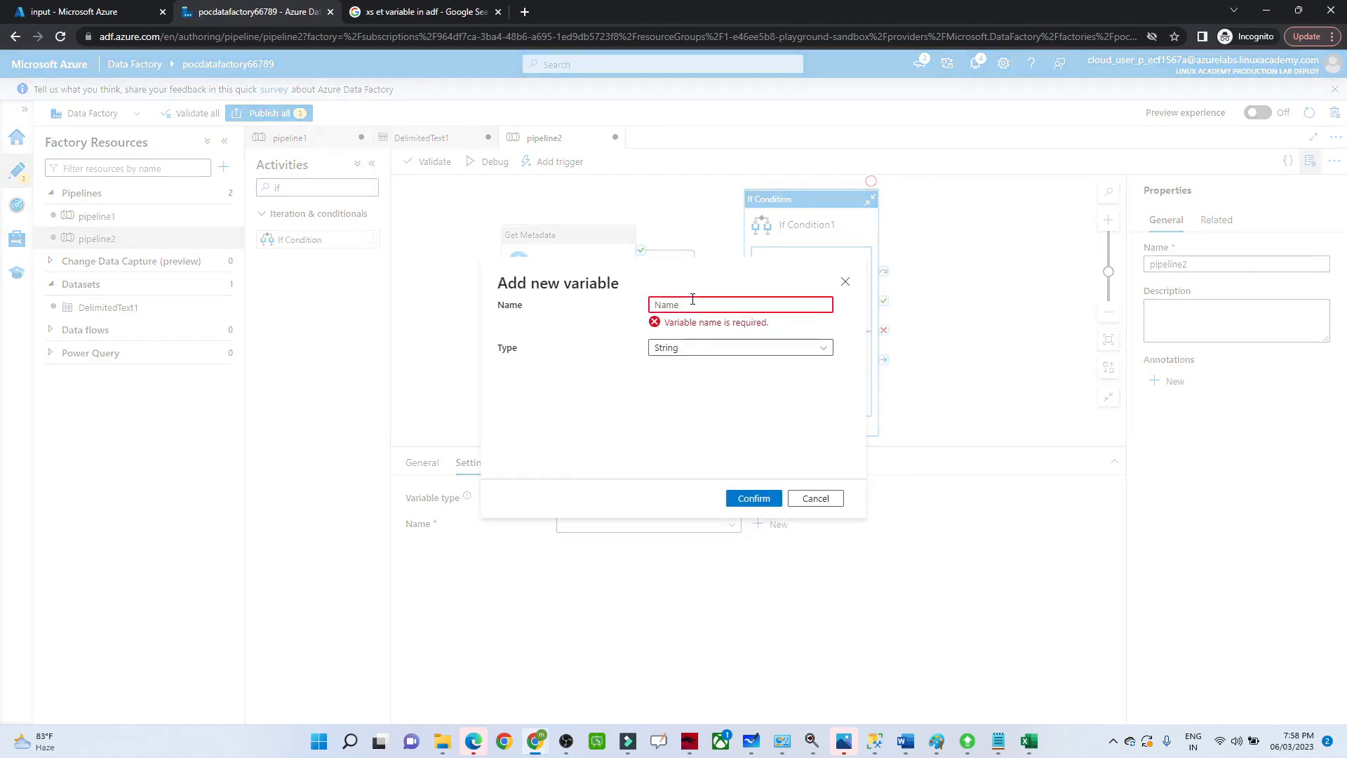
{"action": "type", "text": "y"}
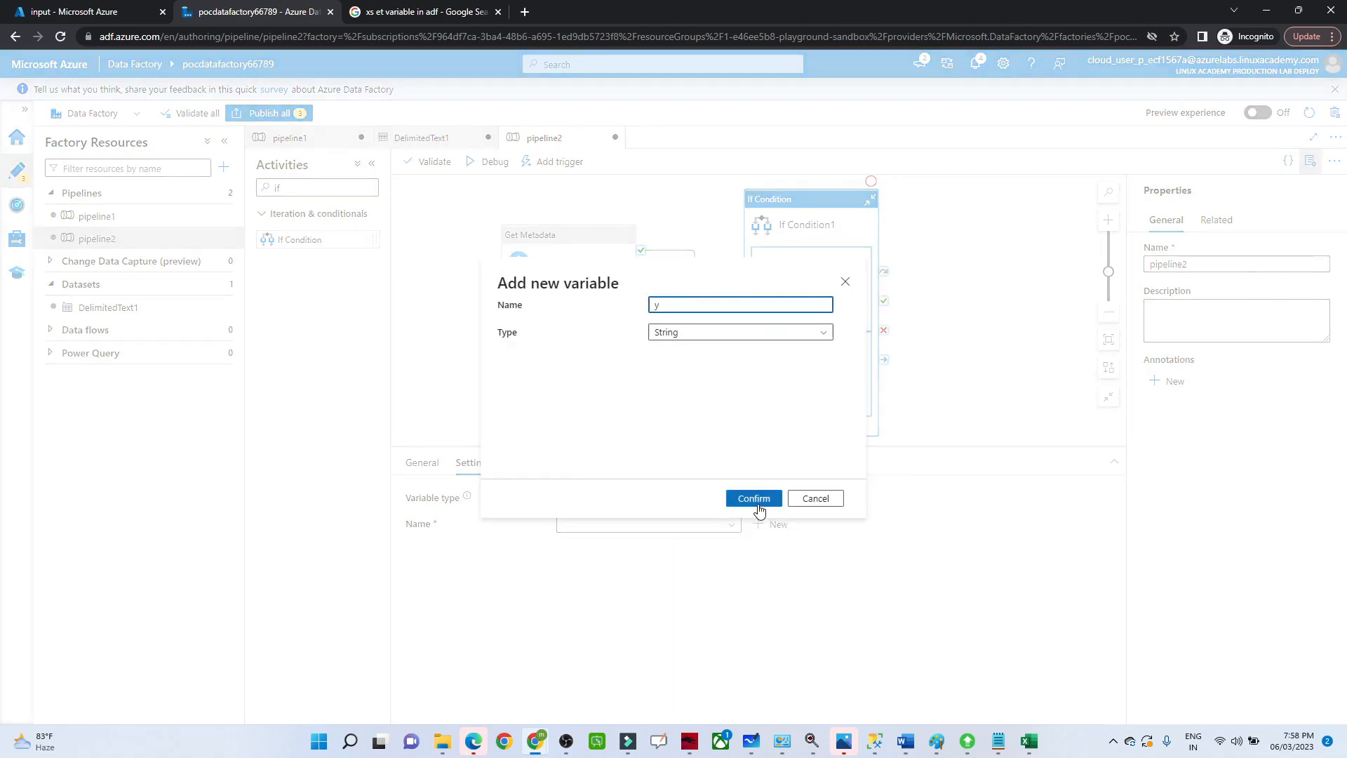
{"action": "left_click", "coordinate": [755, 500]}
{"action": "left_click", "coordinate": [628, 564]}
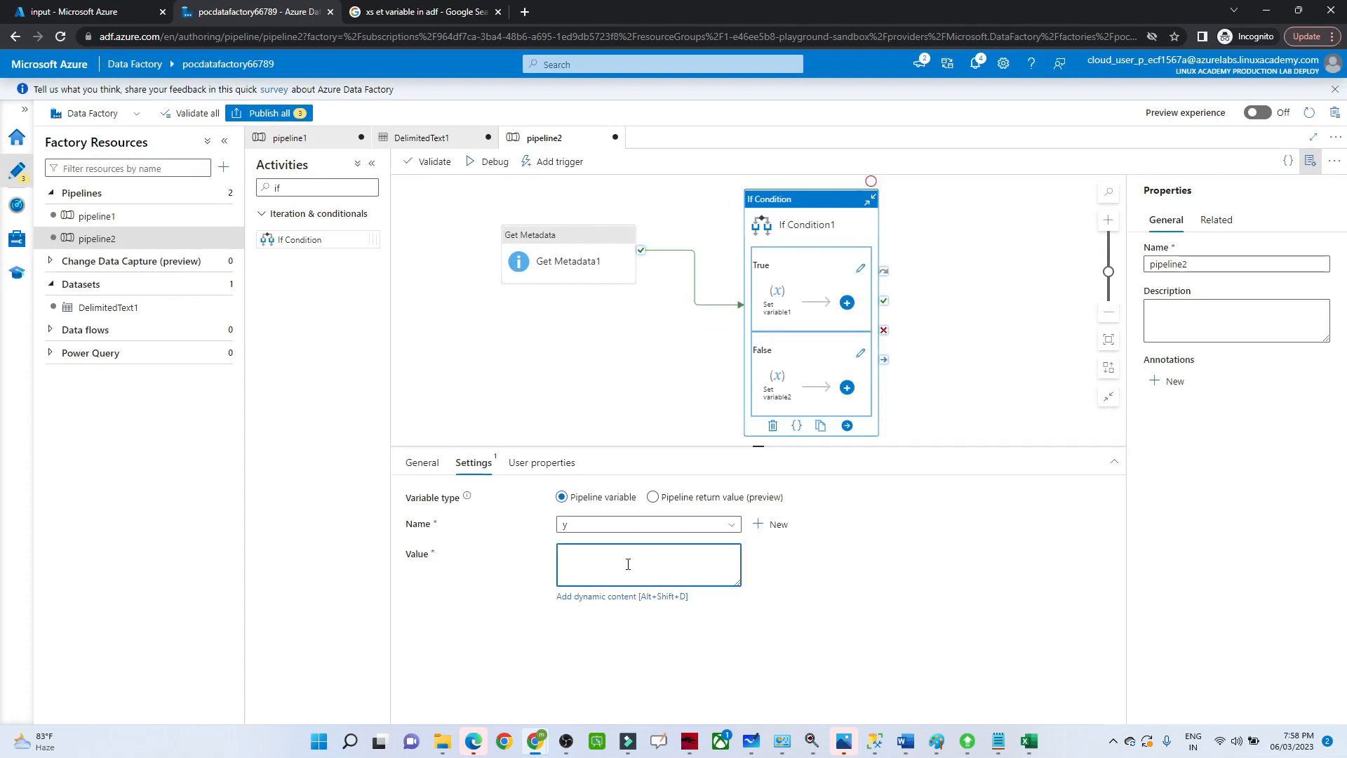
{"action": "left_click", "coordinate": [586, 596]}
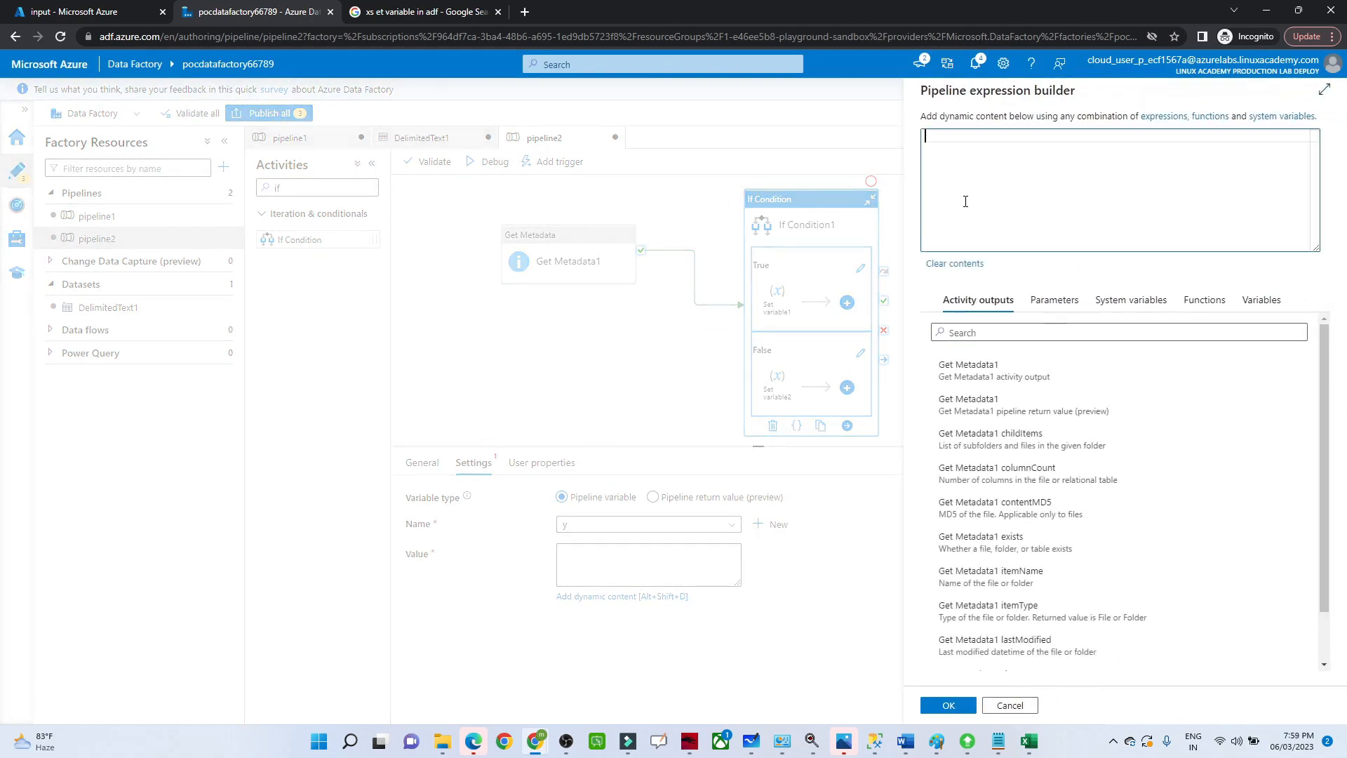
{"action": "type", "text": "@string("}
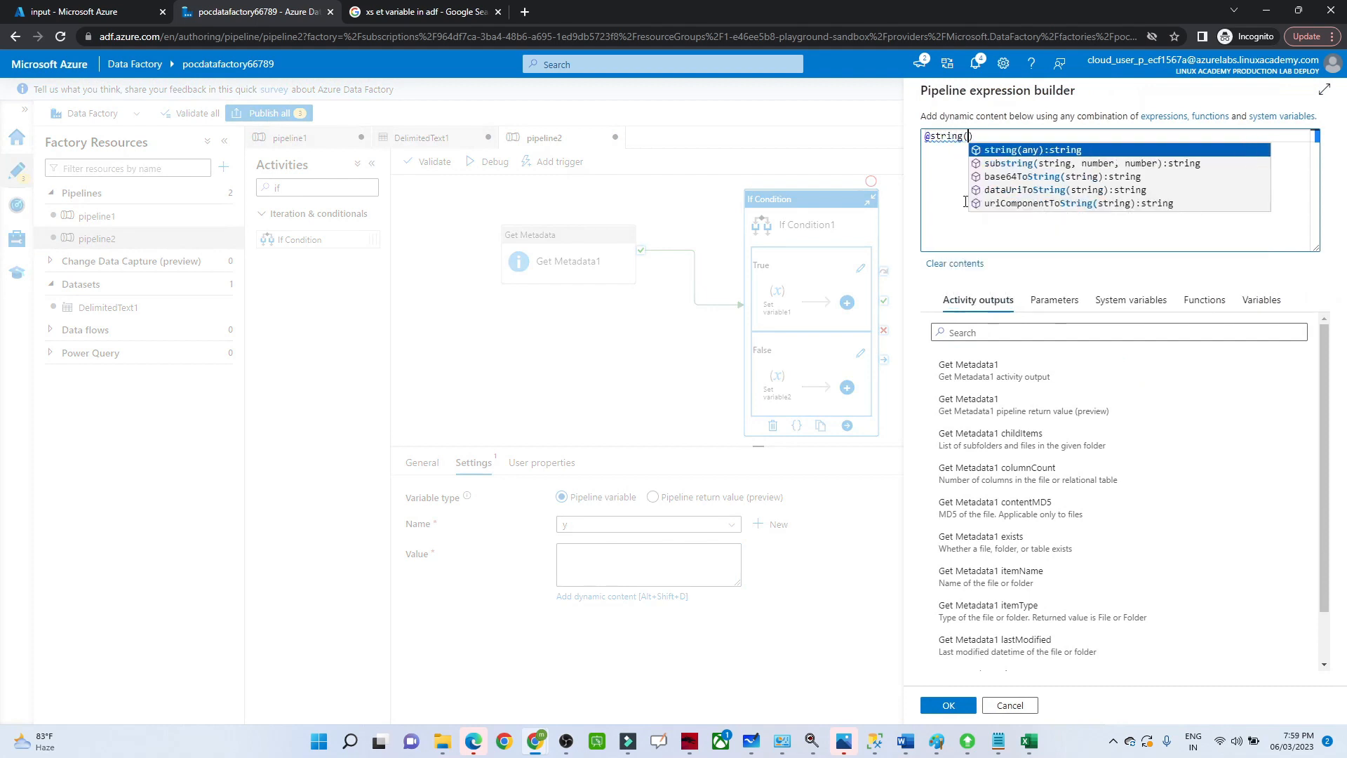
{"action": "type", "text": "'empty"}
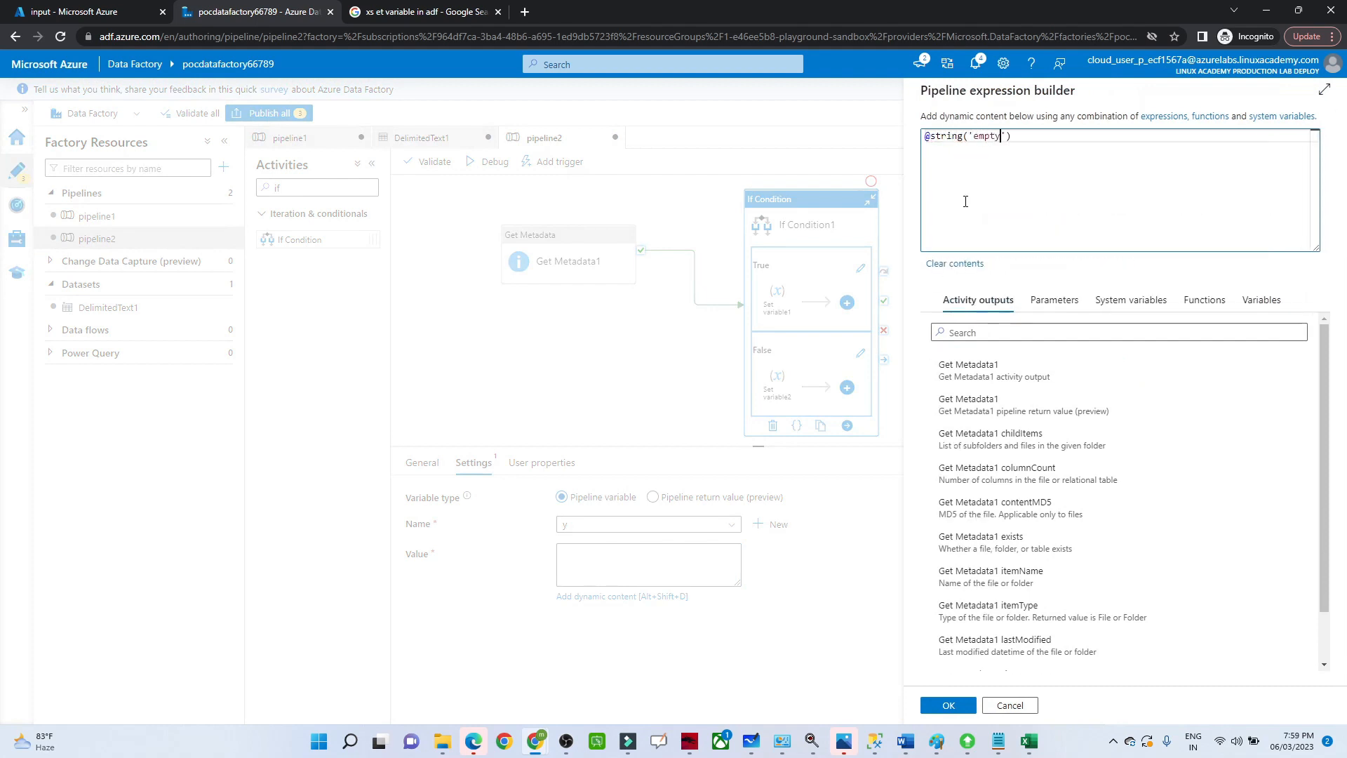
{"action": "left_click", "coordinate": [951, 704]}
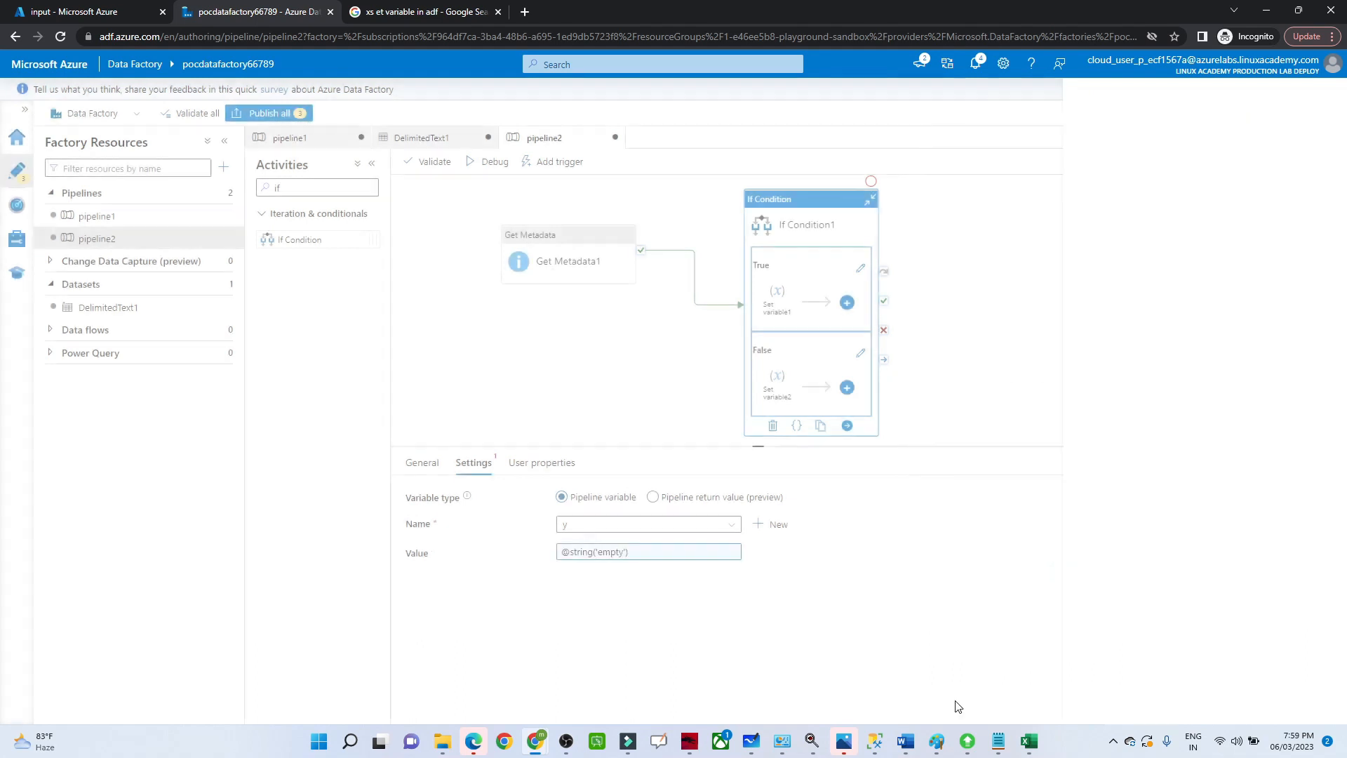
Add Column count as an argument in the Get Metadata1 activity's field list.
{"action": "left_click", "coordinate": [551, 235]}
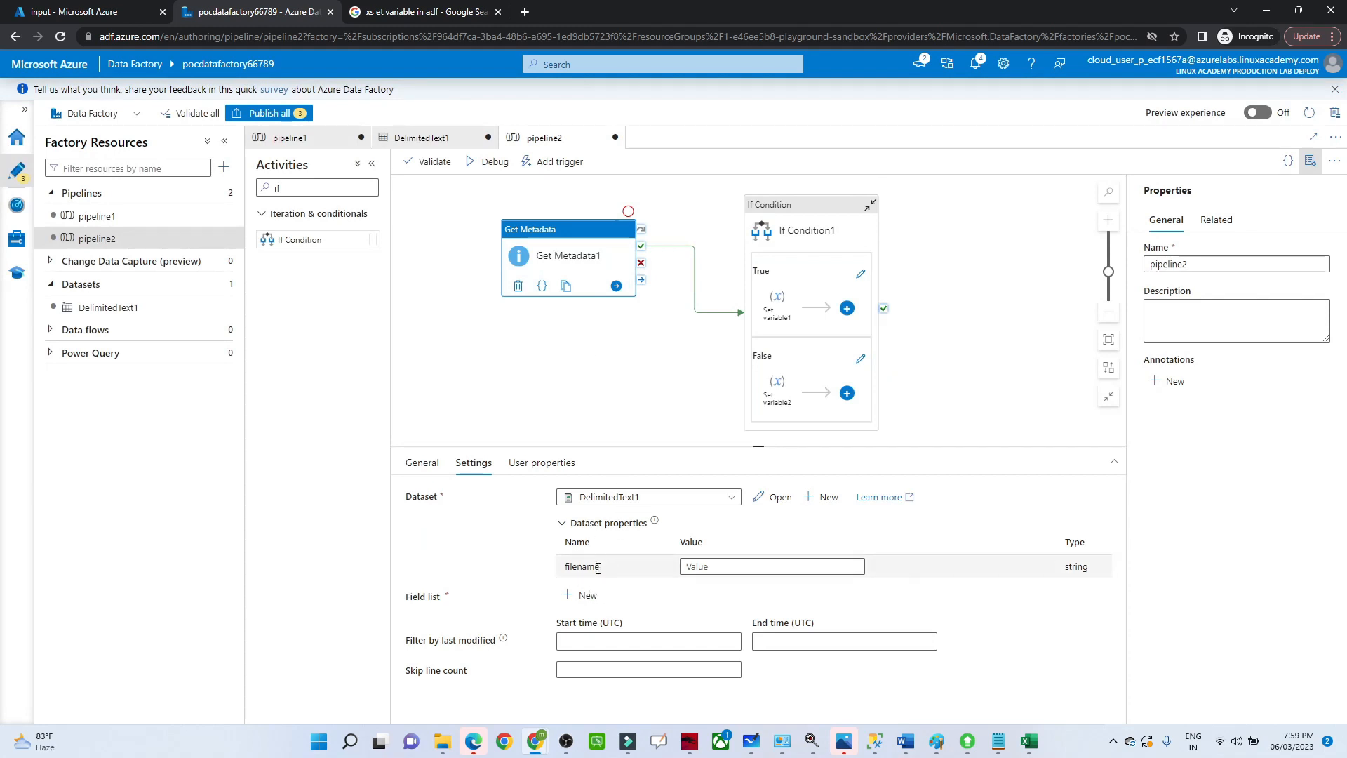
{"action": "left_click", "coordinate": [584, 596]}
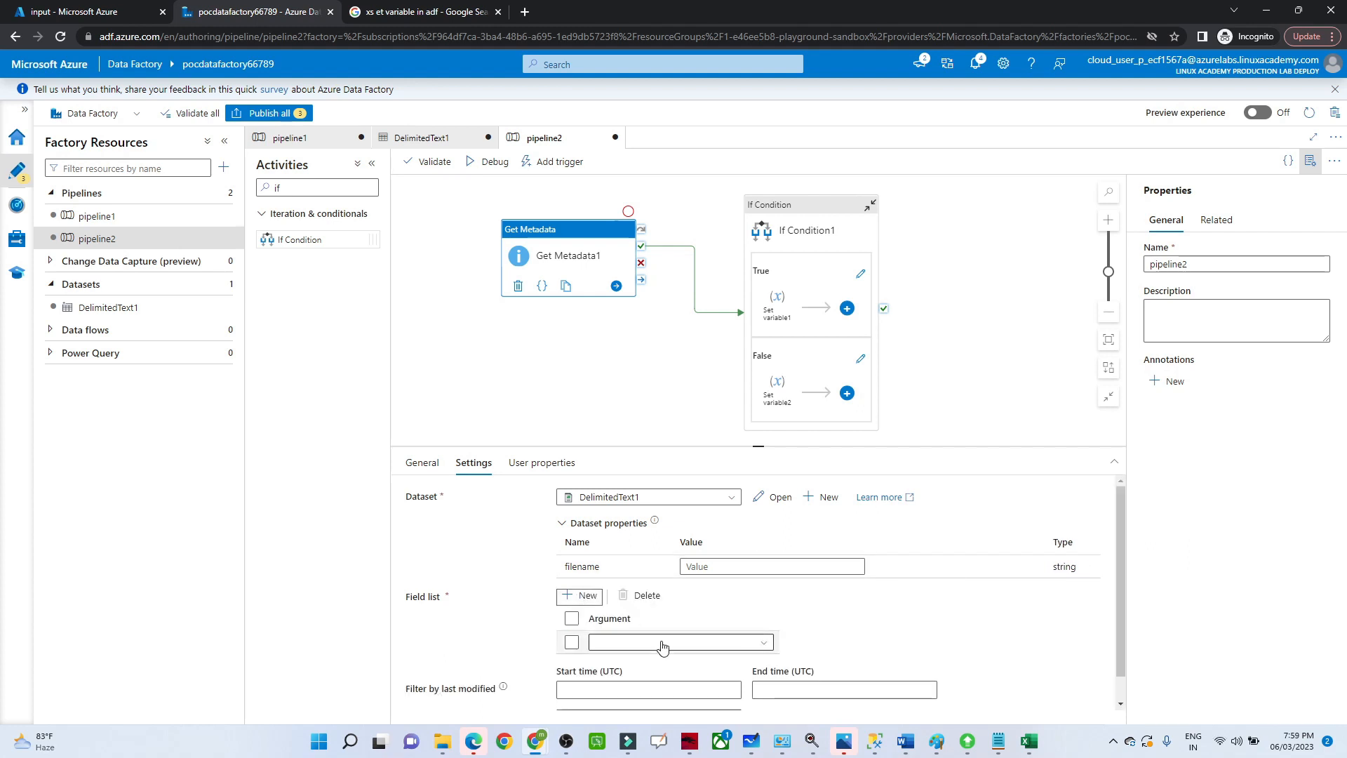
{"action": "left_click", "coordinate": [666, 643]}
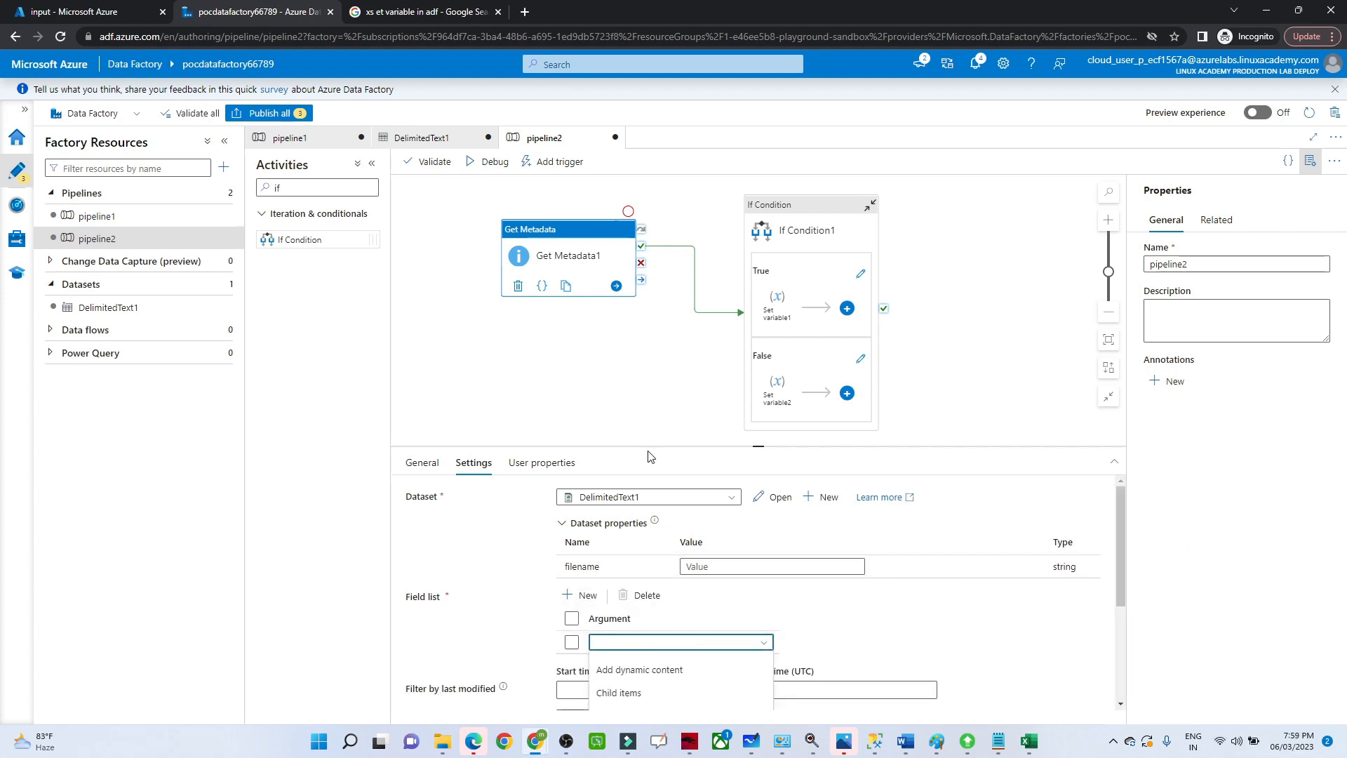
{"action": "left_click_drag", "start_coordinate": [673, 447], "coordinate": [674, 315]}
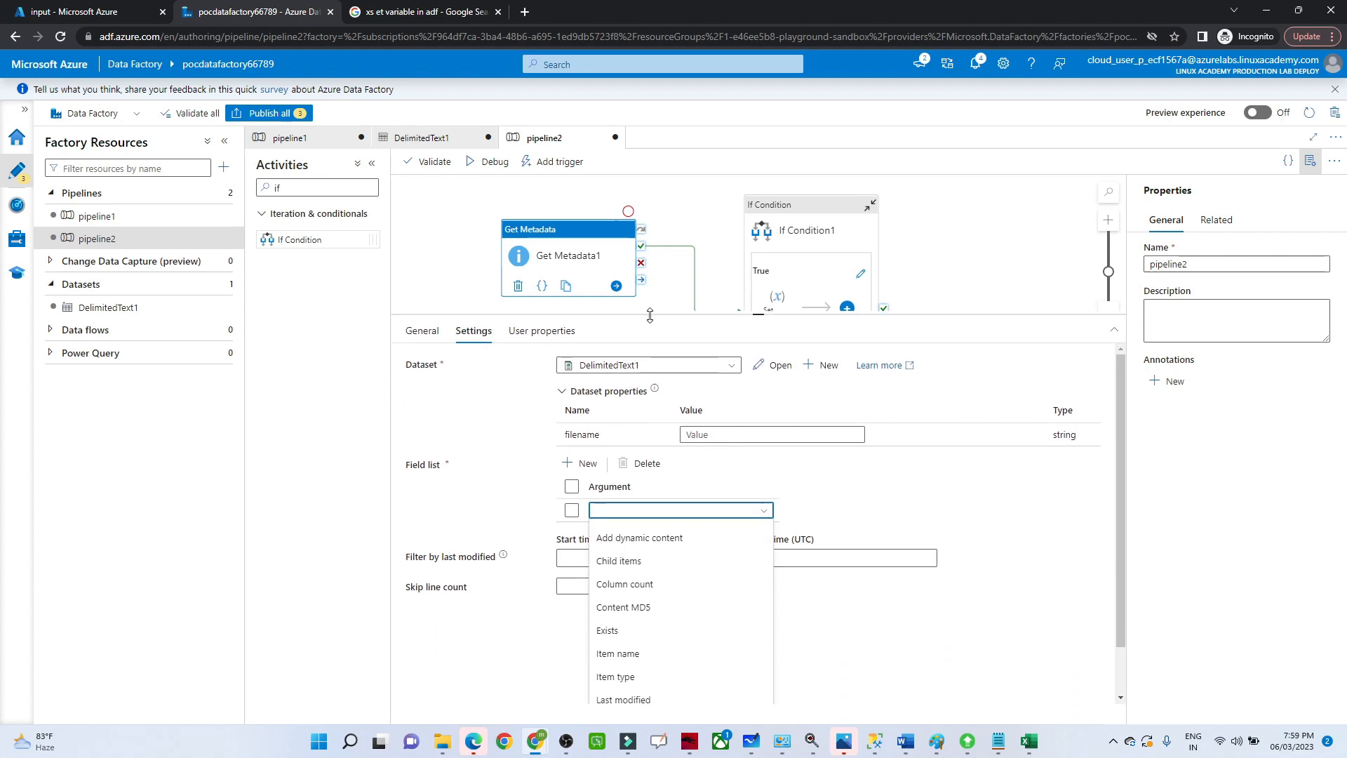
{"action": "left_click", "coordinate": [624, 586]}
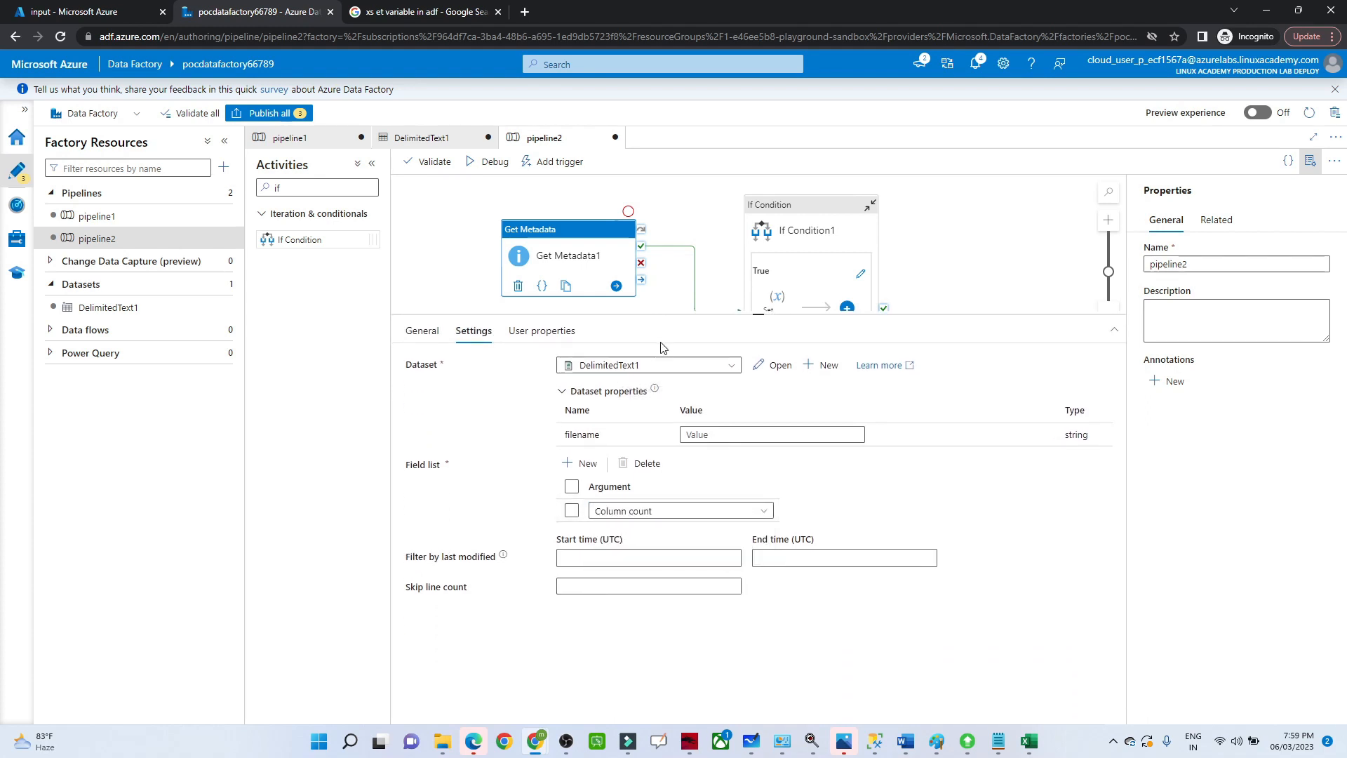
{"action": "left_click_drag", "start_coordinate": [665, 315], "coordinate": [684, 395]}
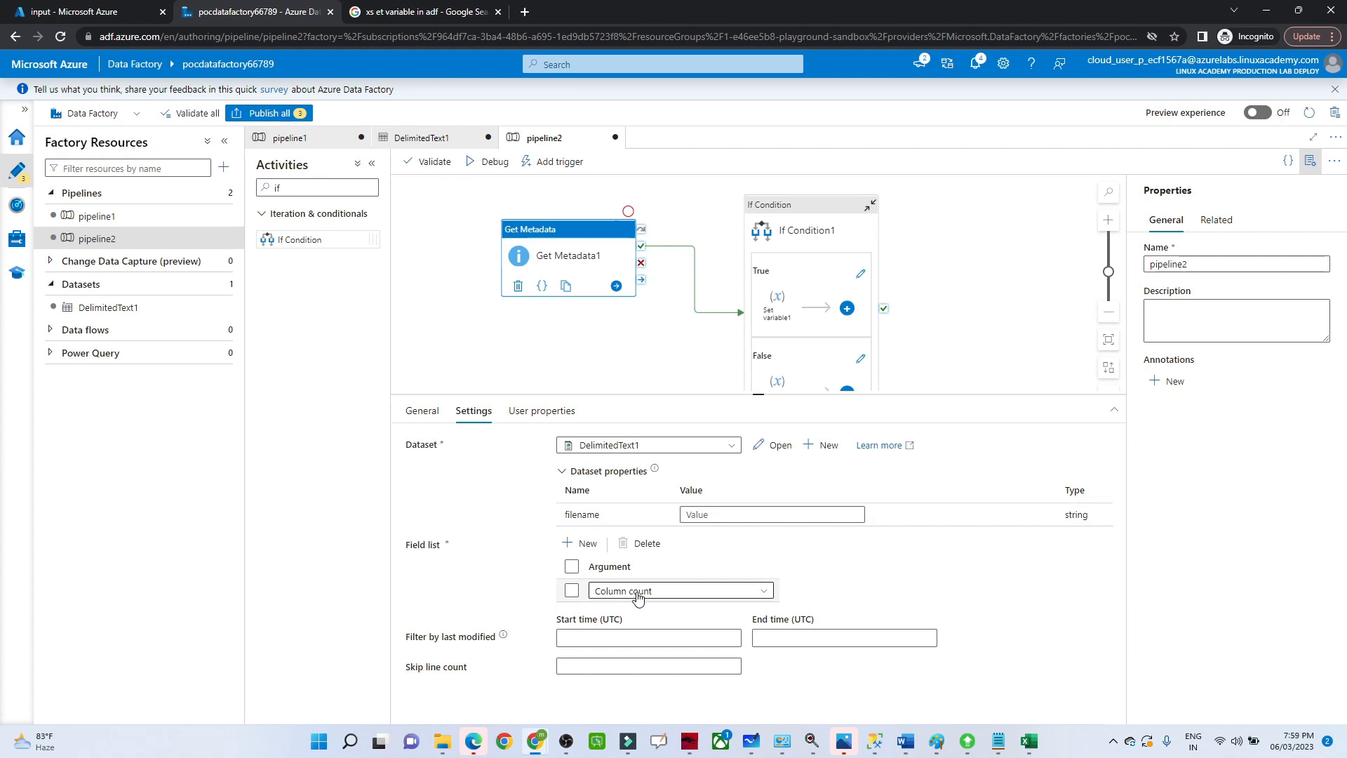
Try to debug pipeline2 and dismiss the validation output.
{"action": "left_click", "coordinate": [783, 205]}
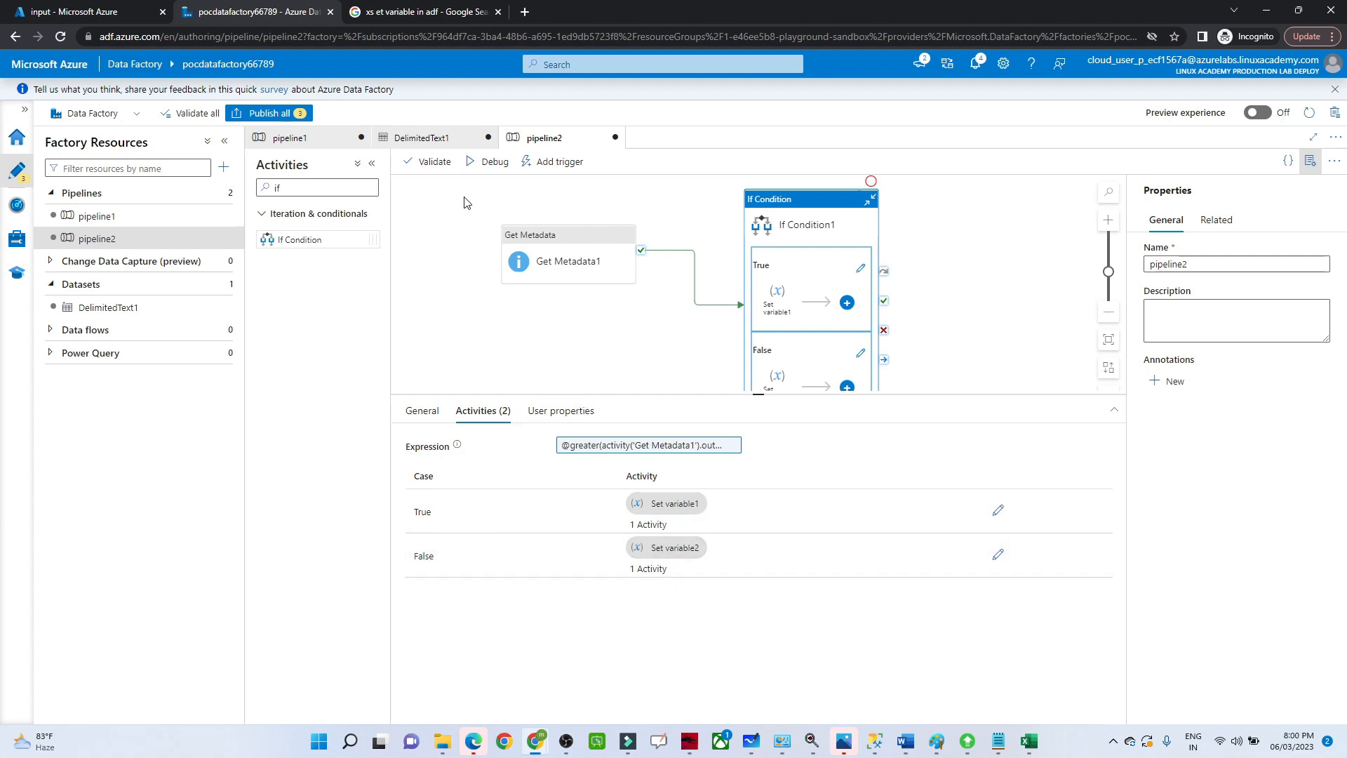
{"action": "left_click", "coordinate": [489, 161]}
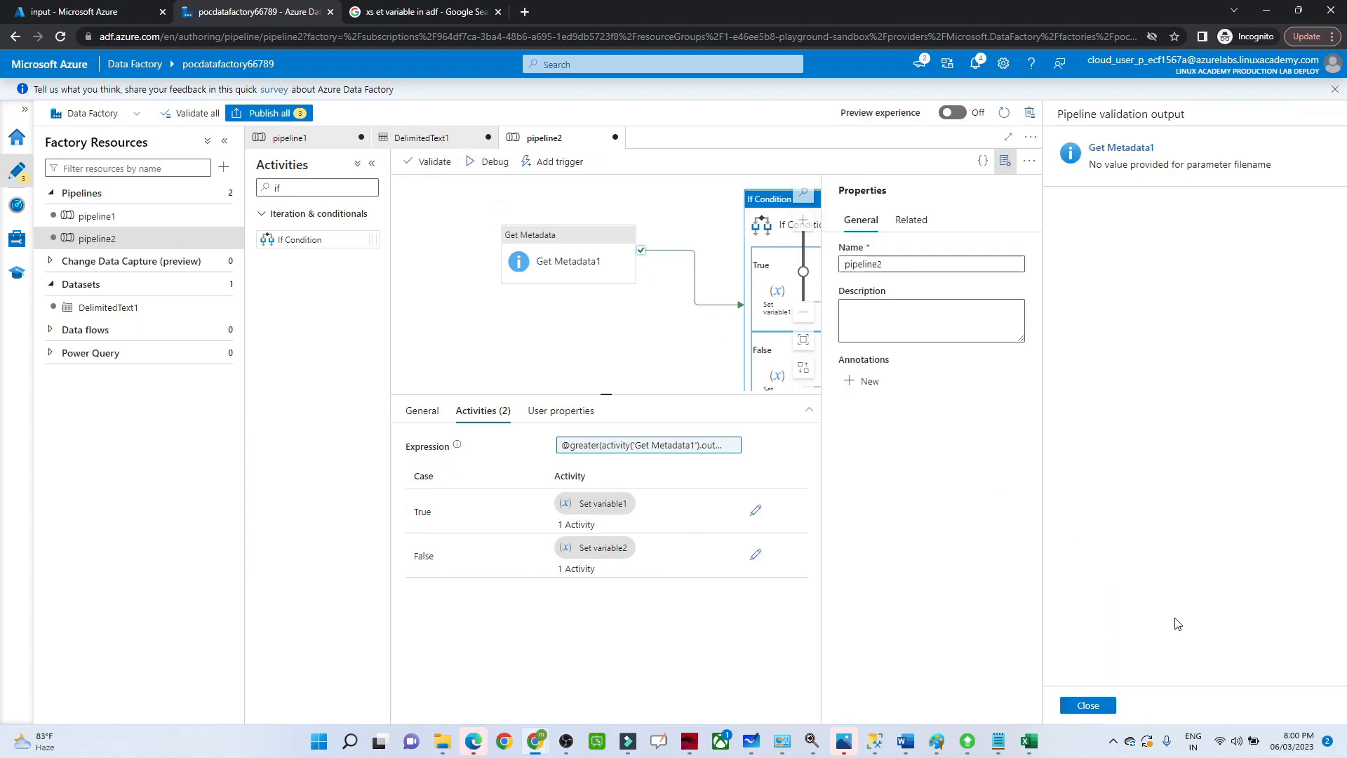
{"action": "left_click", "coordinate": [1087, 706]}
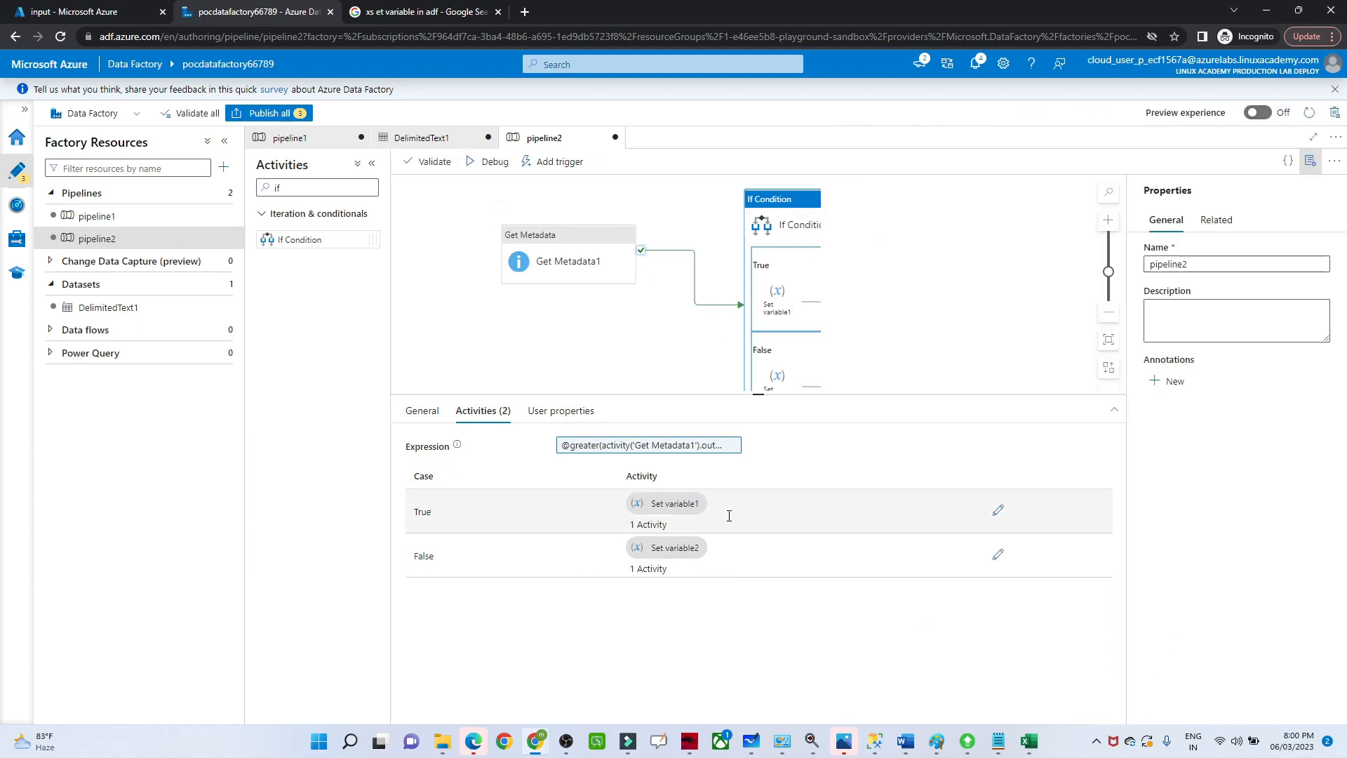
Set Get Metadata1's filename dataset property to emp_1.csv and debug the pipeline.
{"action": "left_click", "coordinate": [578, 234]}
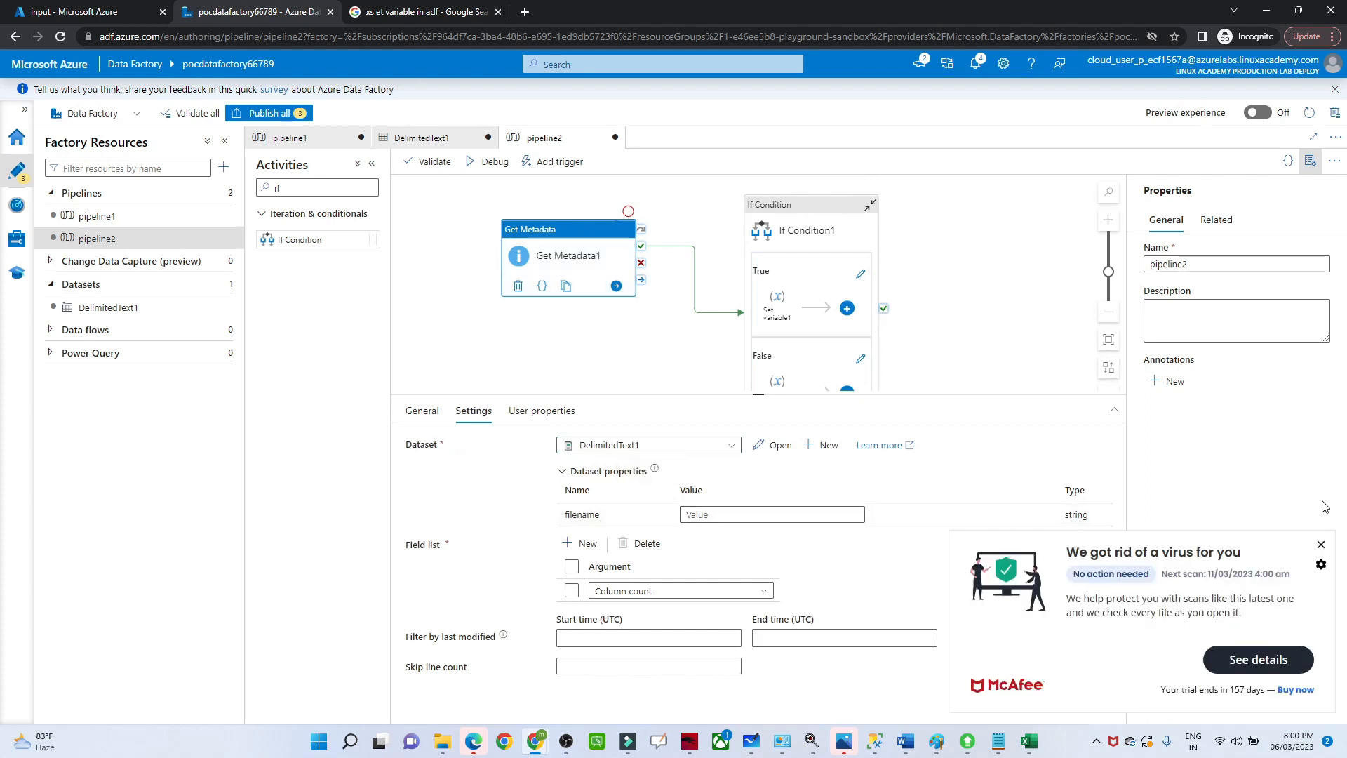
{"action": "left_click", "coordinate": [1320, 544]}
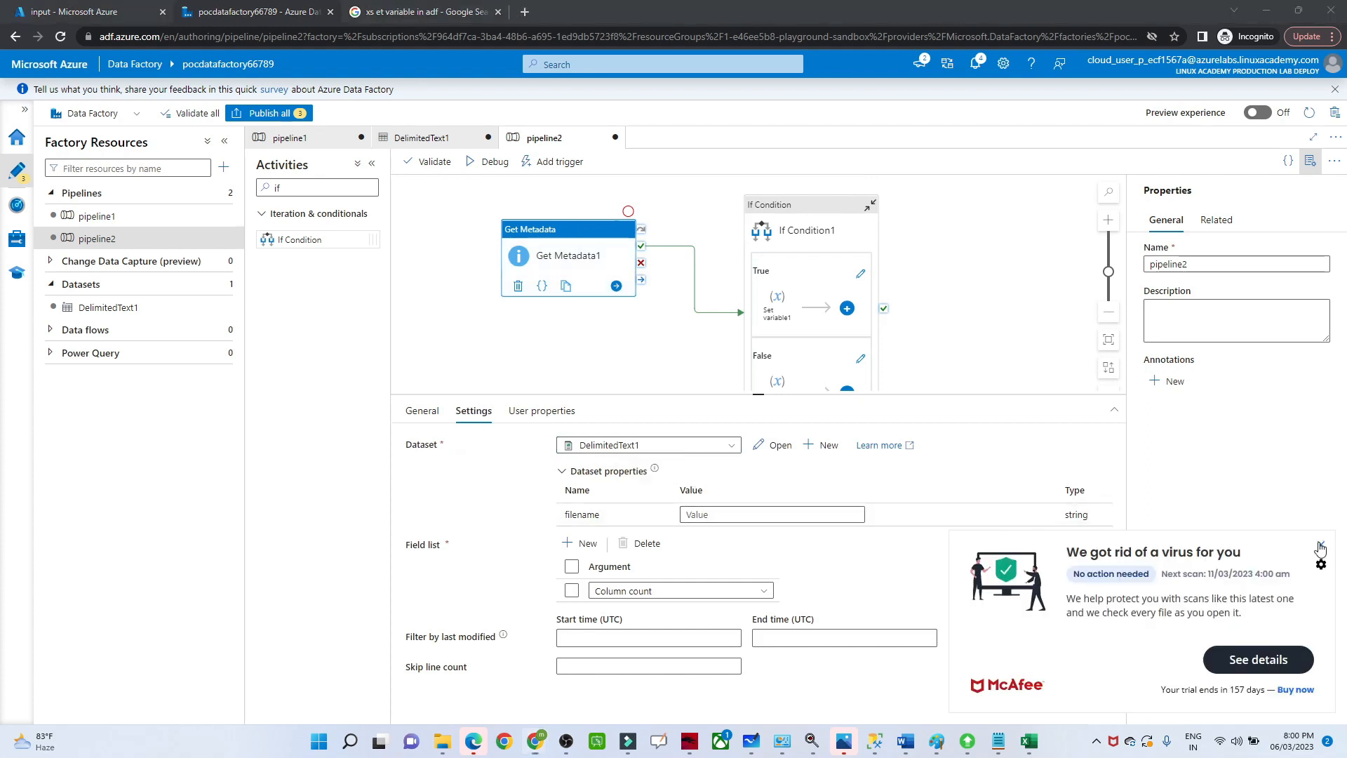
{"action": "left_click", "coordinate": [774, 516]}
{"action": "type", "text": "emp_1.csv"}
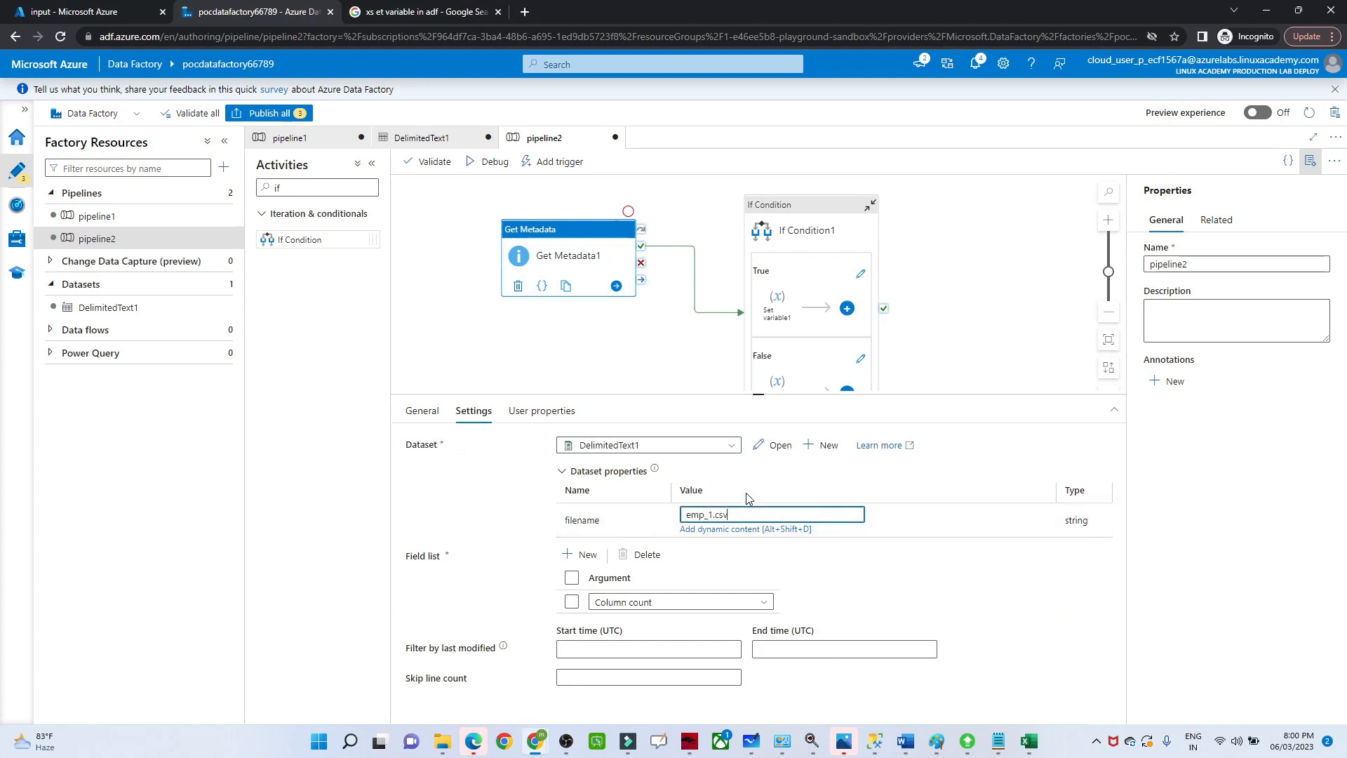
{"action": "left_click", "coordinate": [490, 169]}
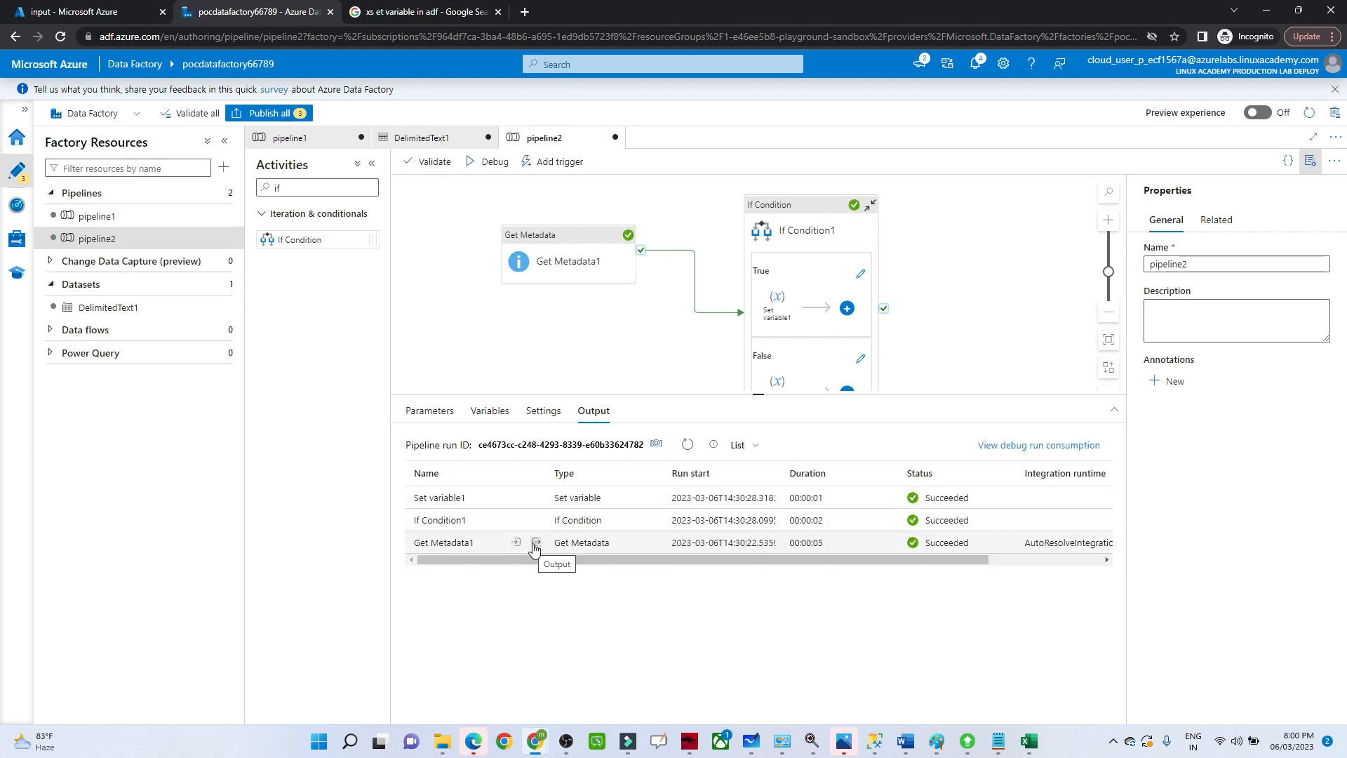
Examine the column count in Get Metadata1's output and the variable value in Set variable1's output.
{"action": "left_click", "coordinate": [536, 543]}
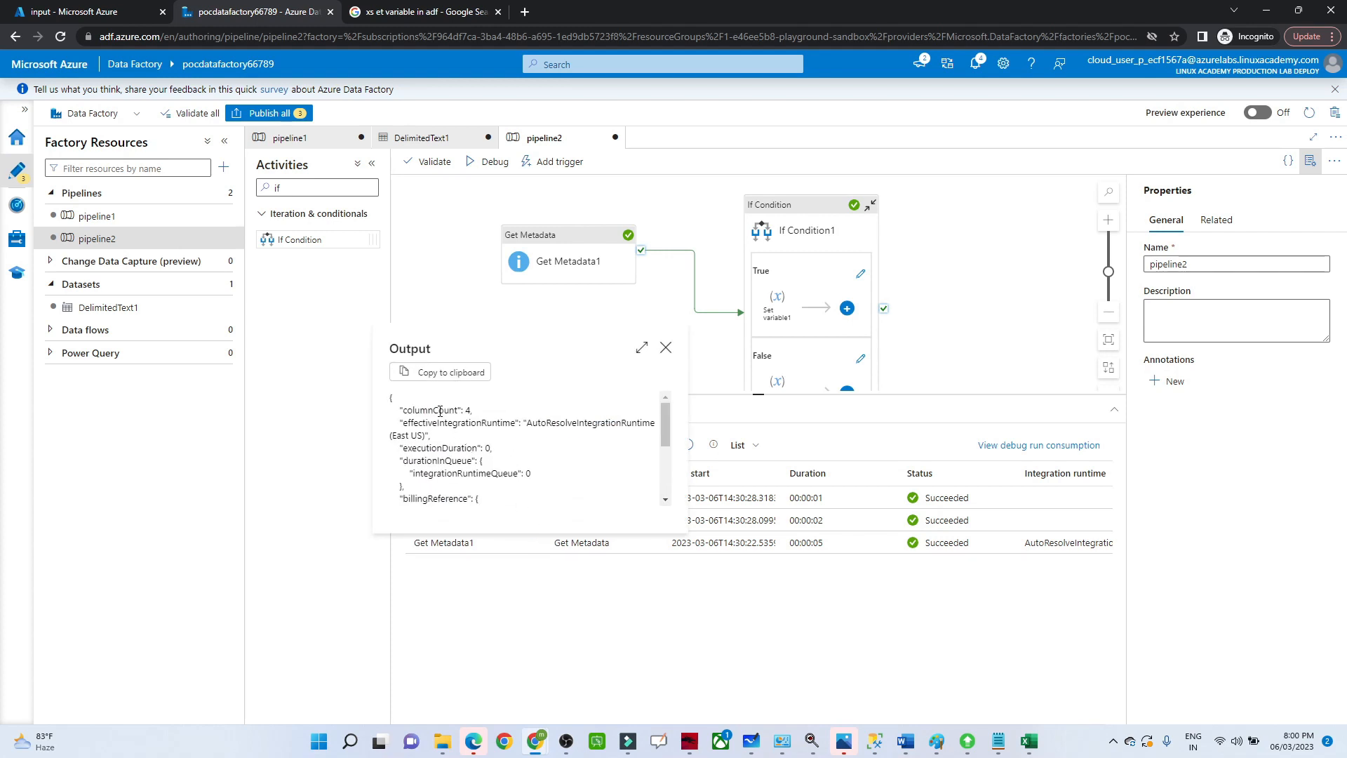
{"action": "left_click", "coordinate": [666, 346]}
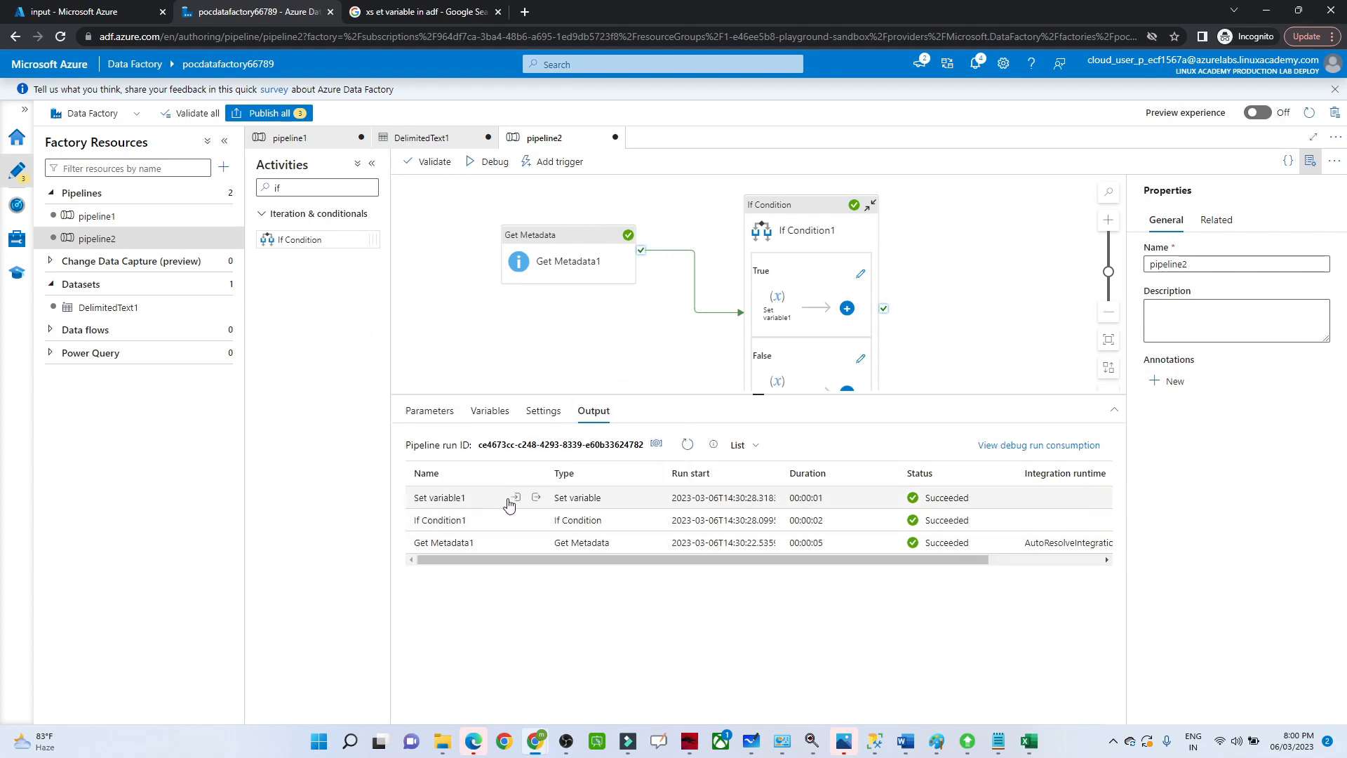
{"action": "left_click", "coordinate": [536, 498]}
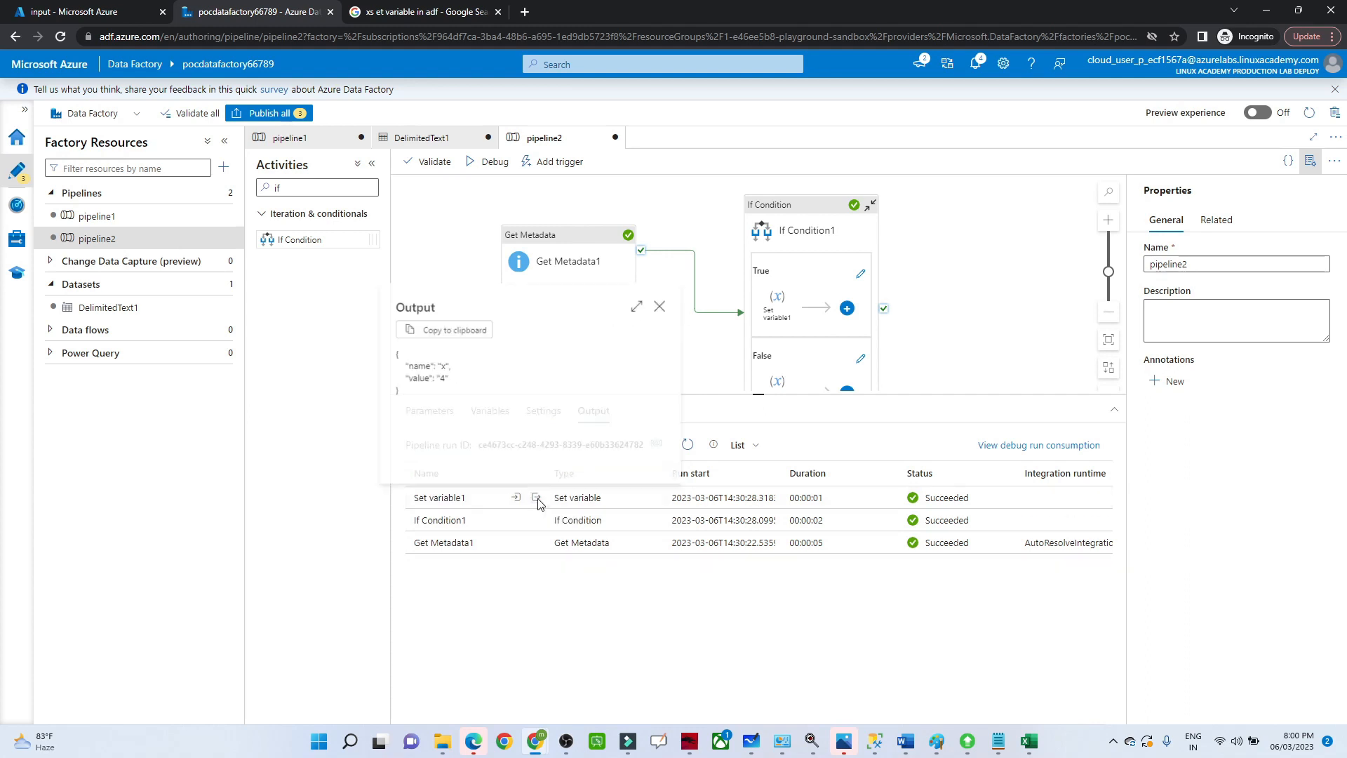
{"action": "double_click", "coordinate": [417, 379]}
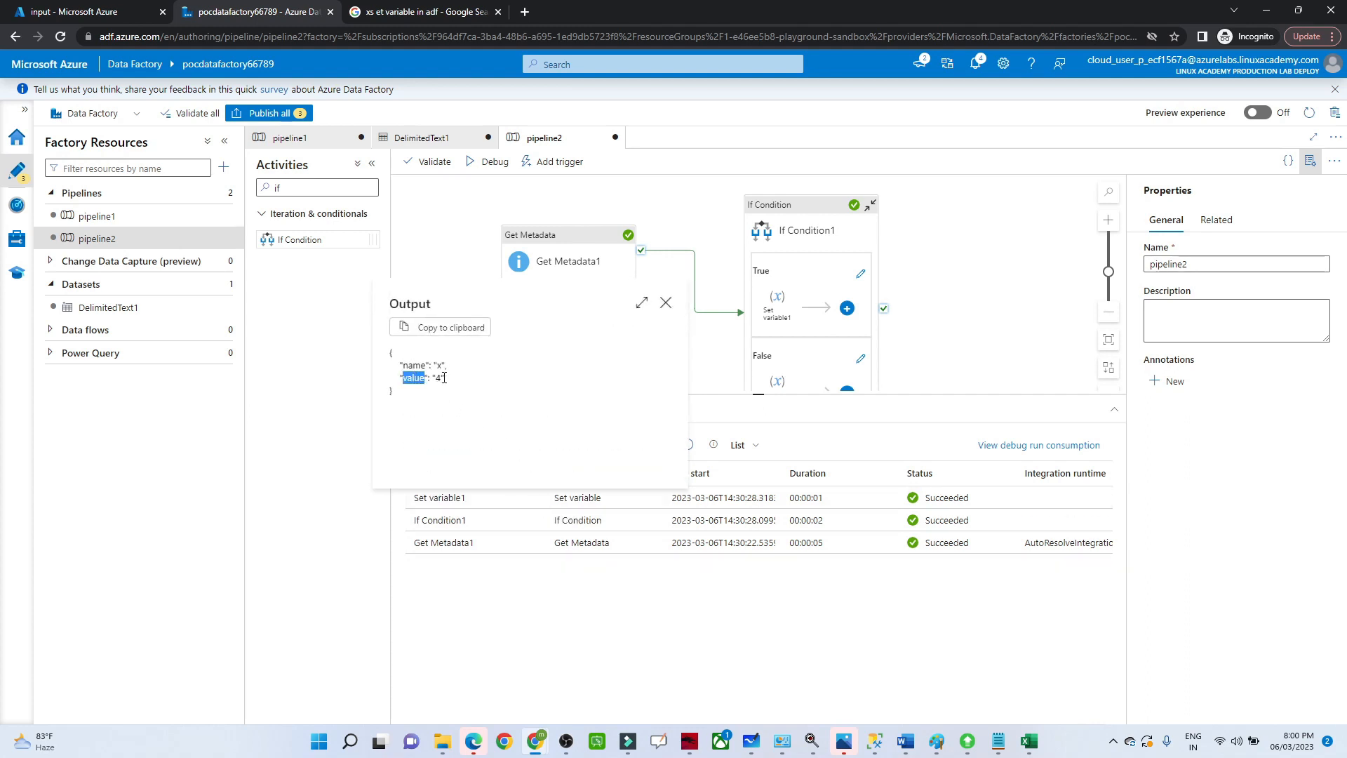
{"action": "left_click", "coordinate": [666, 304]}
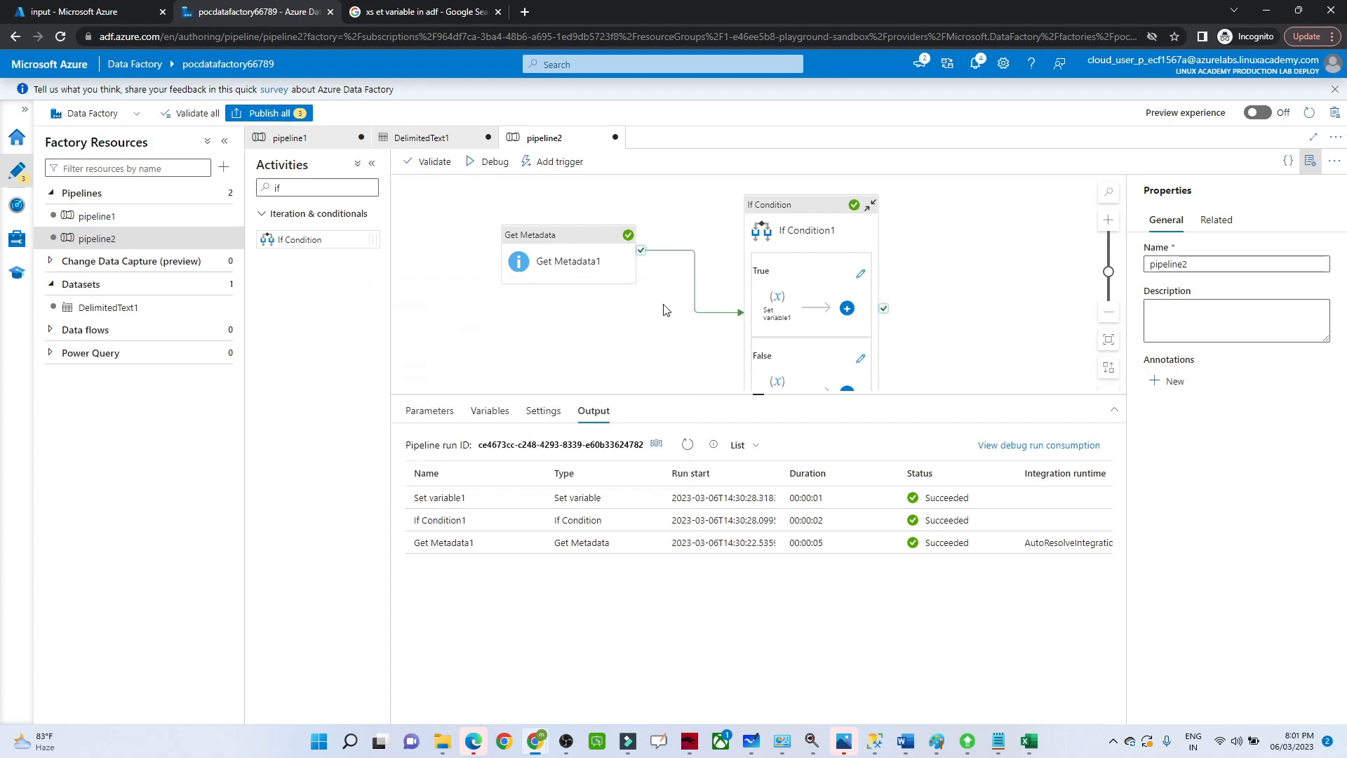
Set Get Metadata1's filename dataset property to empty.csv and debug the pipeline again.
{"action": "left_click", "coordinate": [544, 237]}
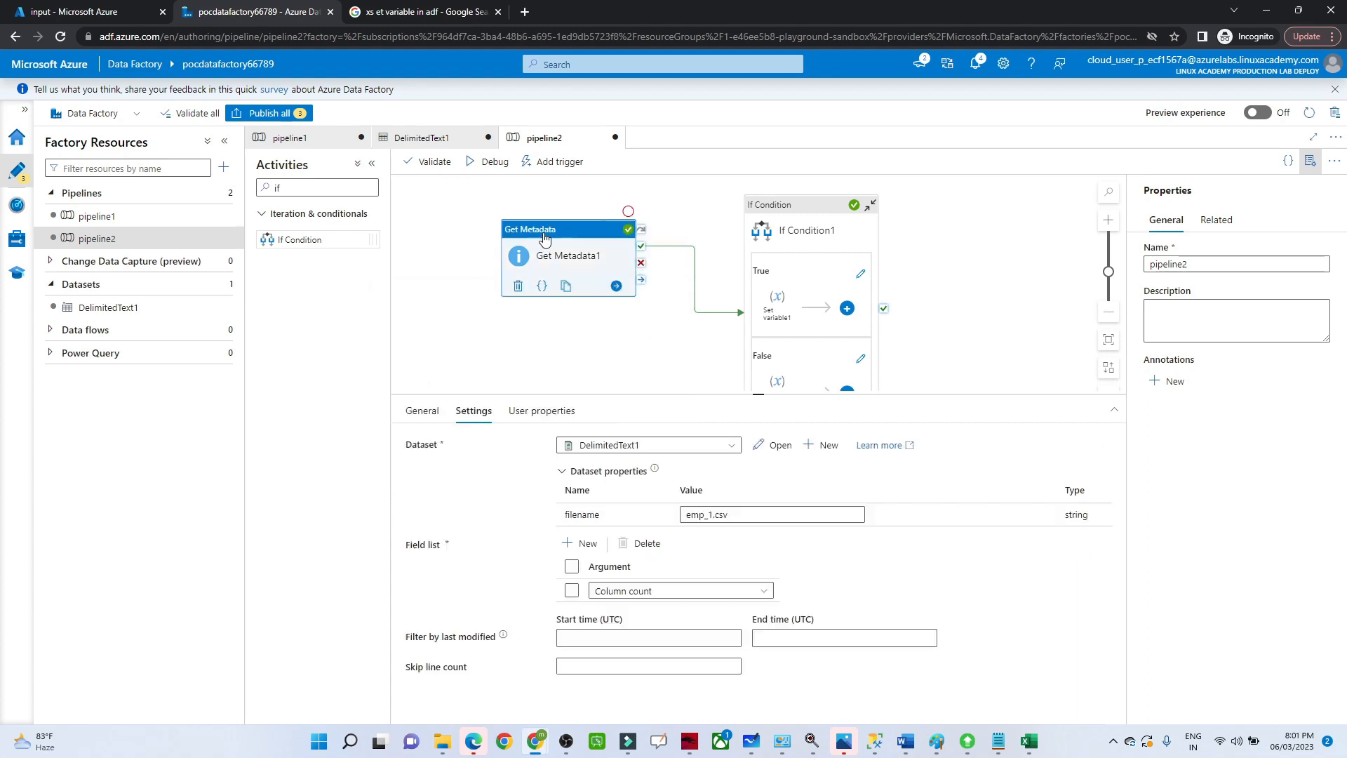
{"action": "left_click", "coordinate": [712, 514]}
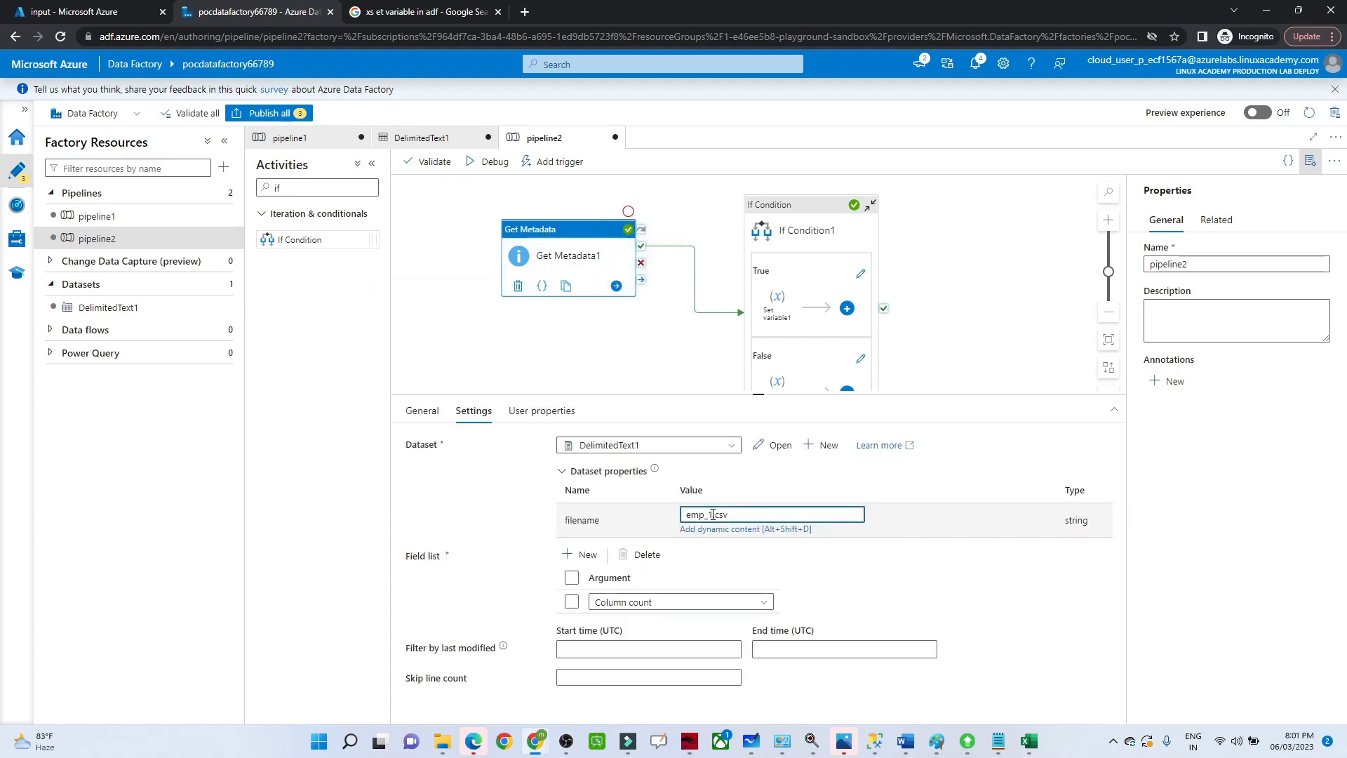
{"action": "type", "text": "ty"}
{"action": "left_click", "coordinate": [487, 163]}
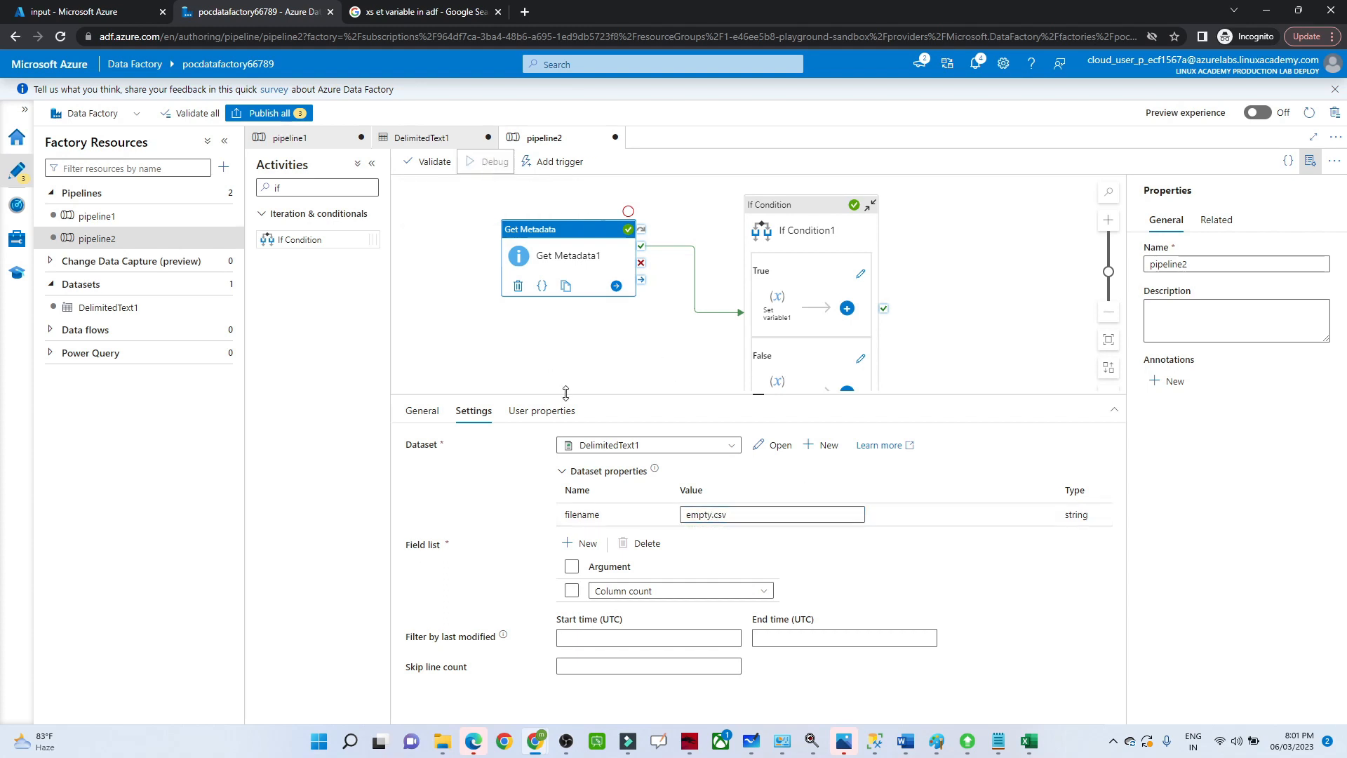
{"action": "left_click", "coordinate": [598, 347]}
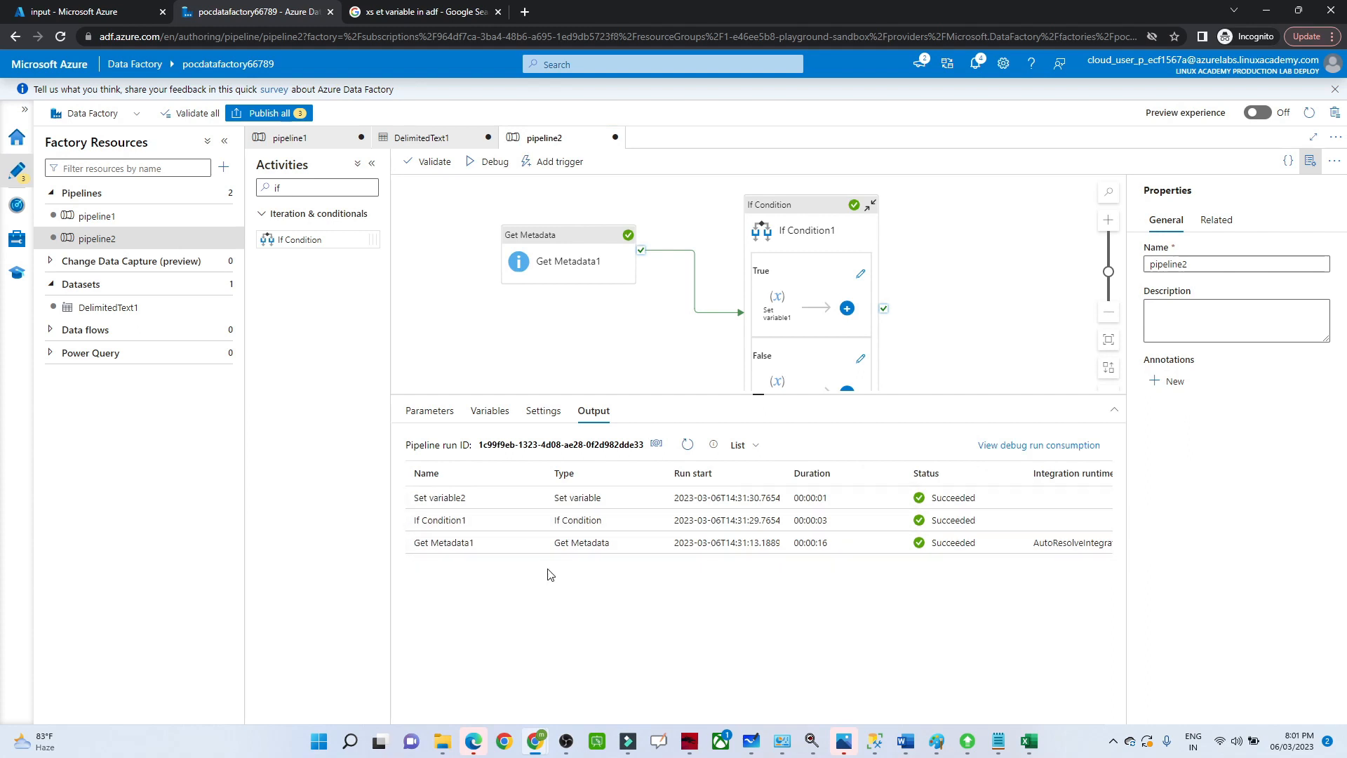
Examine the outputs of Get Metadata1 and Set variable2 for the empty.csv run.
{"action": "left_click", "coordinate": [536, 545]}
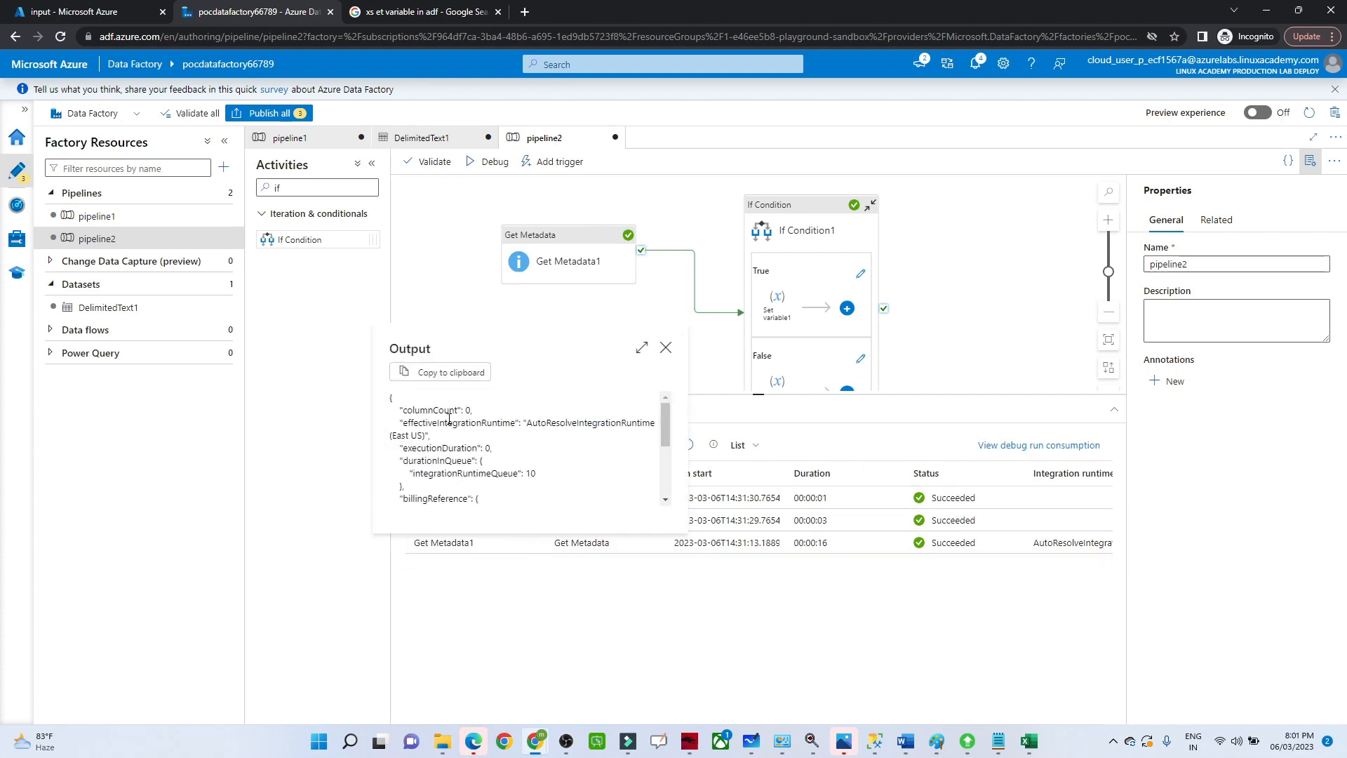
{"action": "left_click", "coordinate": [666, 347]}
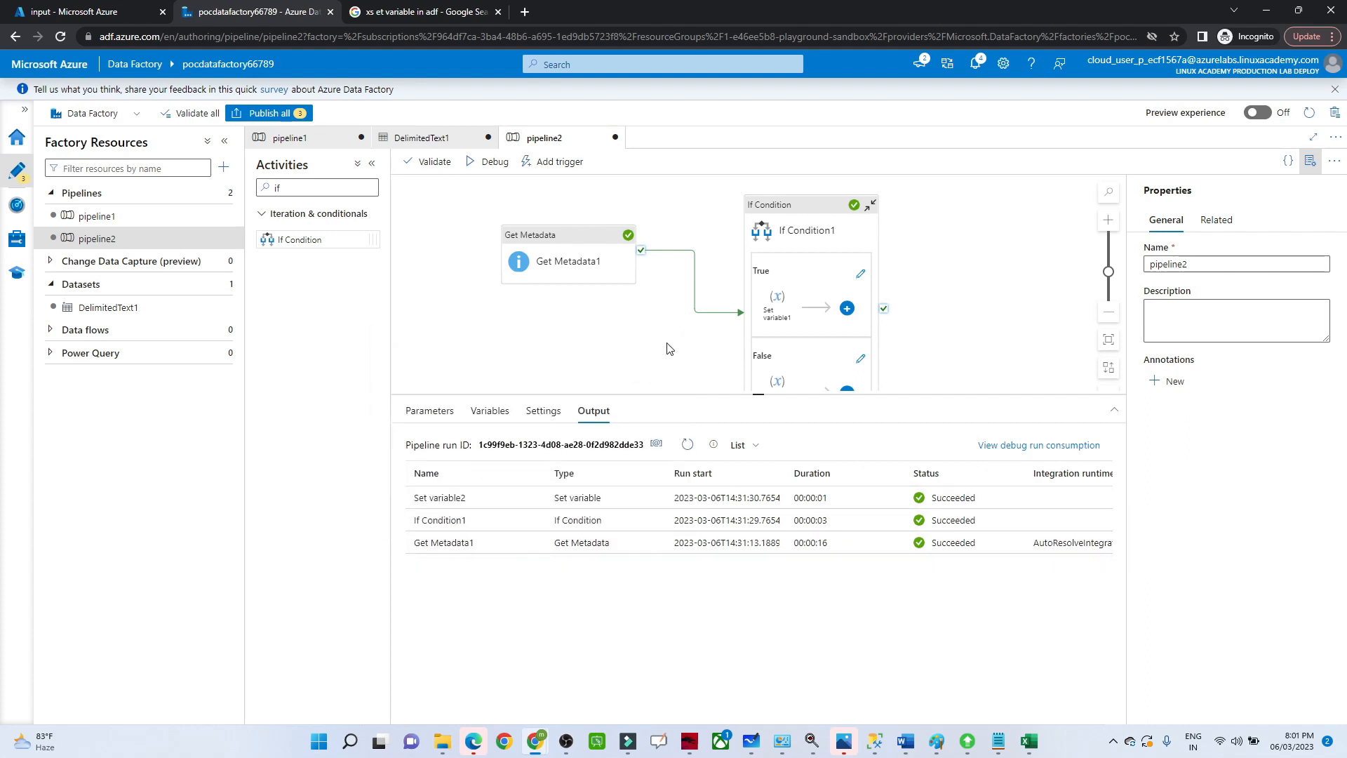
{"action": "left_click", "coordinate": [536, 499]}
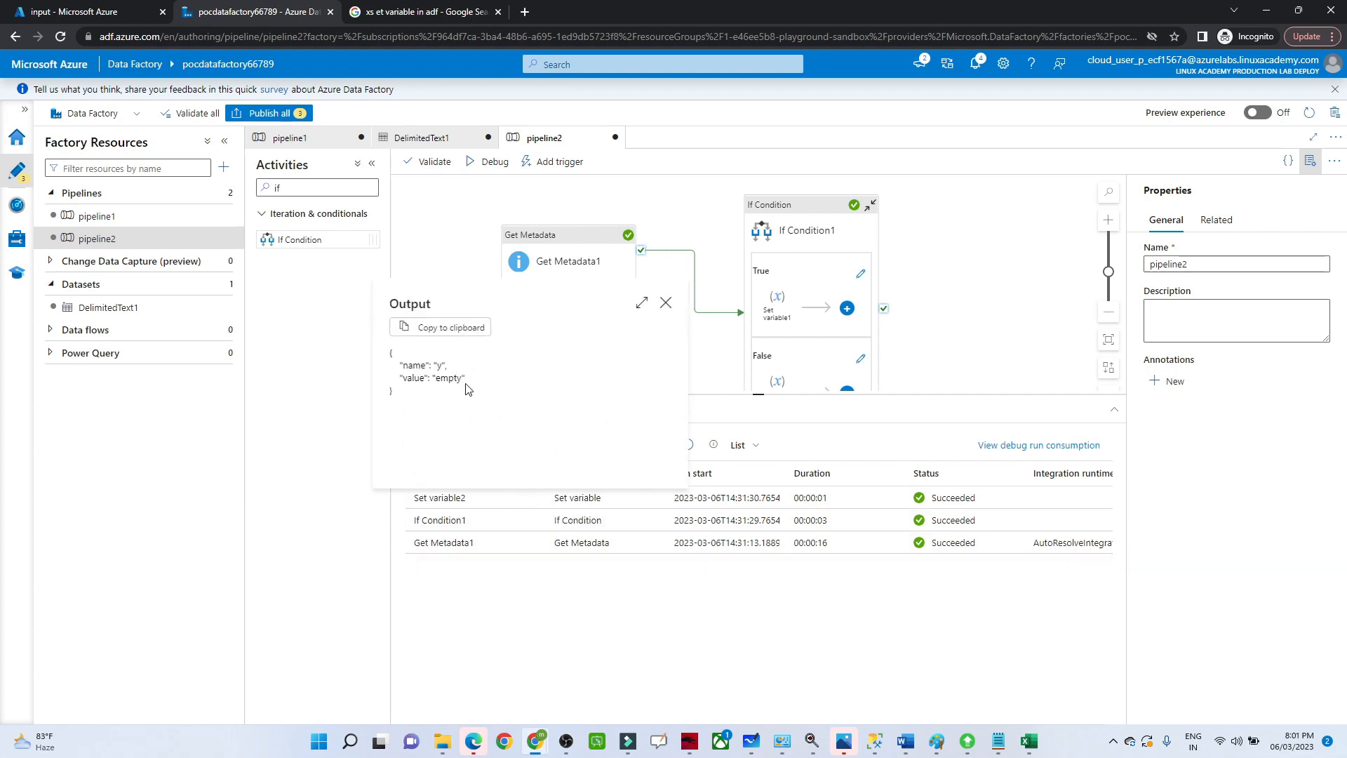
{"action": "left_click", "coordinate": [666, 303]}
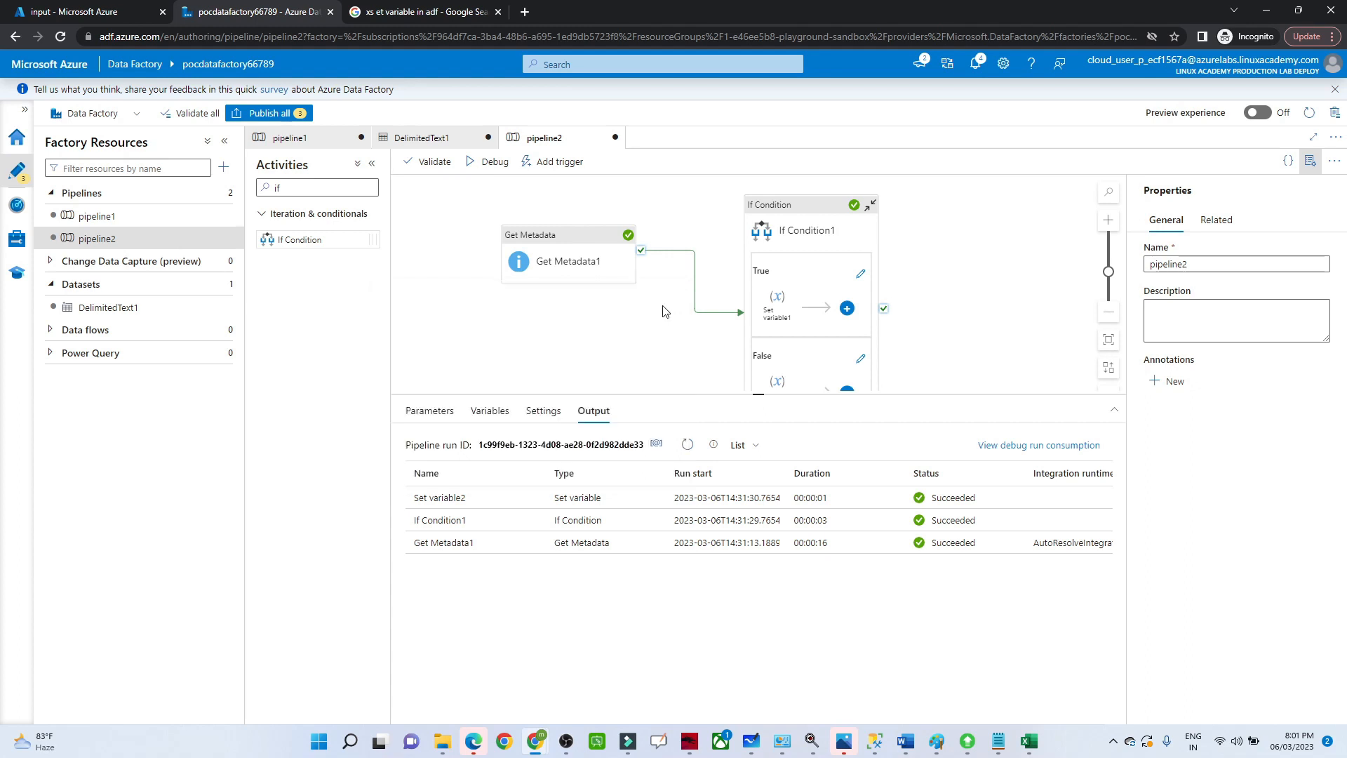